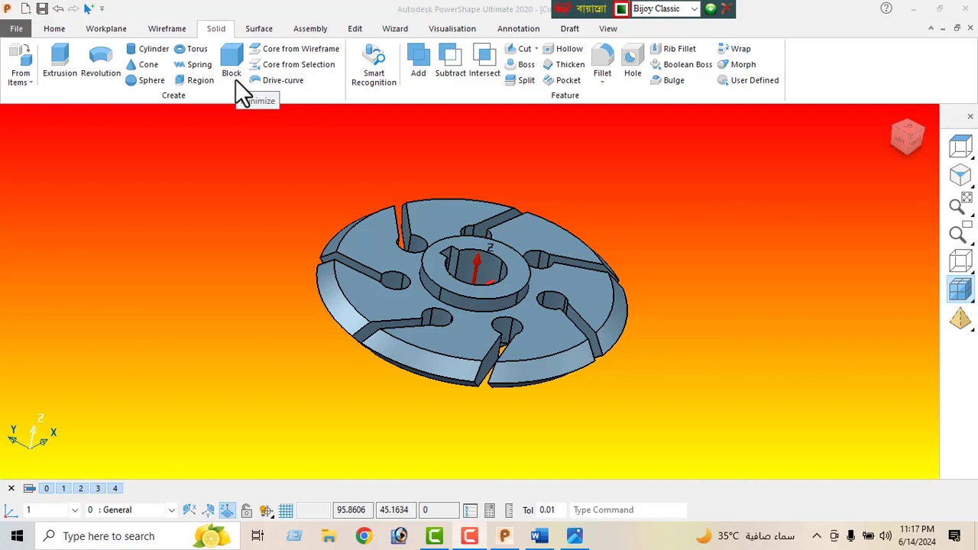
- Orbit the finished slotted disc to inspect it from several angles, then minimize PowerShape
mouse_move(589, 306)
middle_mouse_down()
mouse_move(495, 407)
mouse_move(428, 387)
mouse_move(437, 177)
mouse_move(589, 140)
mouse_move(669, 205)
middle_mouse_up()
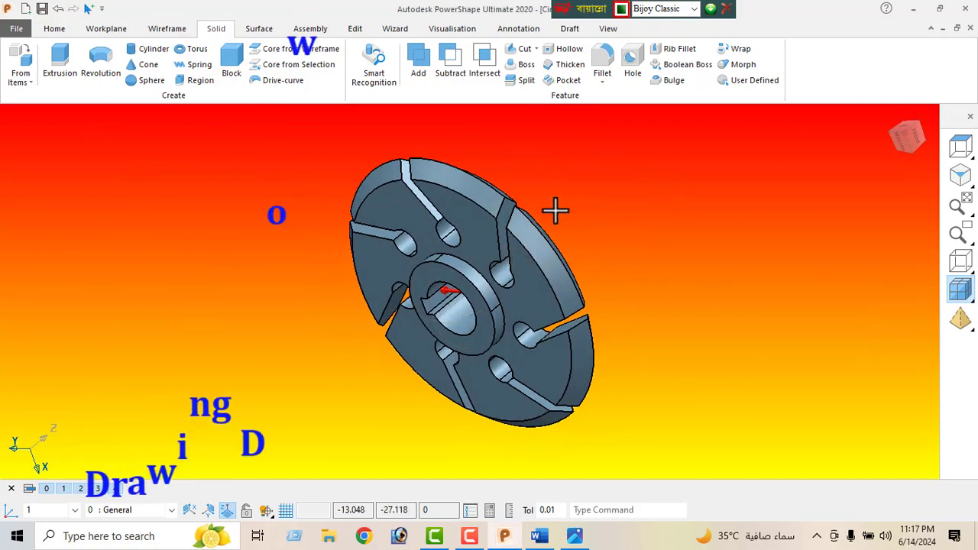
mouse_move(557, 209)
middle_mouse_down()
mouse_move(705, 176)
mouse_move(746, 280)
mouse_move(780, 214)
mouse_move(619, 192)
mouse_move(679, 135)
mouse_move(701, 184)
mouse_move(666, 282)
mouse_move(489, 262)
mouse_move(414, 306)
mouse_move(563, 210)
mouse_move(535, 266)
mouse_move(347, 311)
mouse_move(517, 266)
mouse_move(301, 306)
mouse_move(146, 260)
mouse_move(465, 343)
mouse_move(382, 338)
mouse_move(356, 245)
mouse_move(374, 317)
middle_mouse_up()
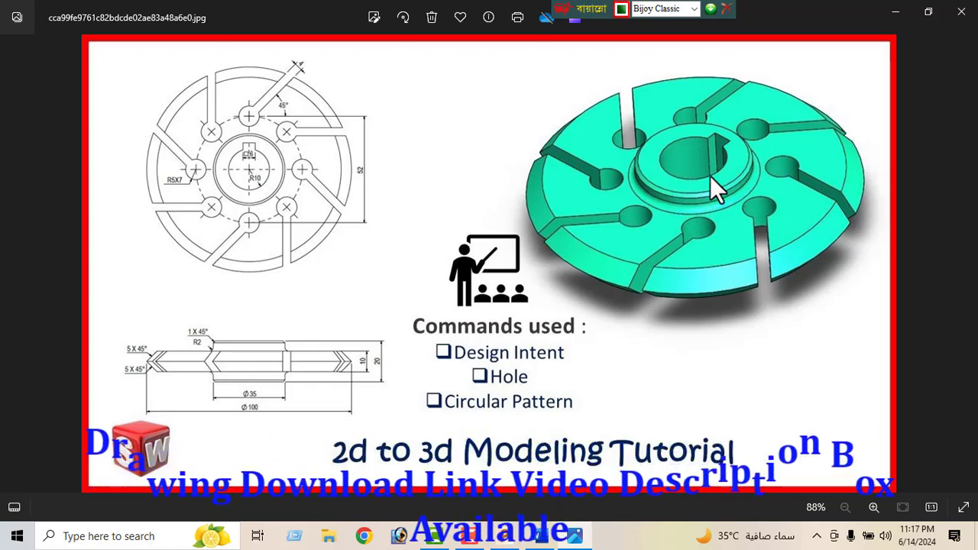
left_click(504, 536)
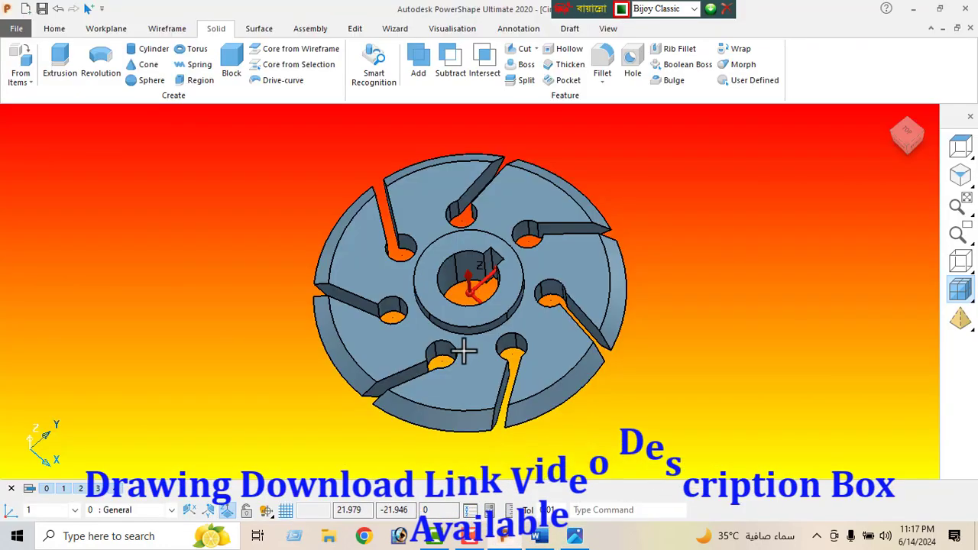
mouse_move(464, 408)
middle_mouse_down()
mouse_move(587, 228)
mouse_move(448, 410)
mouse_move(430, 133)
mouse_move(585, 216)
mouse_move(479, 351)
mouse_move(408, 367)
mouse_move(382, 356)
middle_mouse_up()
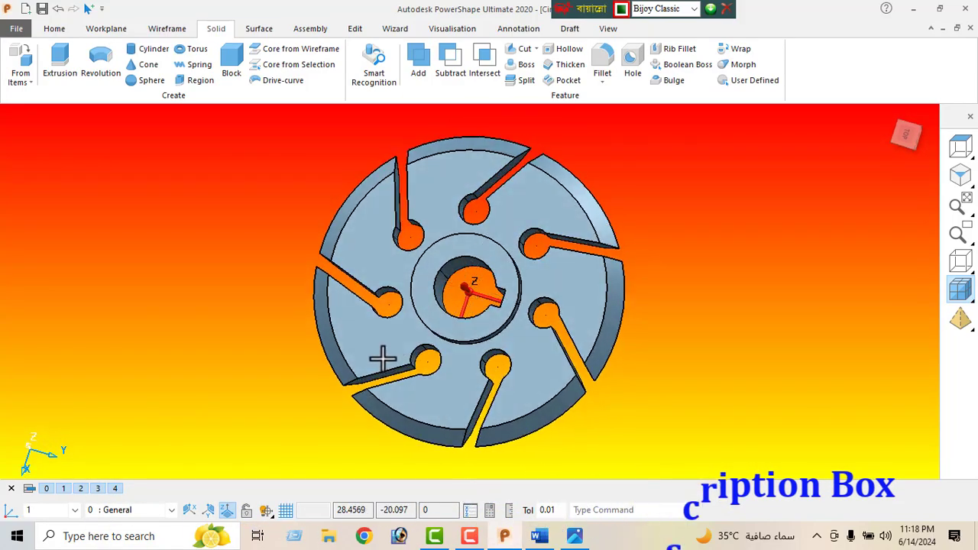
left_click(913, 12)
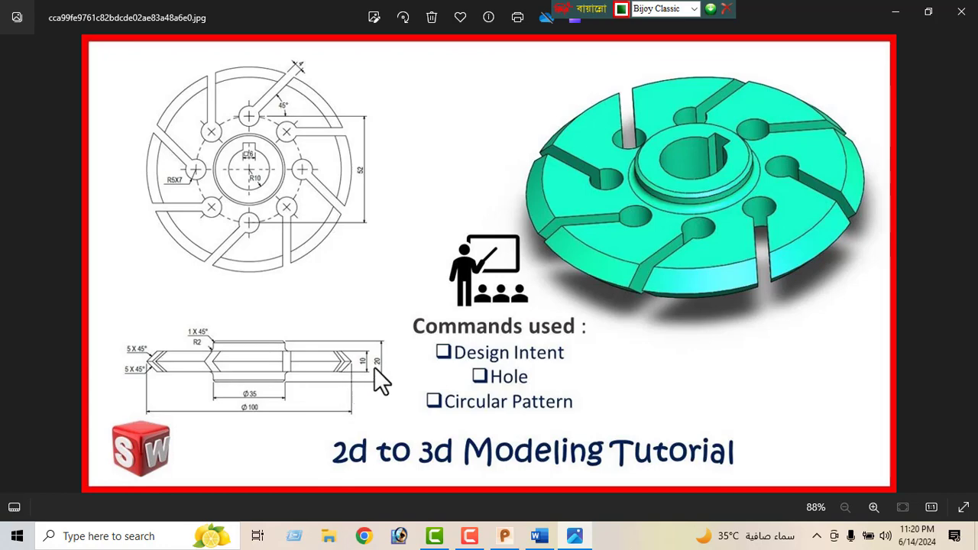
- Minimize the Photos reference image of the flange drawing to reveal the desktop
left_click(892, 12)
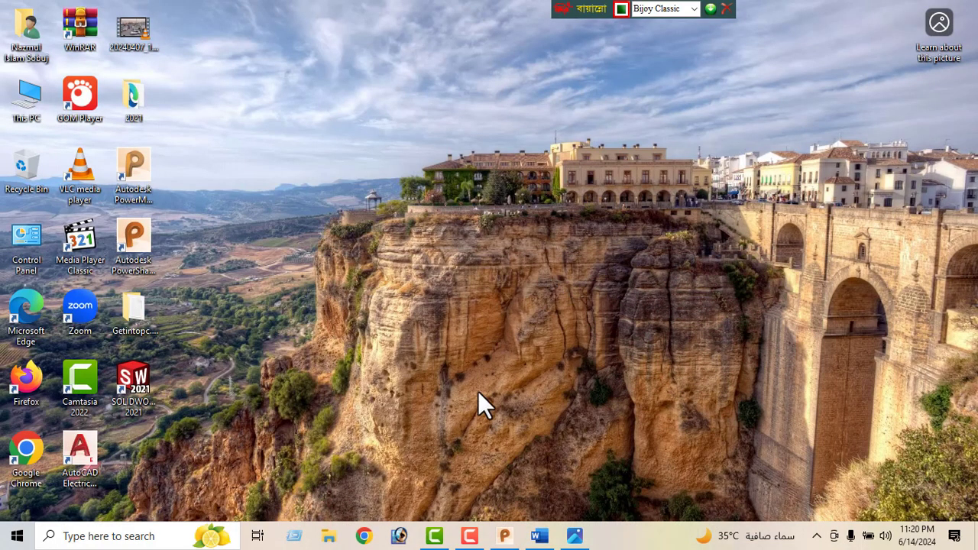
- Restore PowerShape, box-select the whole slotted disc from the Top view and delete it
left_click(501, 537)
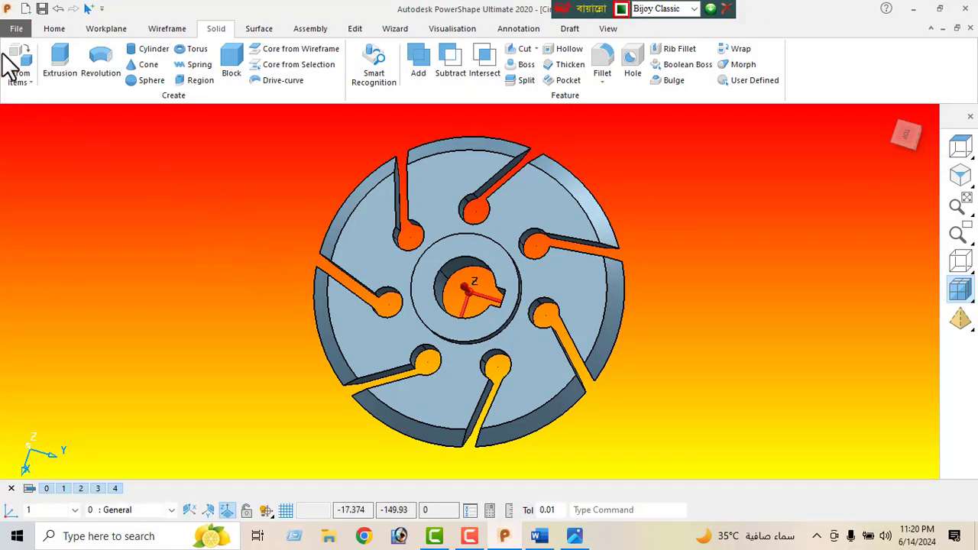
left_click(14, 31)
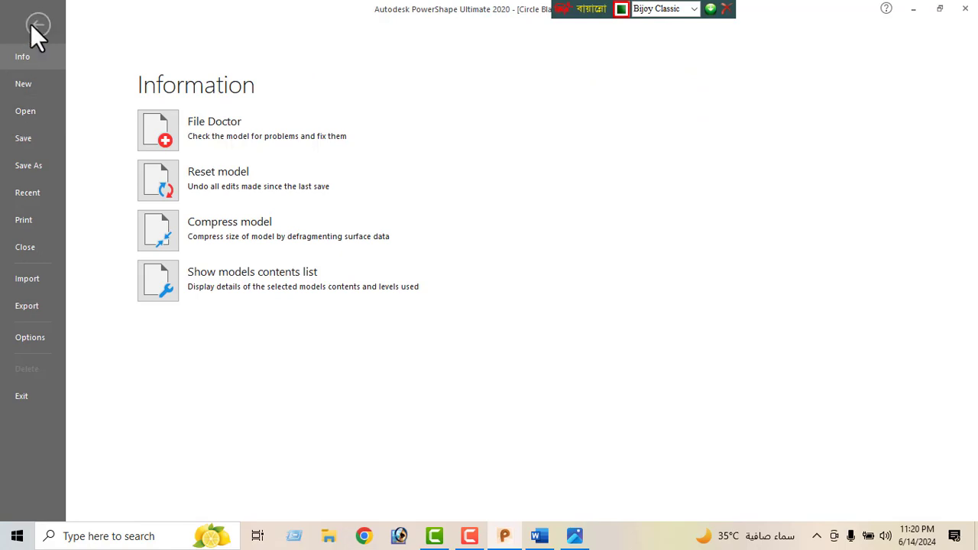
left_click(31, 24)
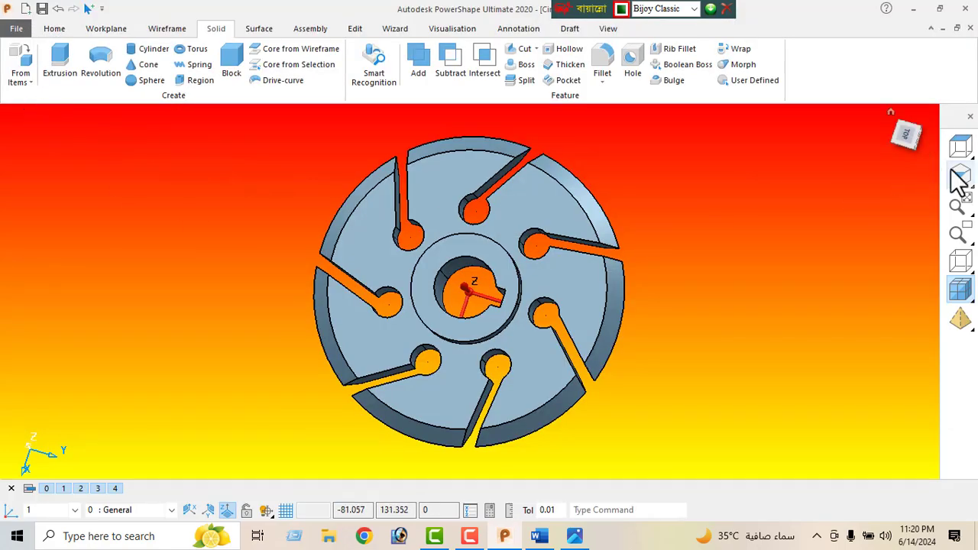
left_click(962, 148)
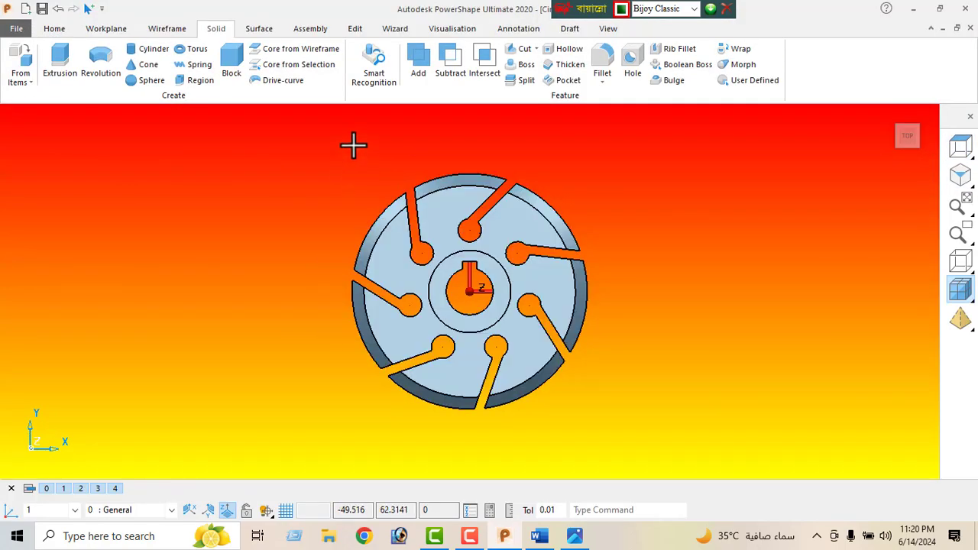
mouse_move(353, 145)
left_mouse_down()
mouse_move(595, 373)
mouse_move(603, 404)
left_mouse_up()
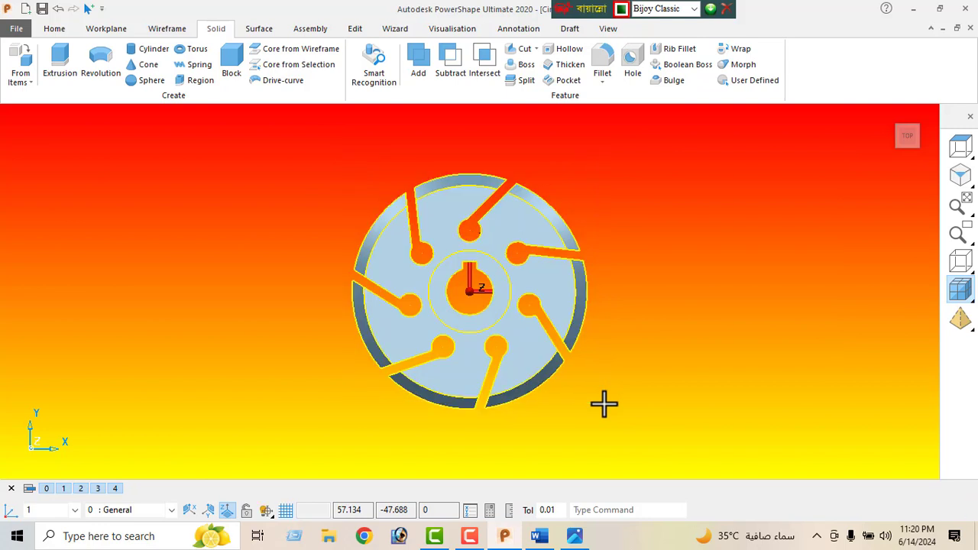
key("Delete")
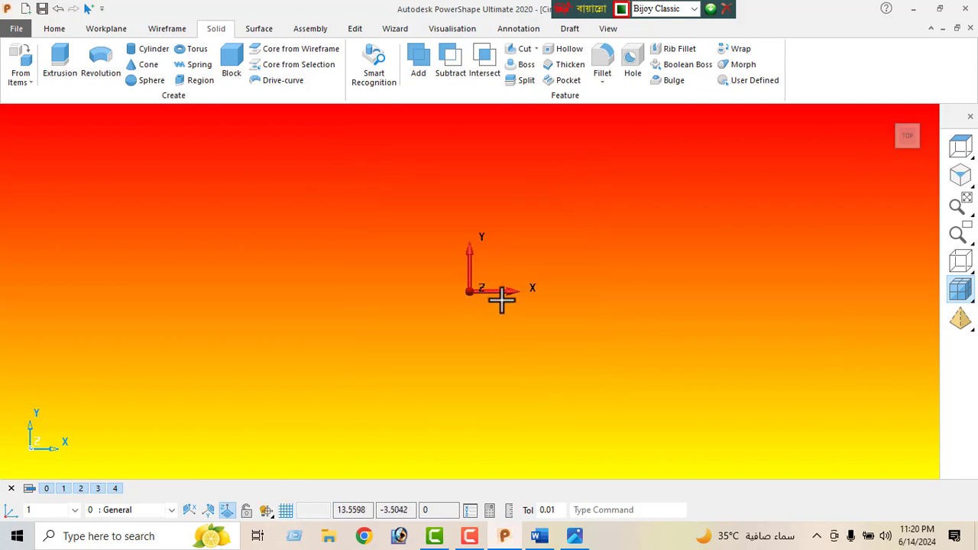
mouse_move(476, 327)
middle_mouse_down()
mouse_move(574, 149)
mouse_move(524, 279)
mouse_move(479, 151)
mouse_move(501, 240)
middle_mouse_up()
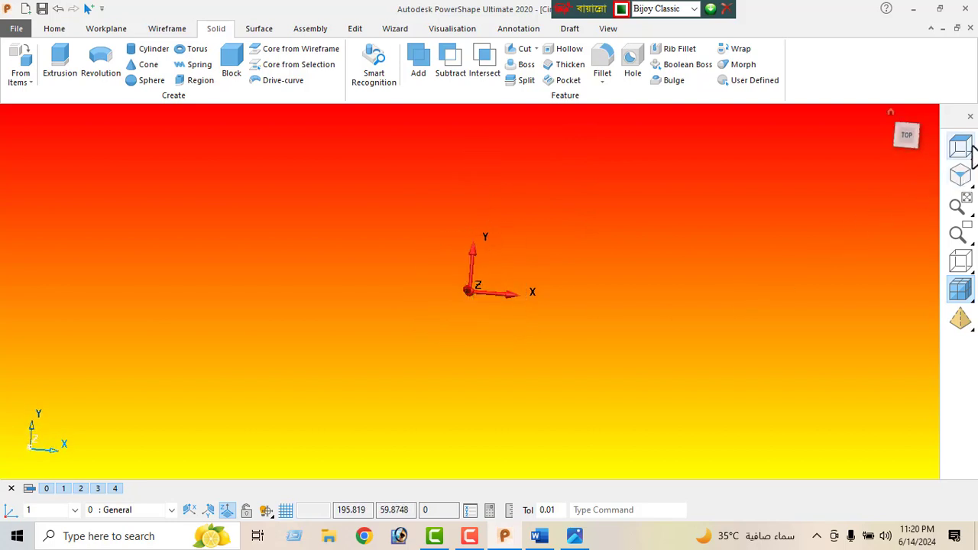
left_click(971, 147)
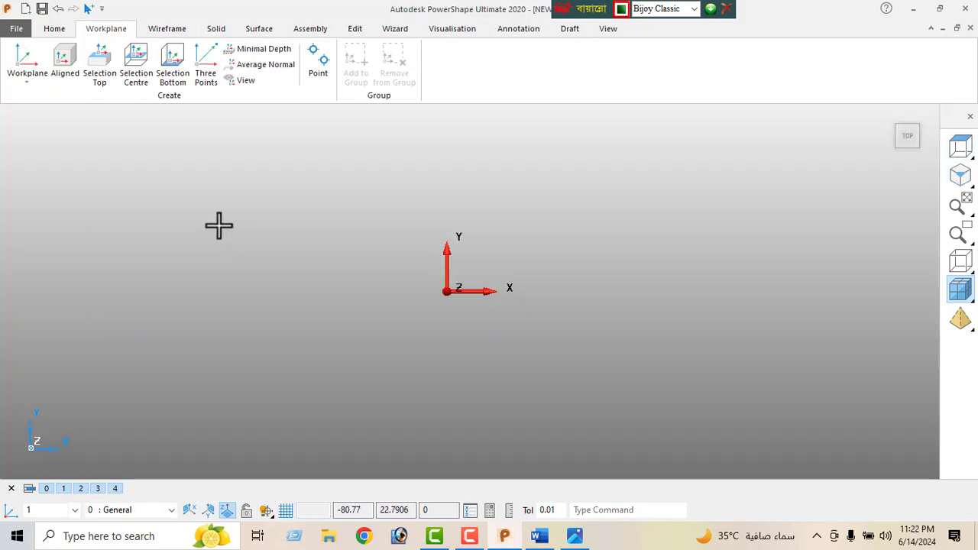
- Place a circle at the origin and resize it to diameter 35 in the Arc dialog
left_click(170, 29)
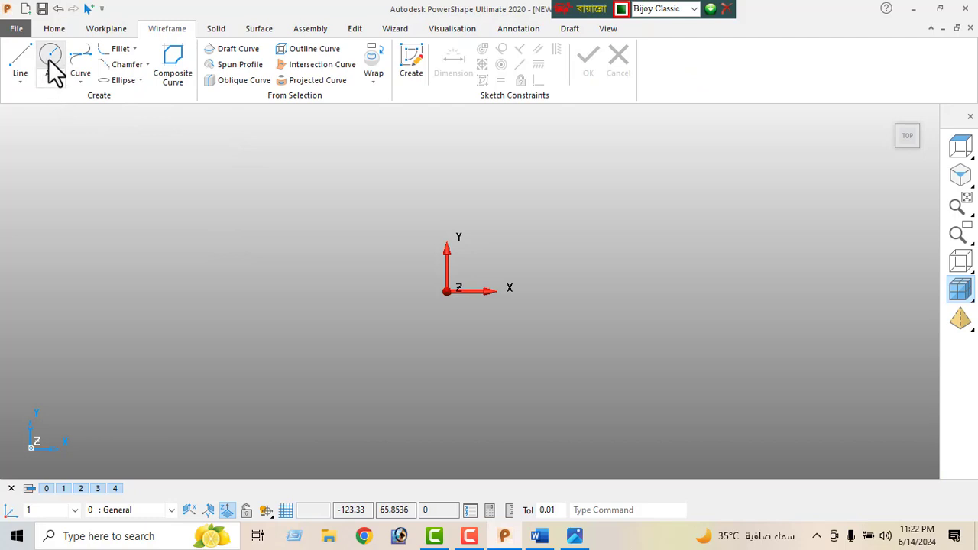
left_click(49, 73)
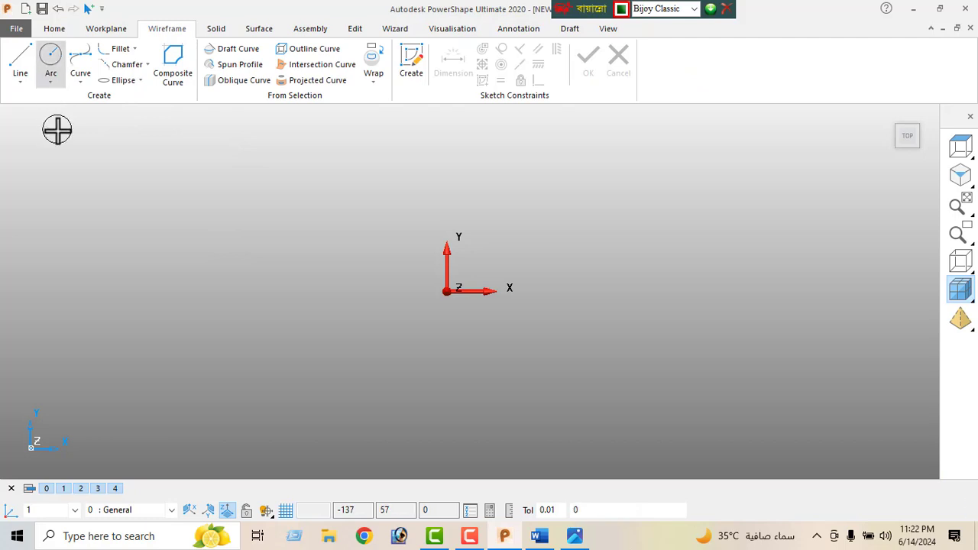
right_click(115, 190)
left_click(153, 173)
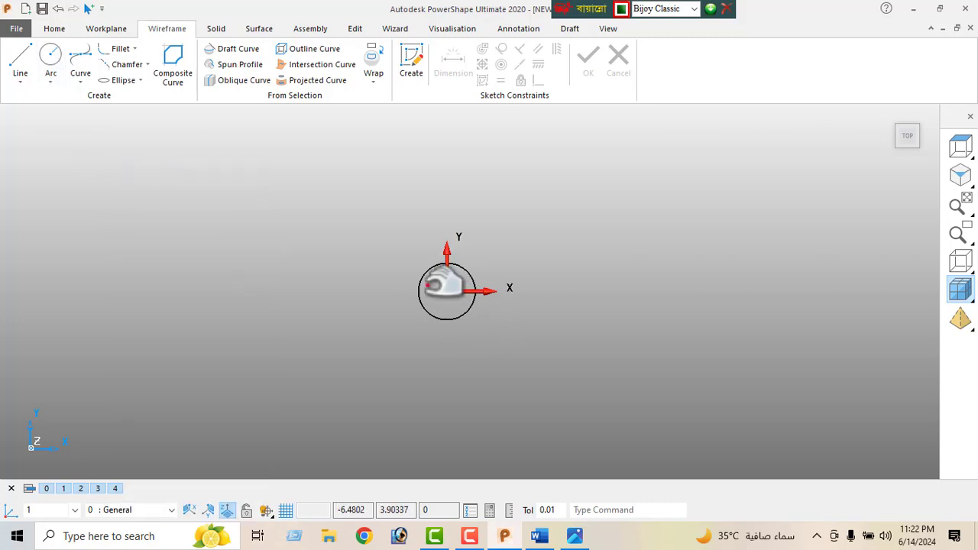
left_click(428, 285)
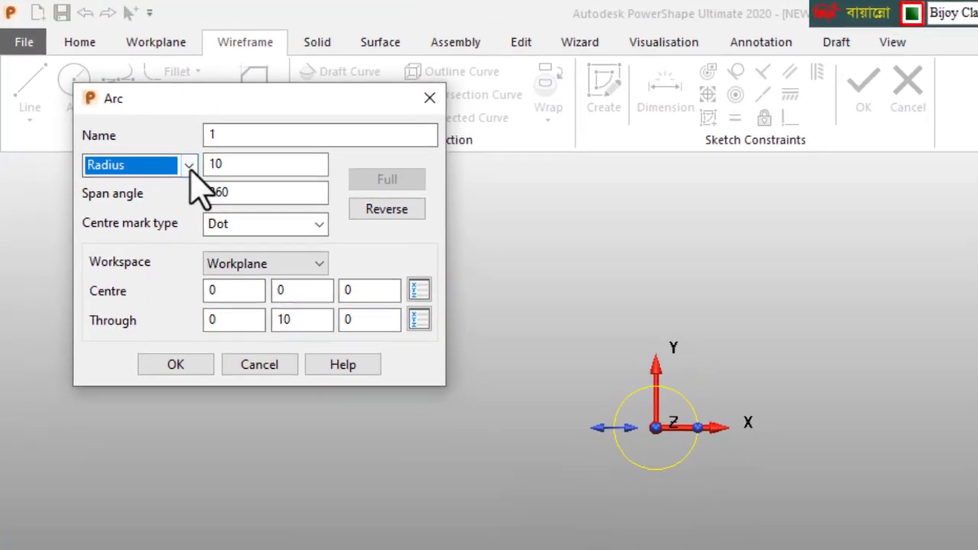
left_click(142, 128)
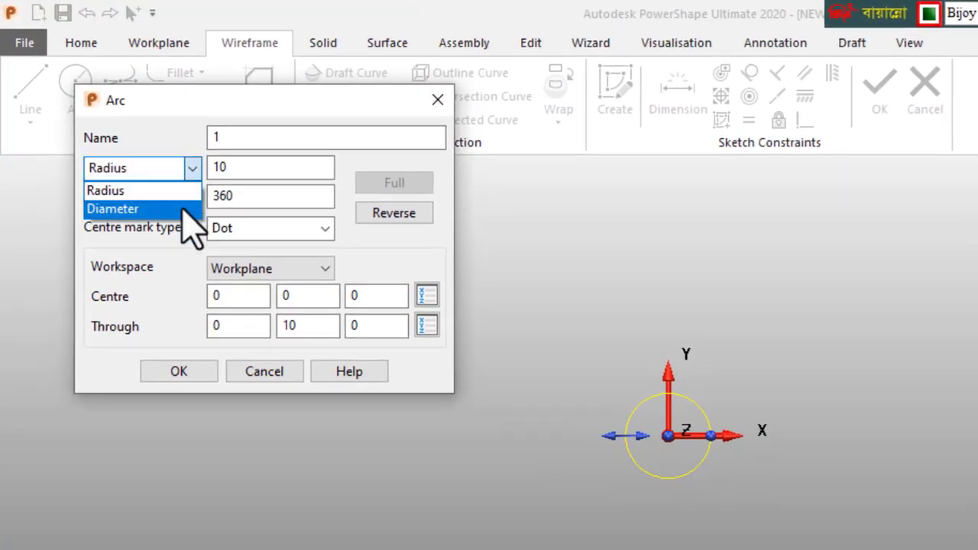
left_click(181, 213)
key("Tab")
type("35")
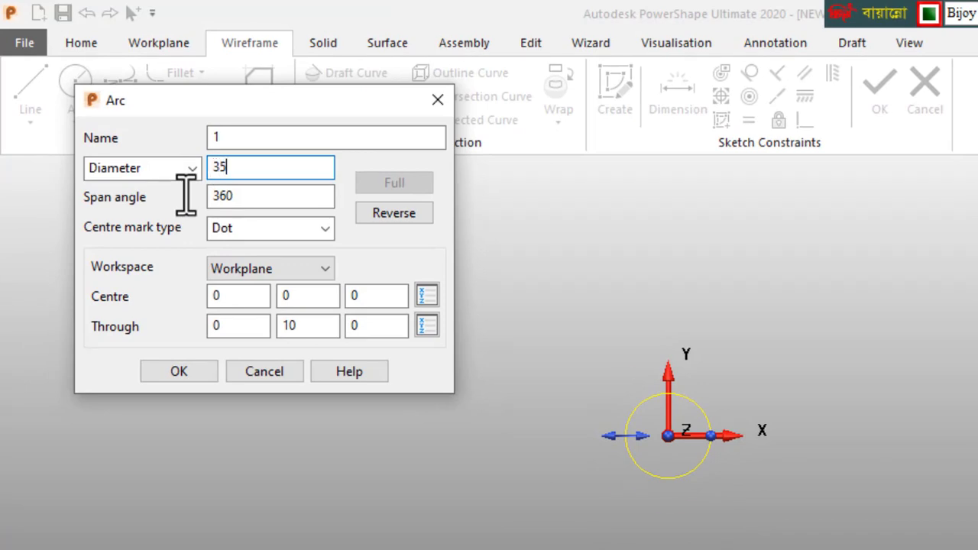
key("Return")
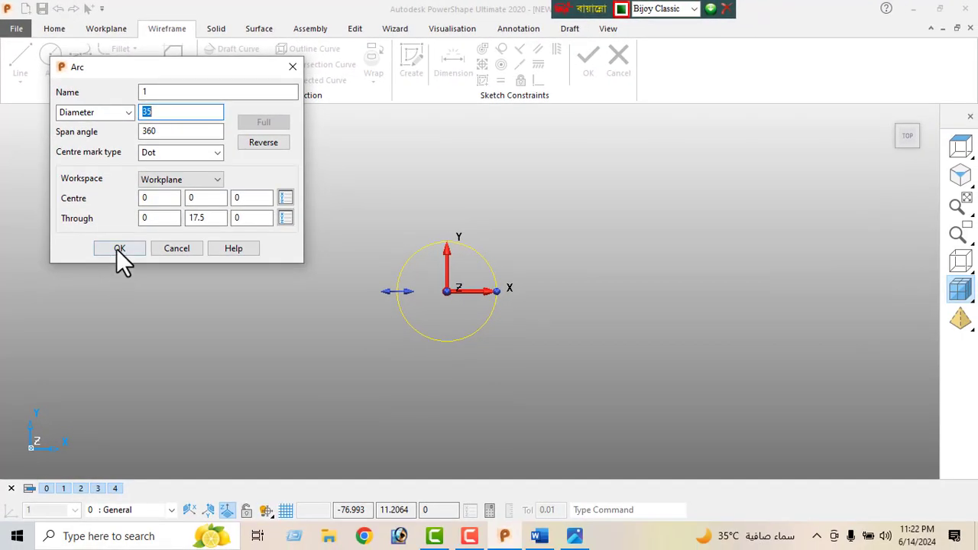
left_click(117, 248)
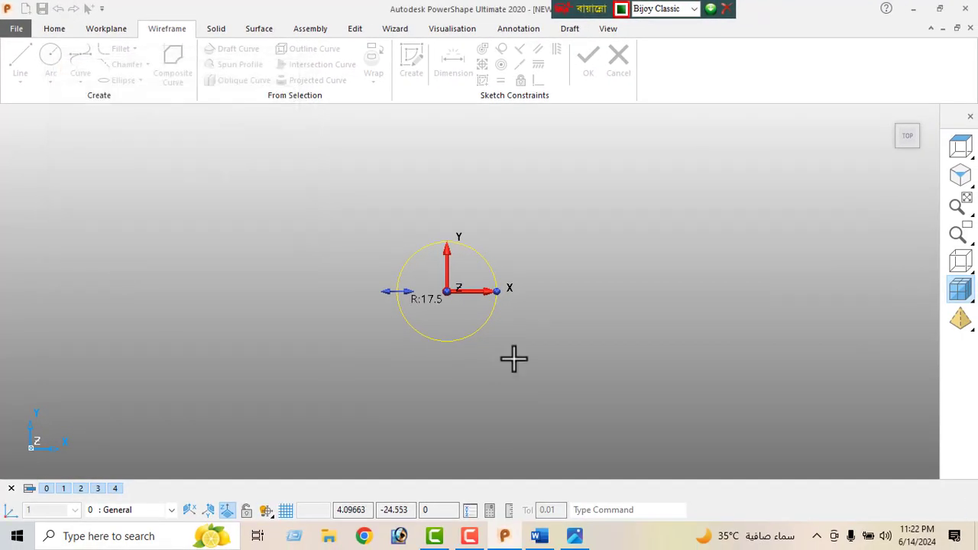
left_click(960, 175)
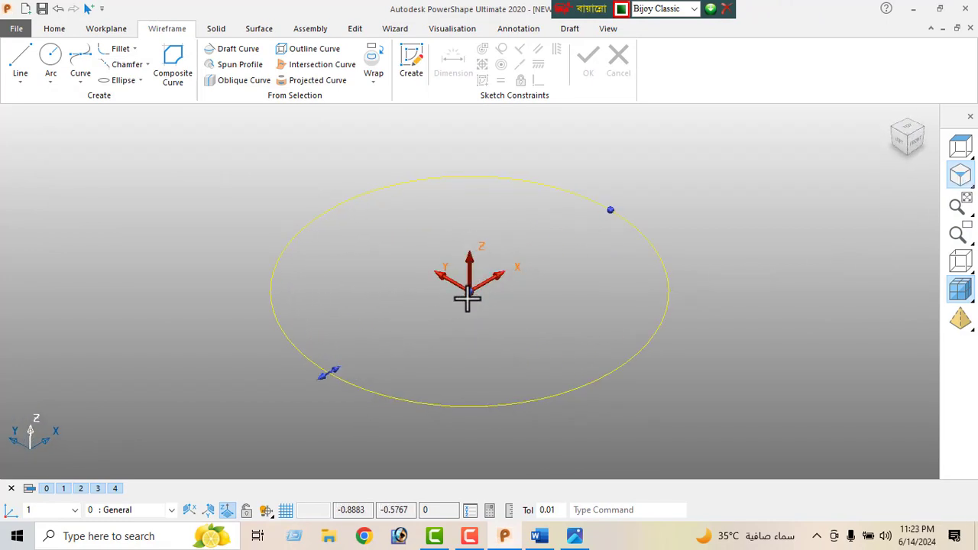
- Extrude the Ø35 circle into a cylinder with equal lengths of 10 each way
left_click(216, 31)
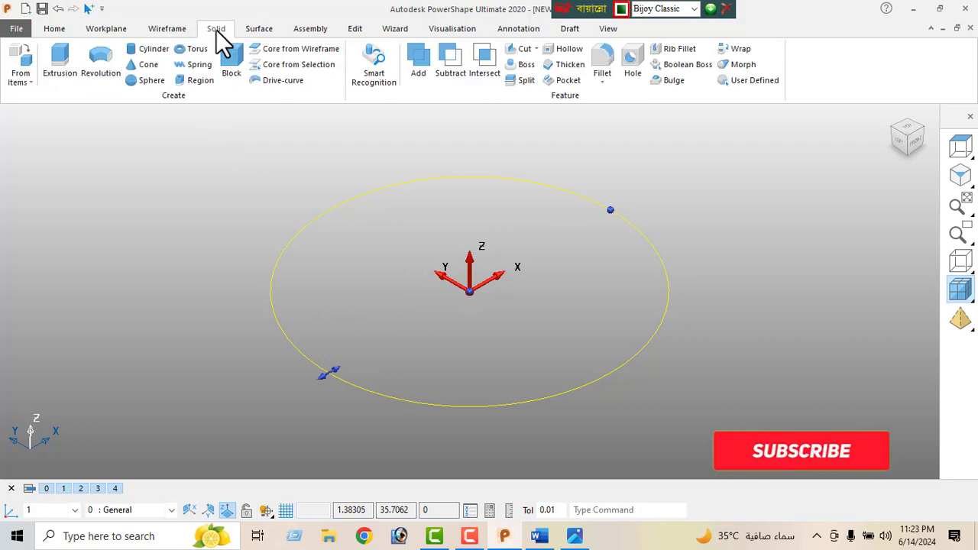
left_click(59, 61)
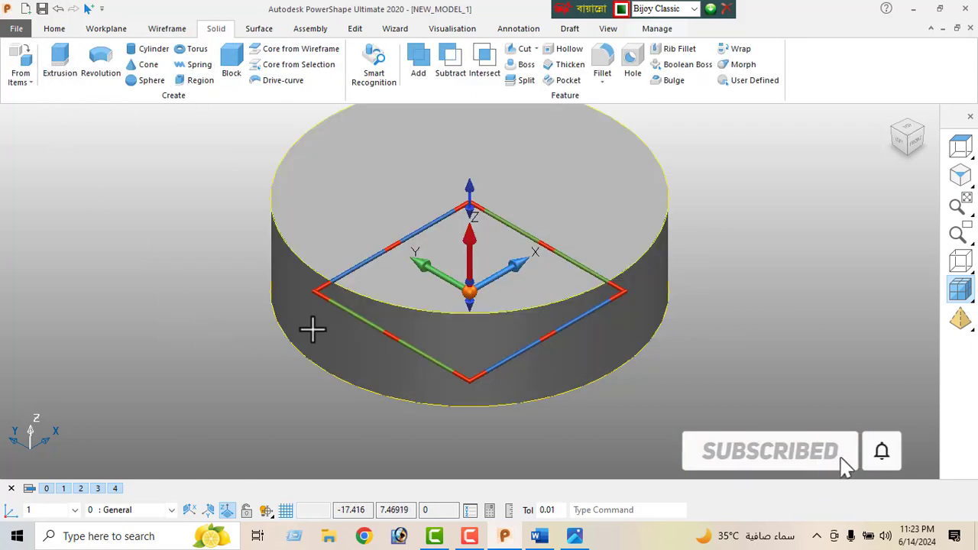
double_click(646, 275)
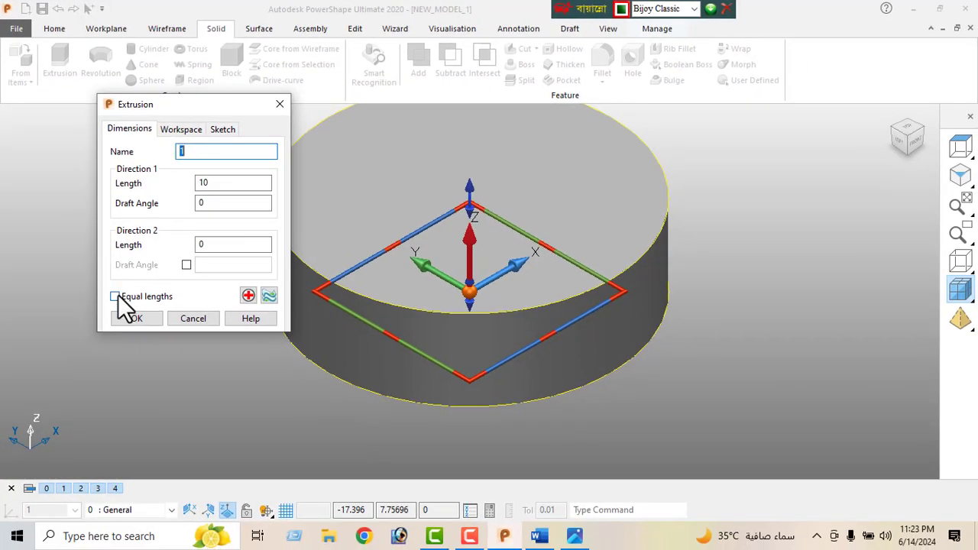
left_click(114, 296)
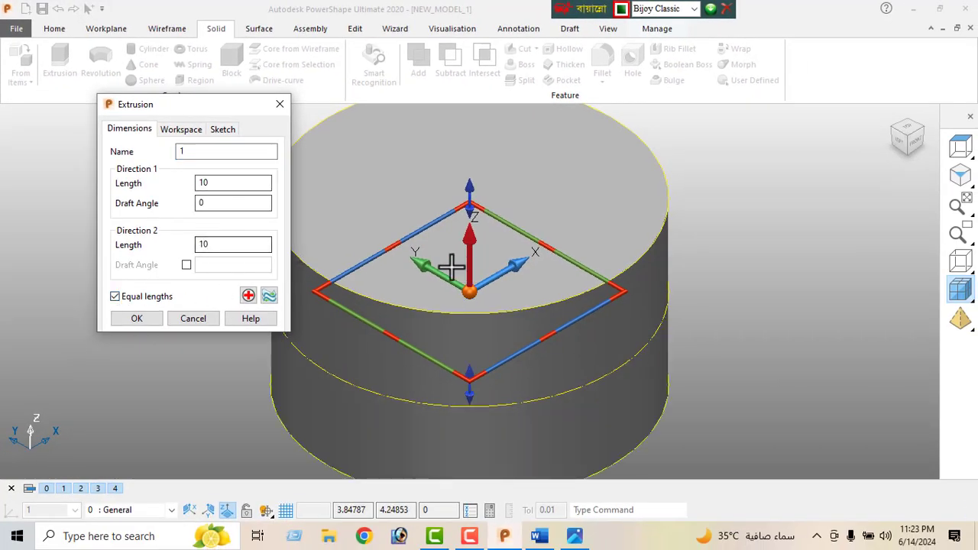
left_click(136, 318)
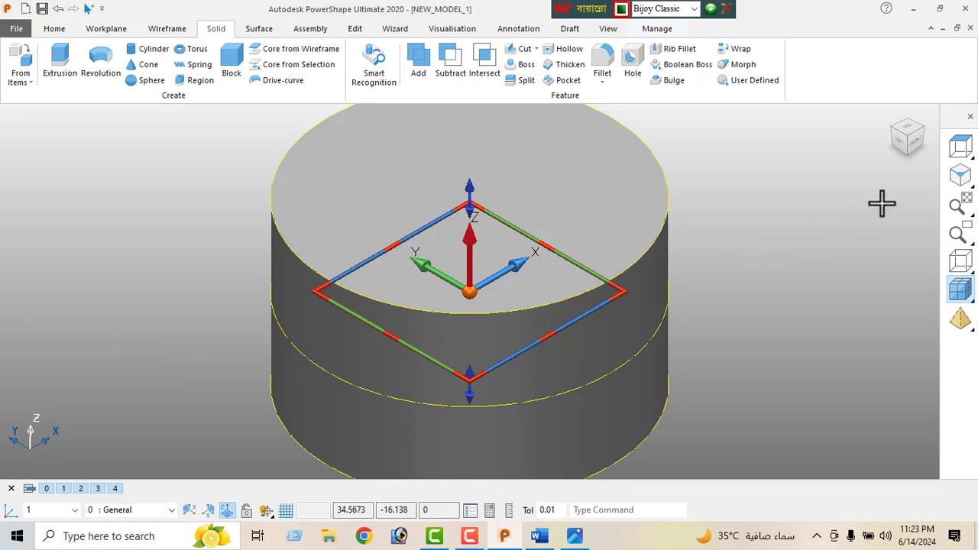
left_click(960, 147)
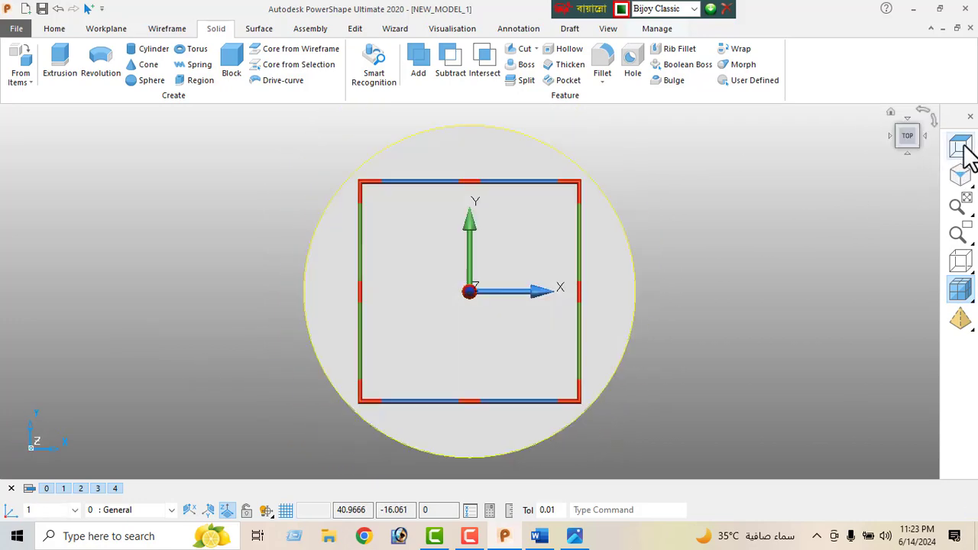
left_click(809, 307)
middle_click_drag(550, 349, 604, 184)
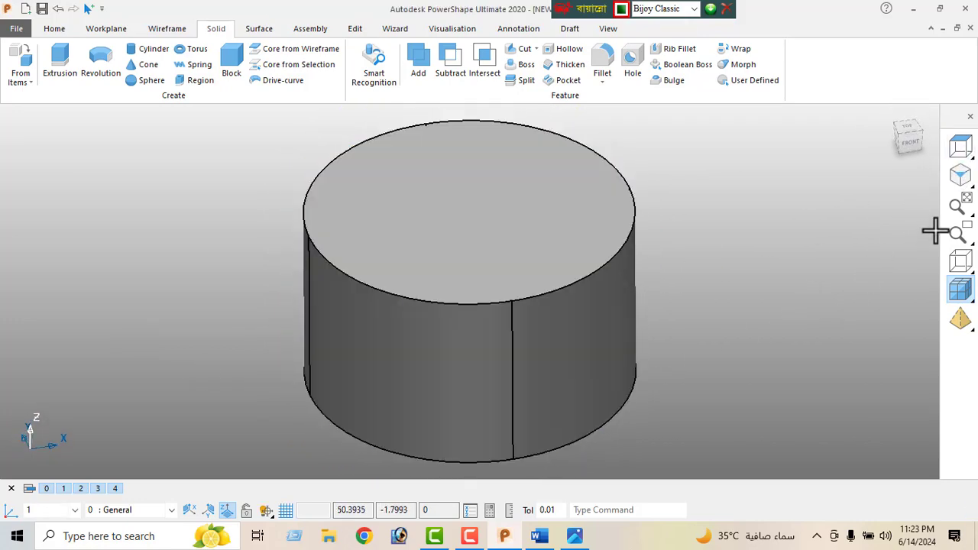
- Draw a second circle at the origin with radius 50 around the Ø35 cylinder
left_click(961, 262)
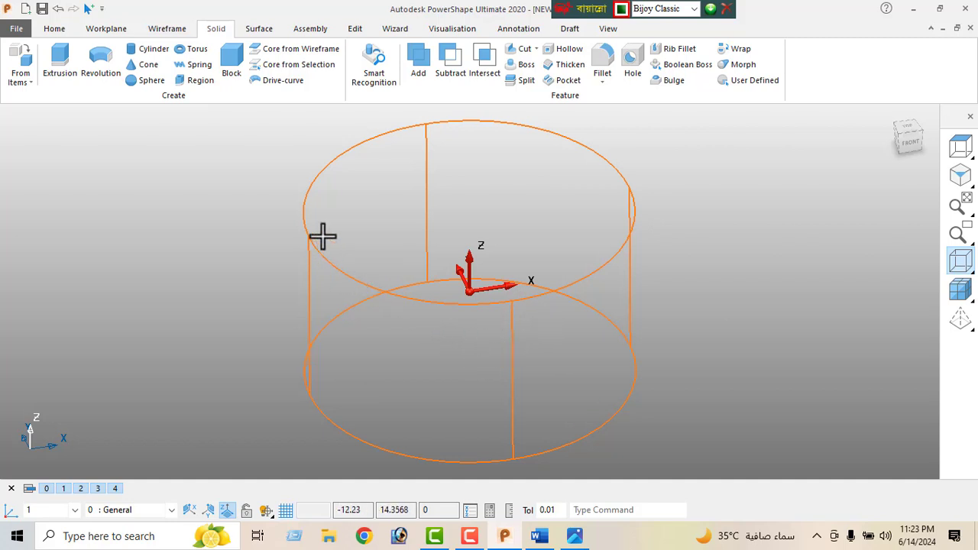
left_click(168, 29)
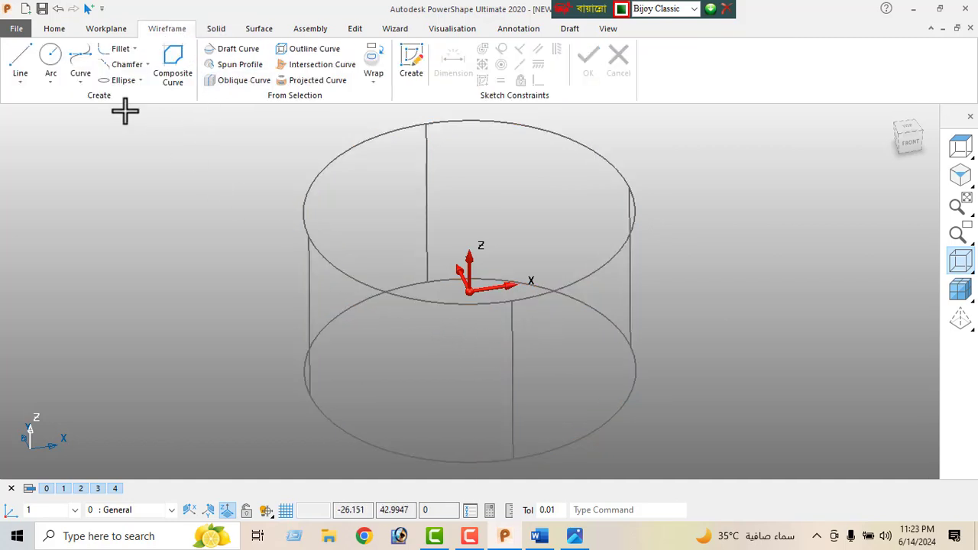
left_click(51, 57)
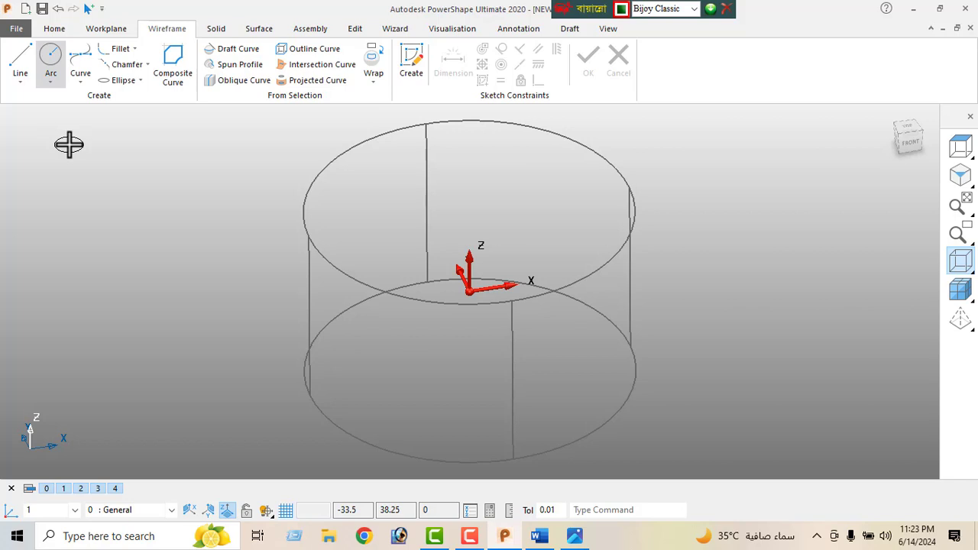
right_click(113, 165)
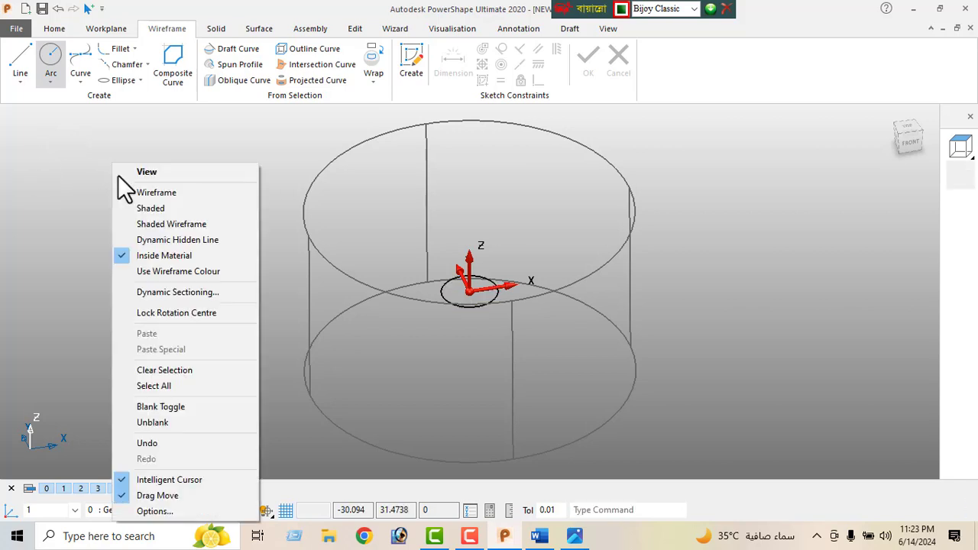
left_click(153, 175)
left_click(456, 285)
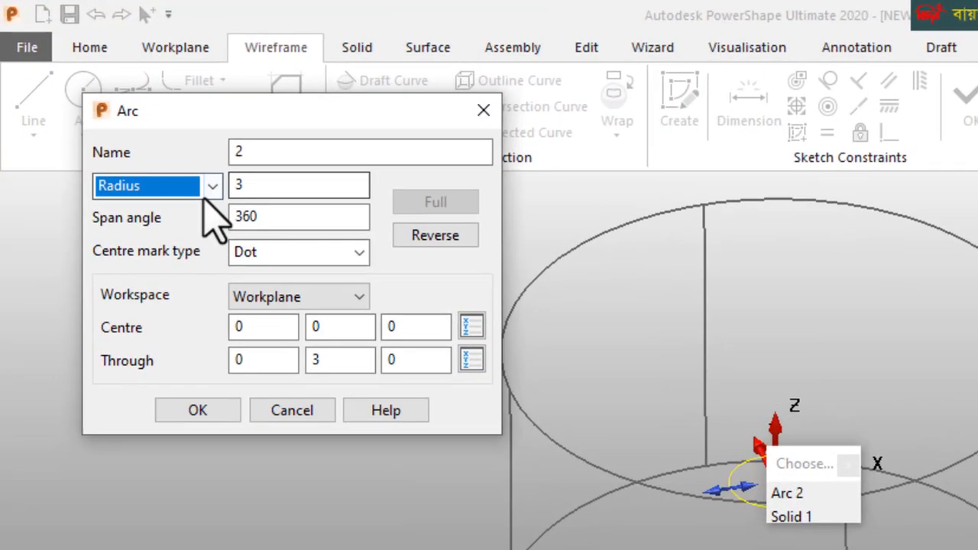
double_click(253, 185)
type("50")
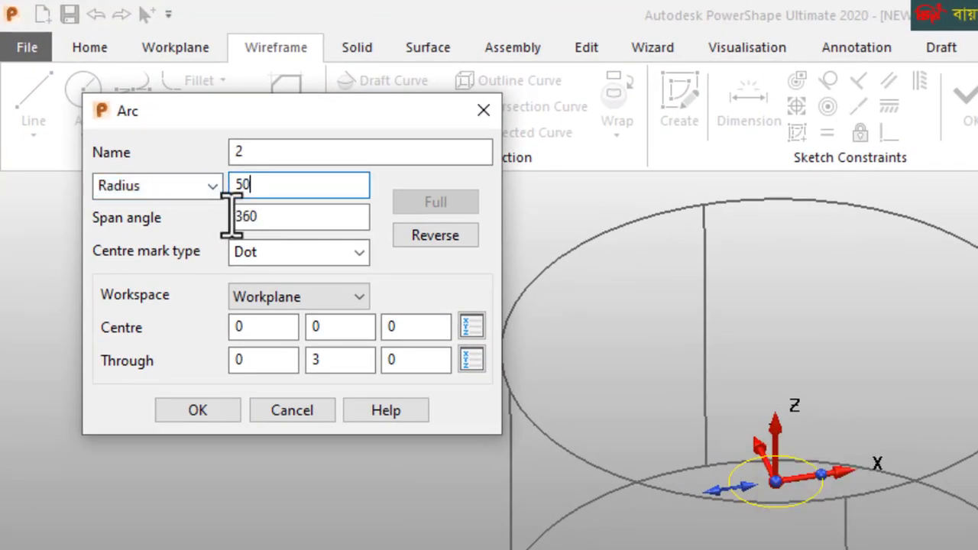
key("Return")
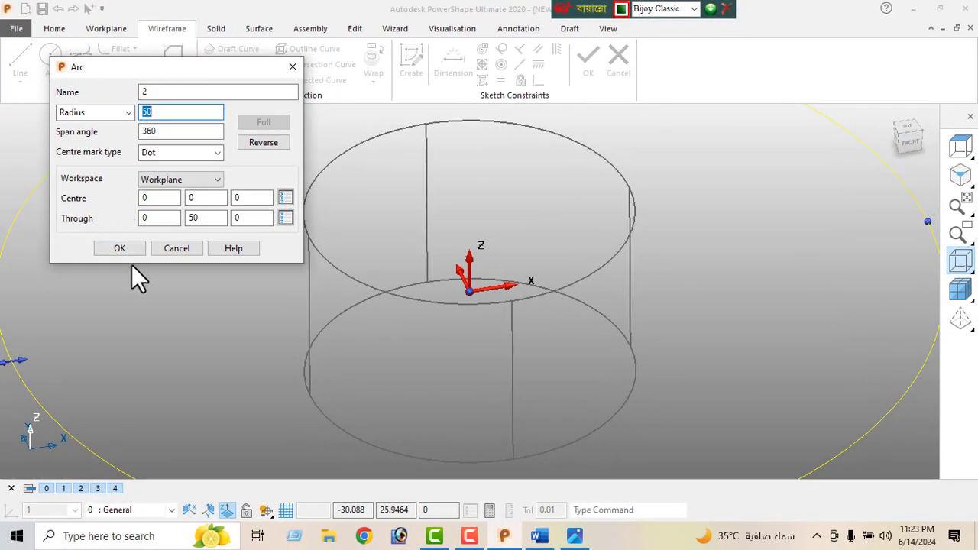
left_click(120, 248)
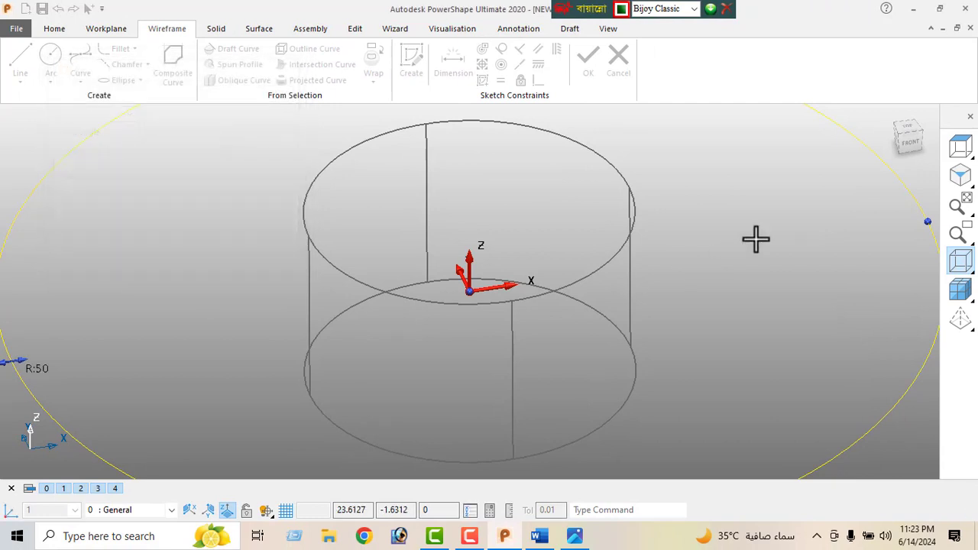
left_click(961, 184)
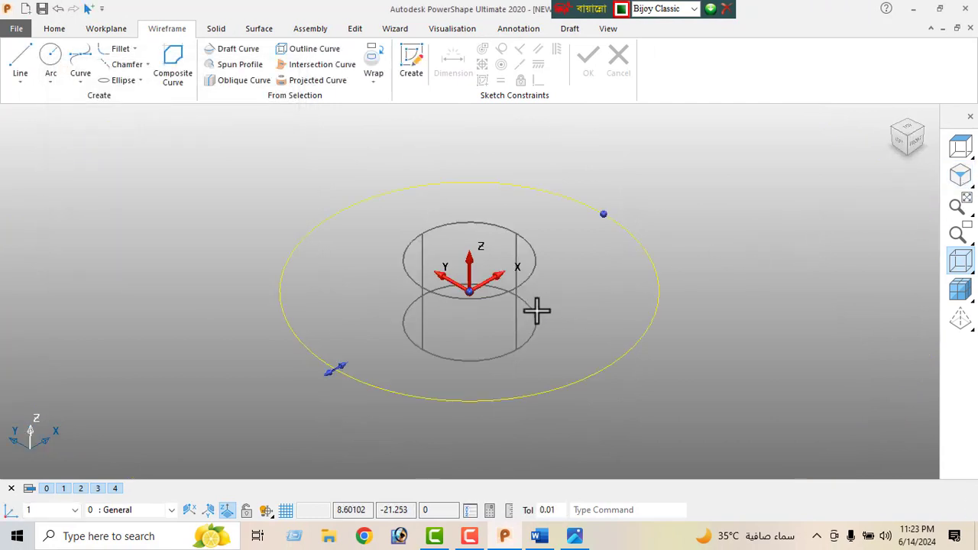
left_click(215, 29)
- Extrude the radius-50 circle with a Direction 1 length of 5, shown shaded
left_click(61, 59)
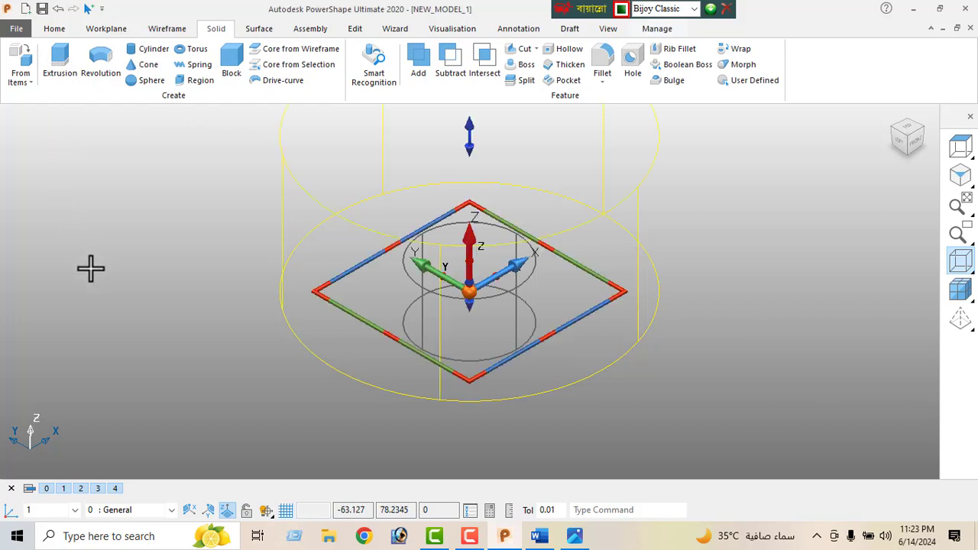
left_click(956, 292)
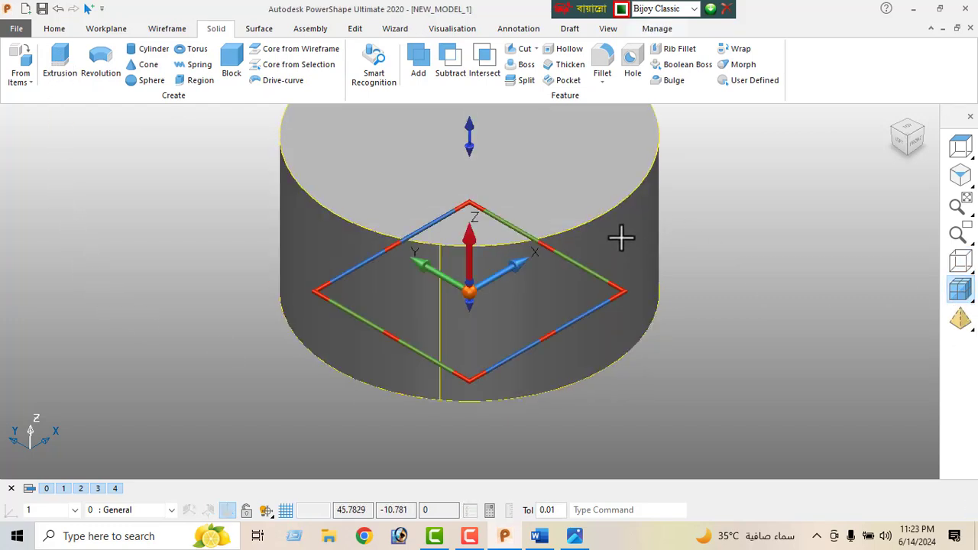
double_click(422, 287)
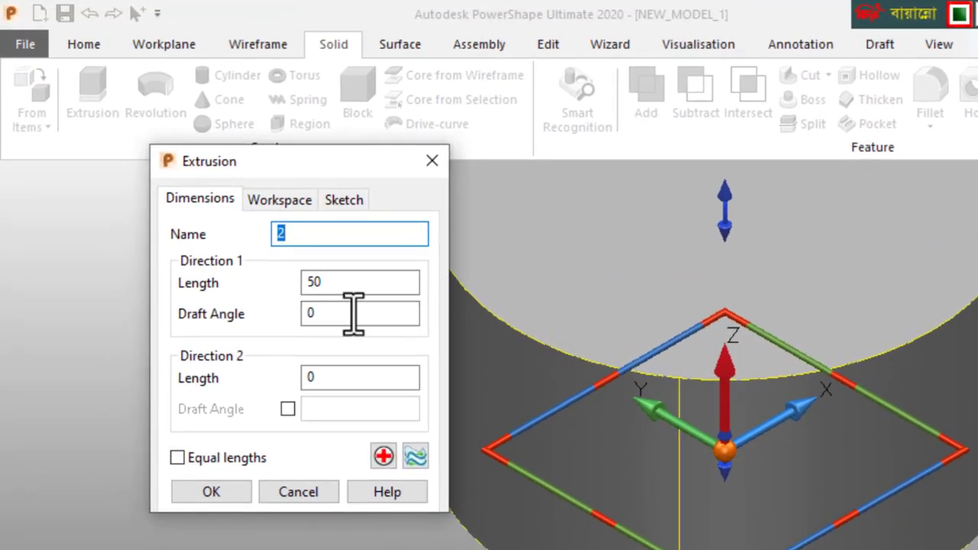
double_click(332, 279)
type("5")
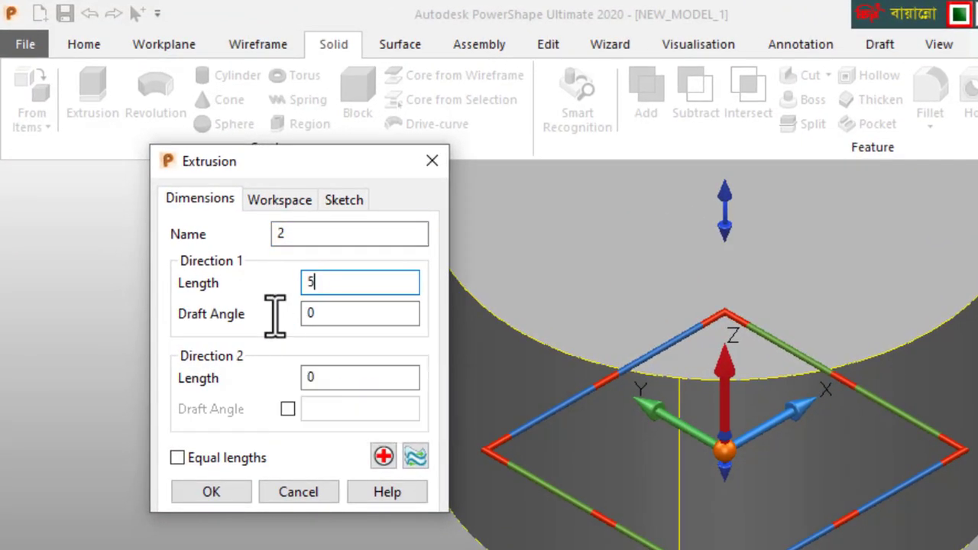
key("Return")
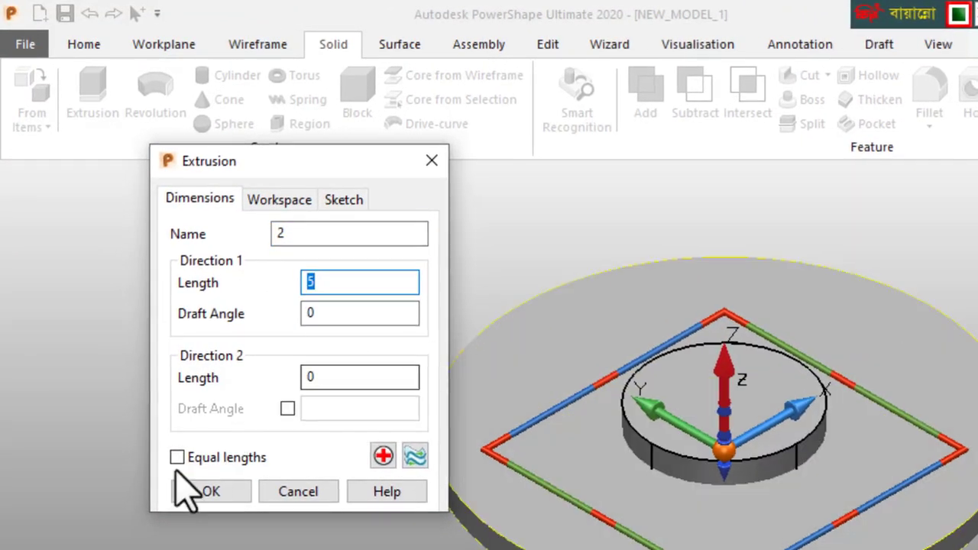
- Extrude the disc 5 each way with equal lengths and add it to the cylinder
left_click(176, 458)
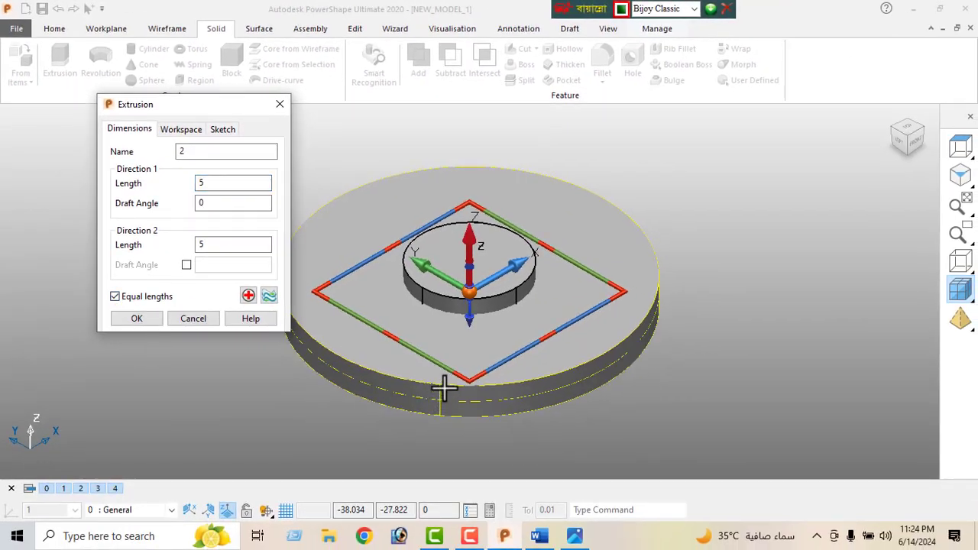
middle_click_drag(444, 389, 445, 284)
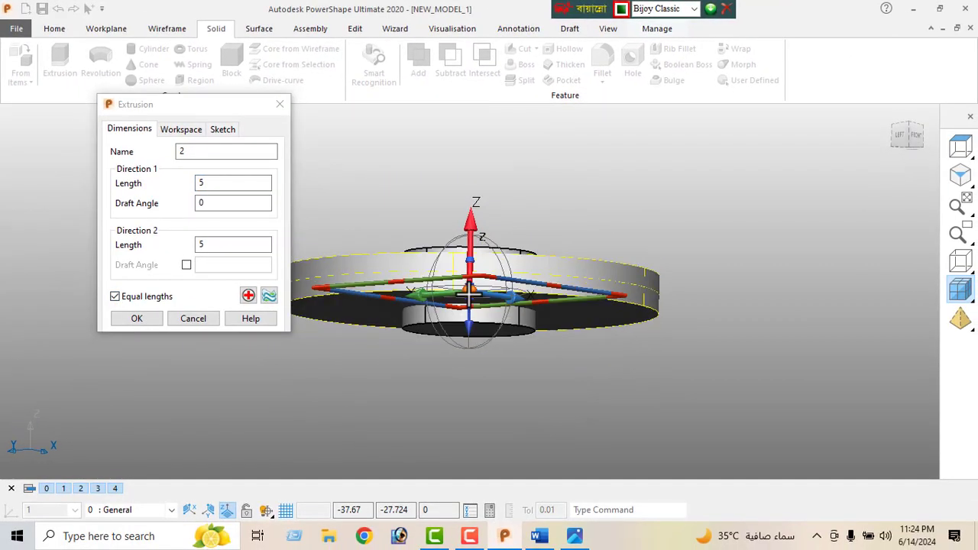
left_click(148, 317)
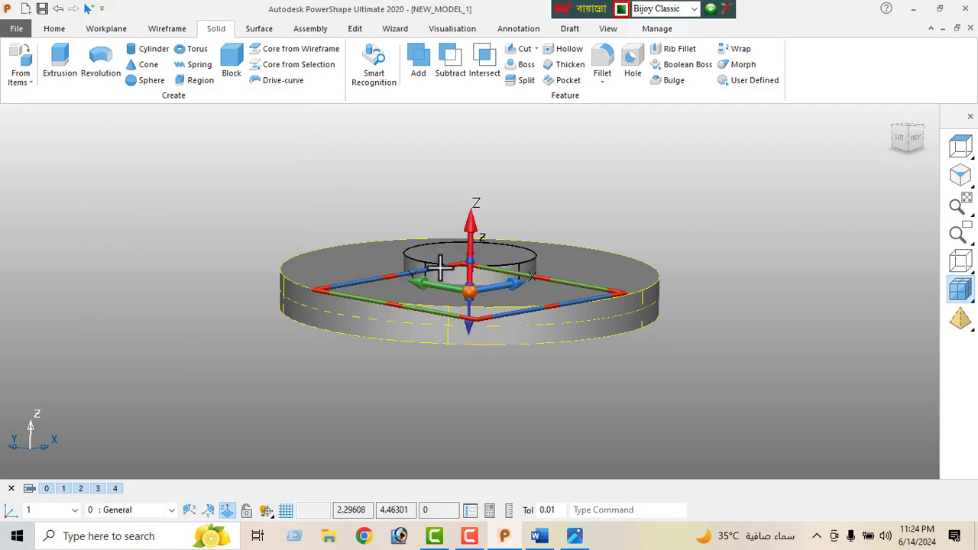
left_click(418, 52)
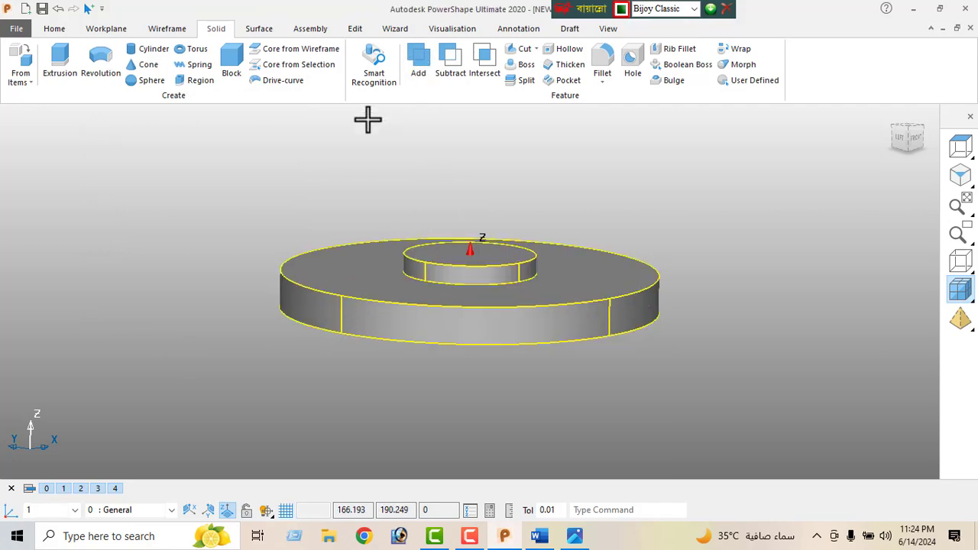
- Orbit the merged disc, view it from the top, and bring up the reference drawing
right_click(123, 201)
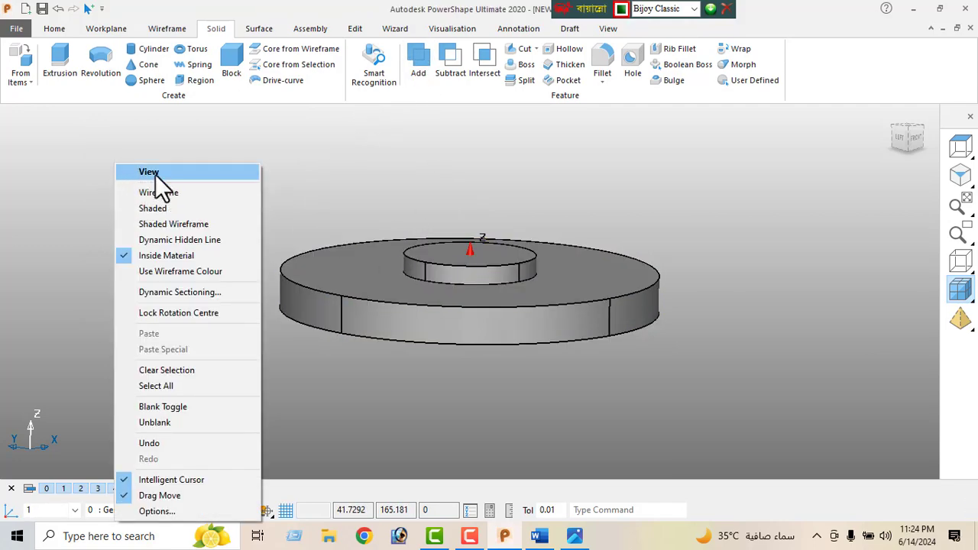
left_click(157, 169)
mouse_move(349, 335)
middle_mouse_down()
mouse_move(405, 199)
mouse_move(343, 313)
mouse_move(415, 321)
mouse_move(487, 266)
middle_mouse_up()
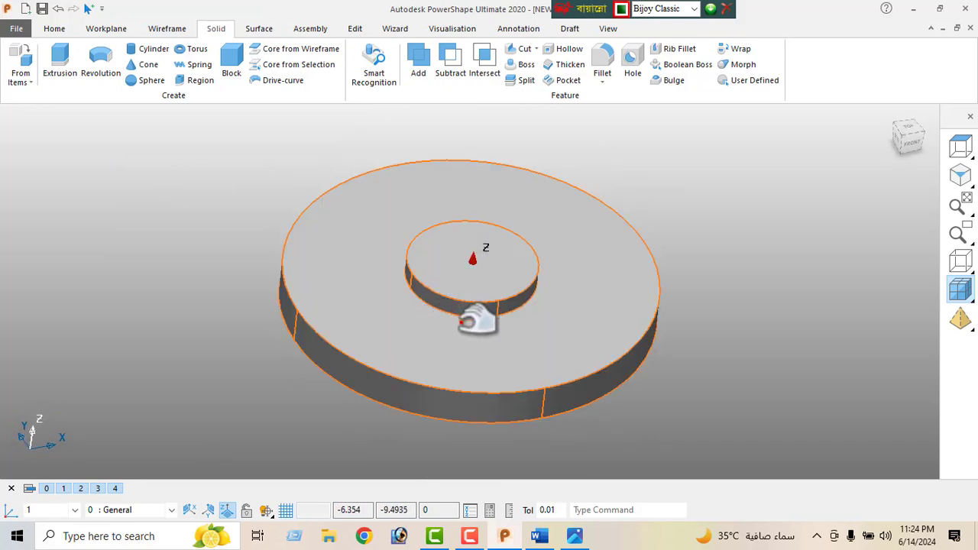
mouse_move(476, 321)
middle_mouse_down()
mouse_move(508, 349)
mouse_move(432, 313)
mouse_move(389, 349)
mouse_move(299, 349)
mouse_move(281, 255)
mouse_move(293, 330)
mouse_move(267, 369)
middle_mouse_up()
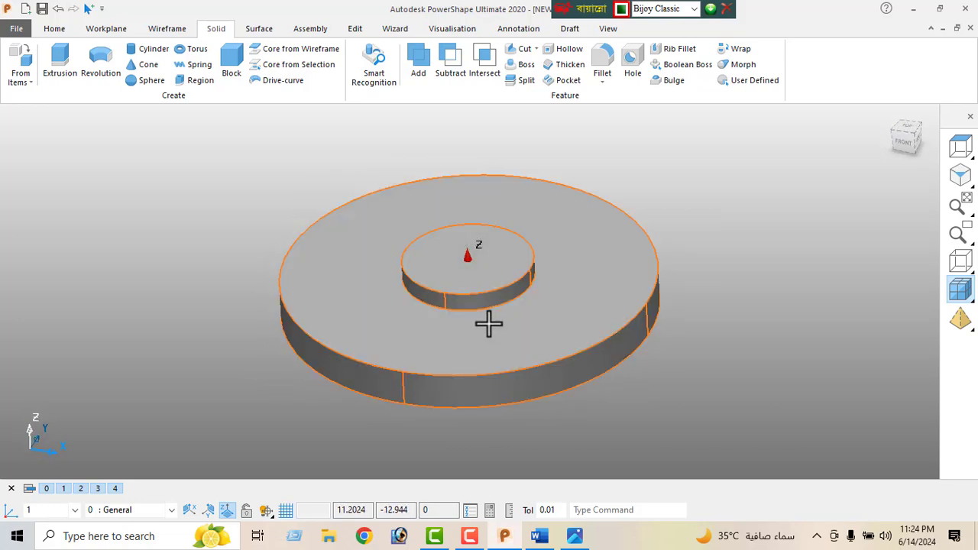
left_click(960, 149)
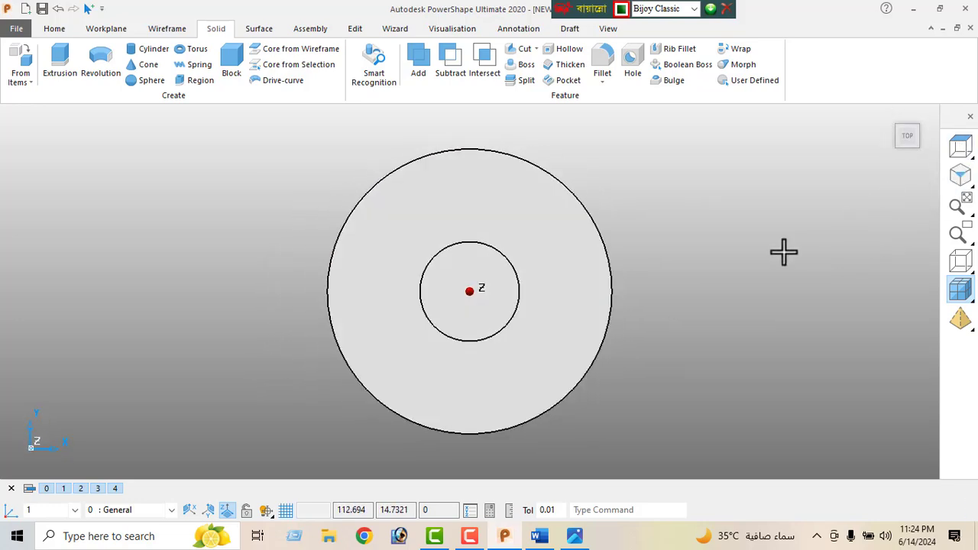
left_click(574, 537)
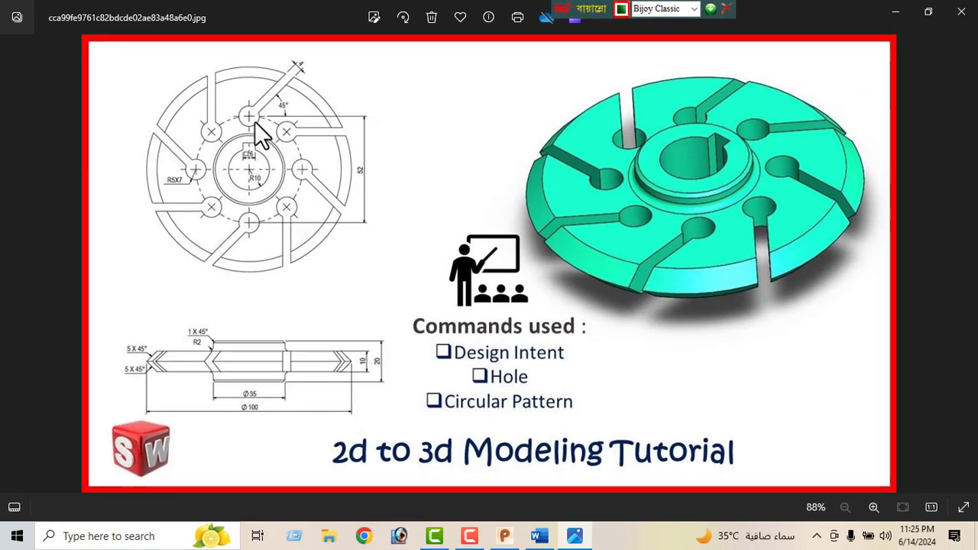
- Return to PowerShape and show the disc as a tilted wireframe
left_click(893, 13)
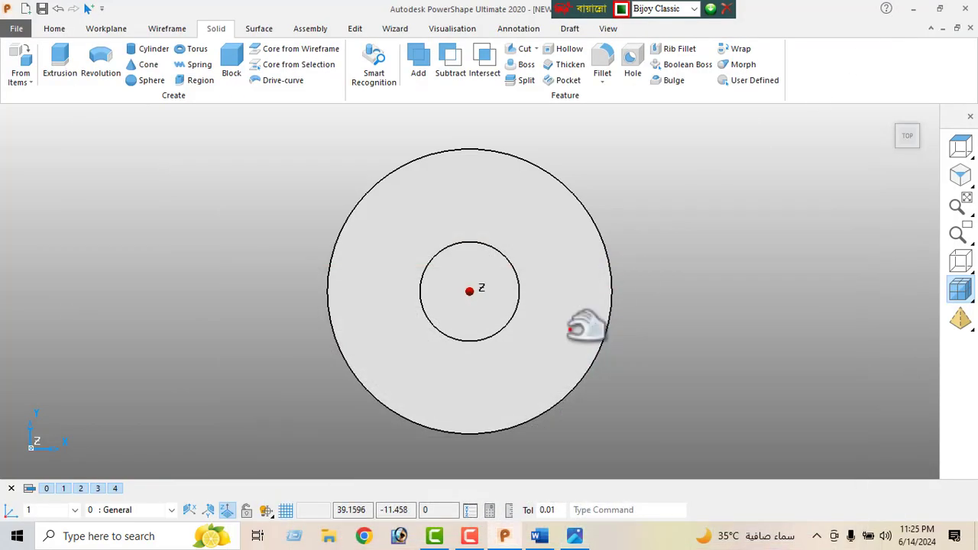
left_click(169, 32)
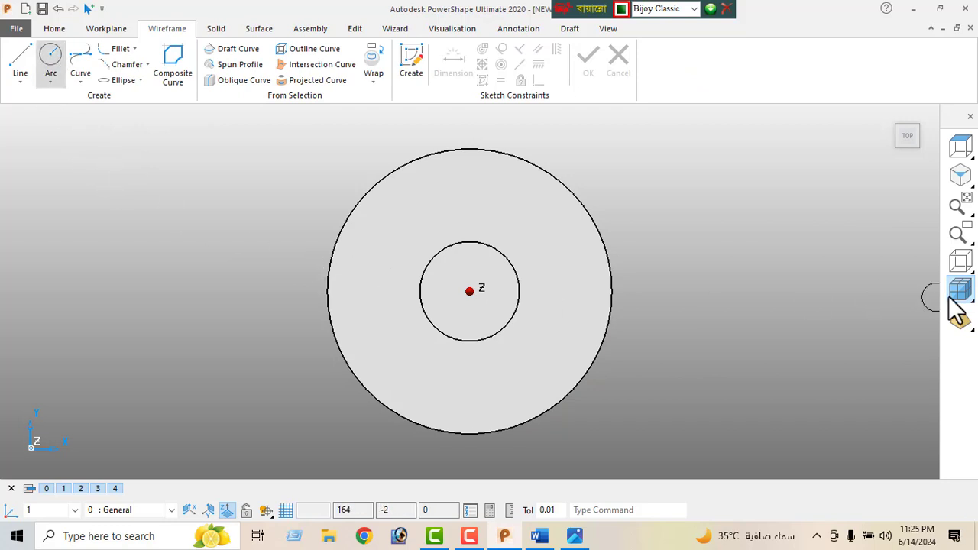
left_click(965, 263)
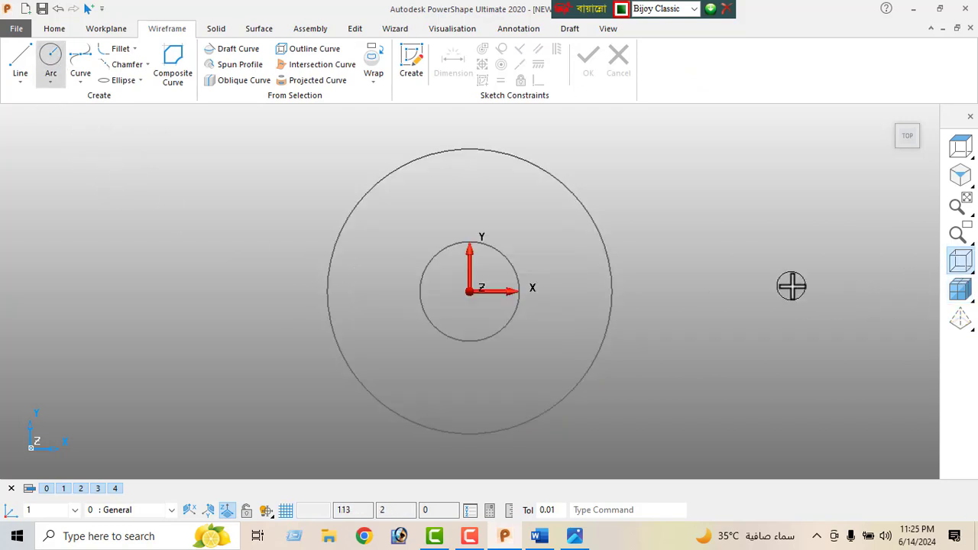
right_click(98, 214)
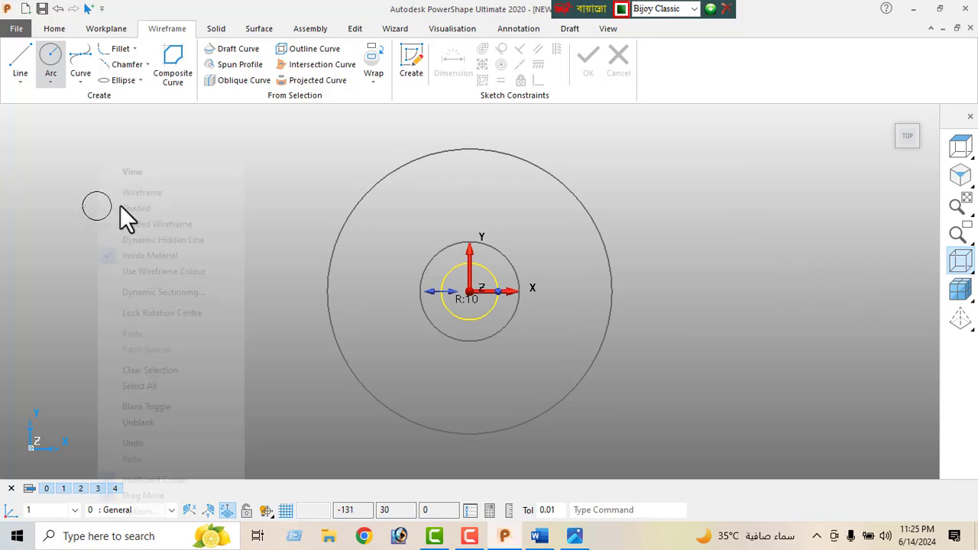
left_click(136, 180)
mouse_move(290, 293)
middle_mouse_down()
mouse_move(692, 268)
mouse_move(775, 316)
middle_mouse_up()
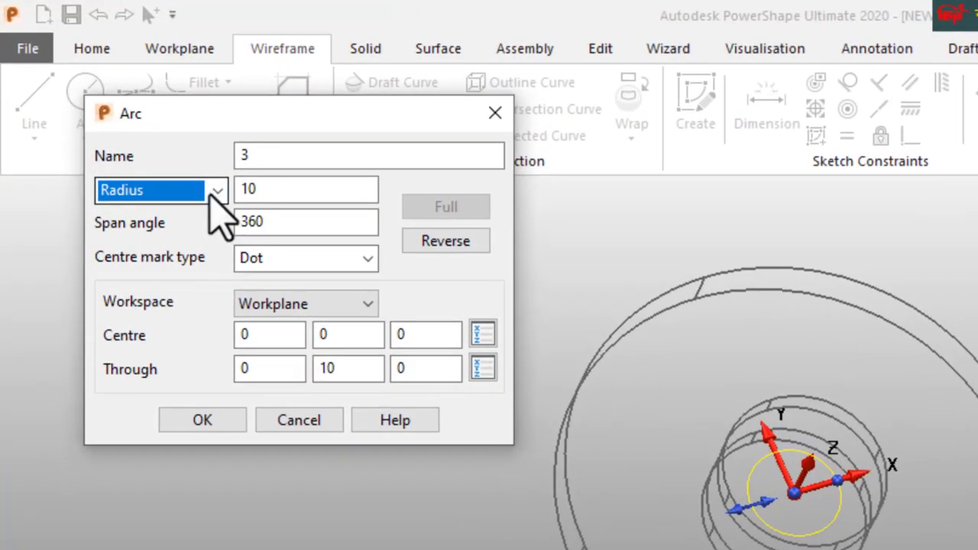
- Set the new origin-centred circle to diameter 52 and view it from the top
left_click(123, 112)
left_click(191, 237)
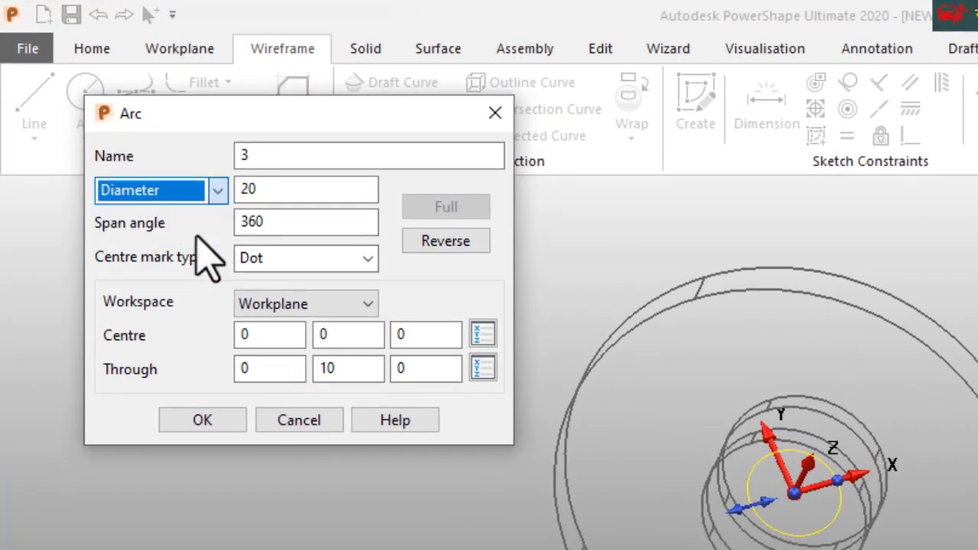
double_click(280, 192)
type("5")
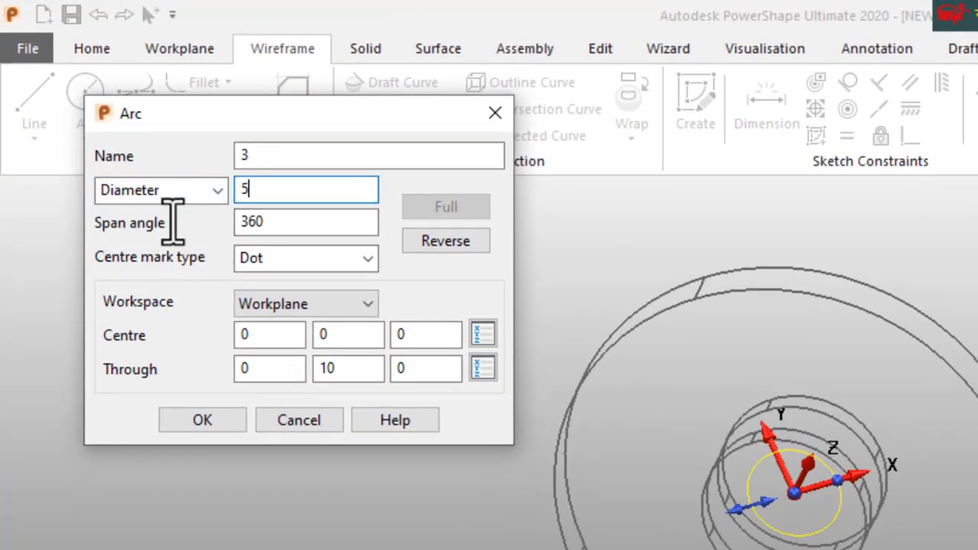
type("2")
key("Return")
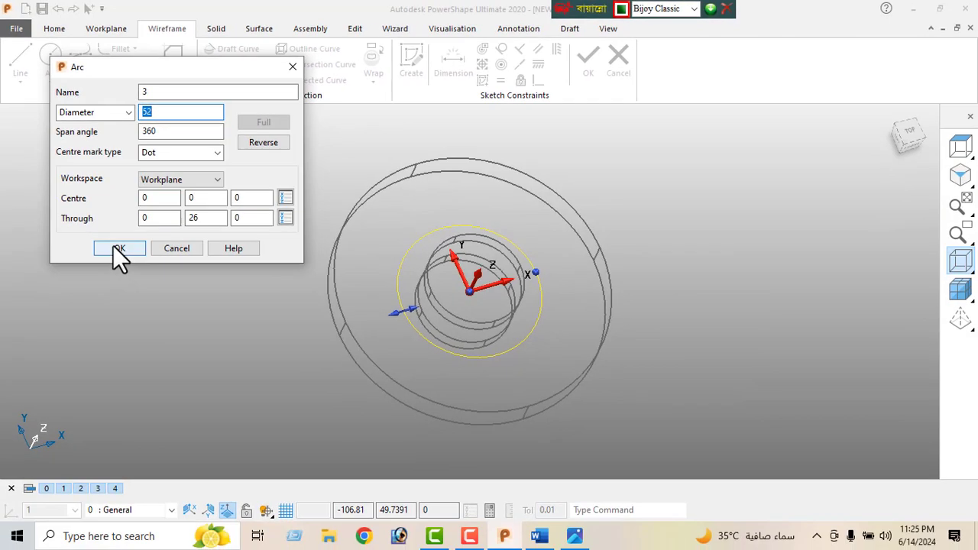
left_click(116, 248)
middle_click_drag(421, 305, 367, 375)
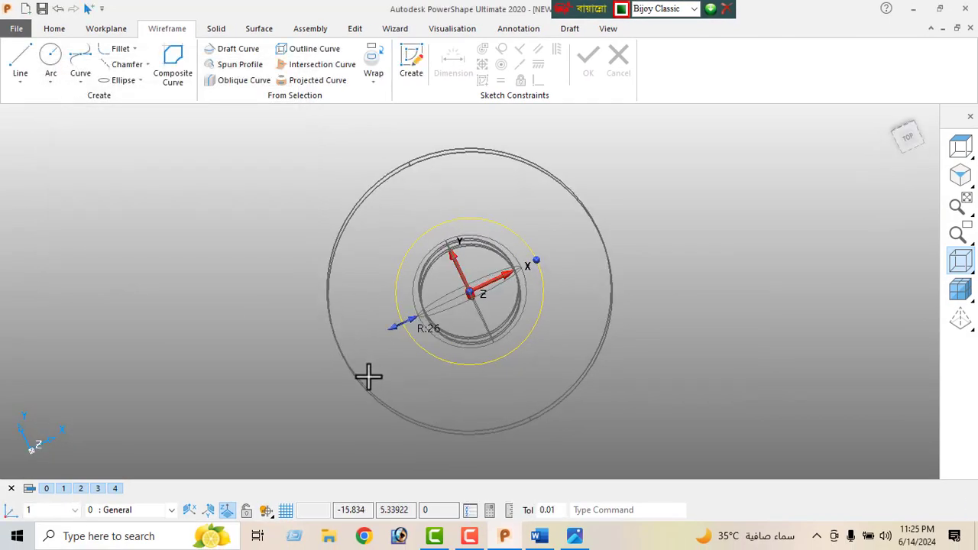
left_click(907, 139)
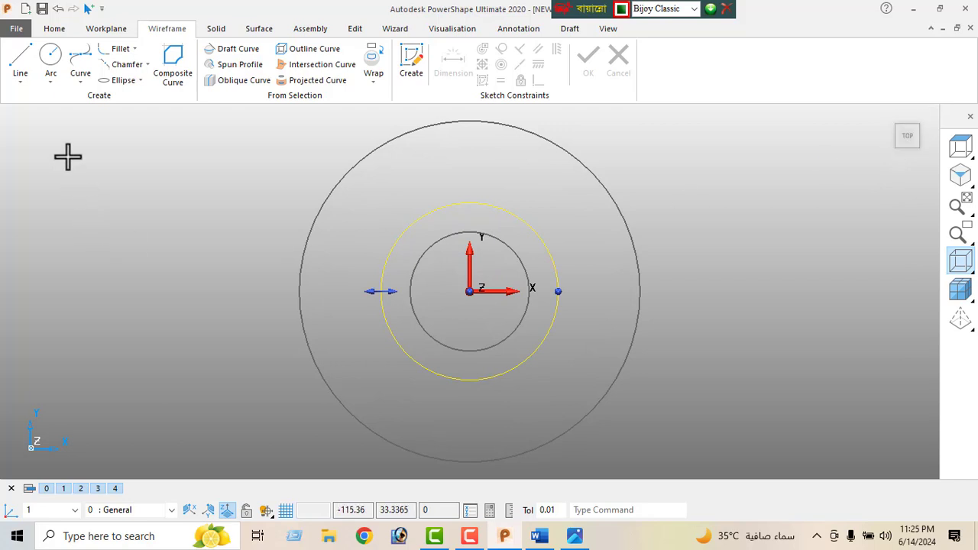
- Draw a vertical radial line from the origin out to the outer circle
left_click(20, 61)
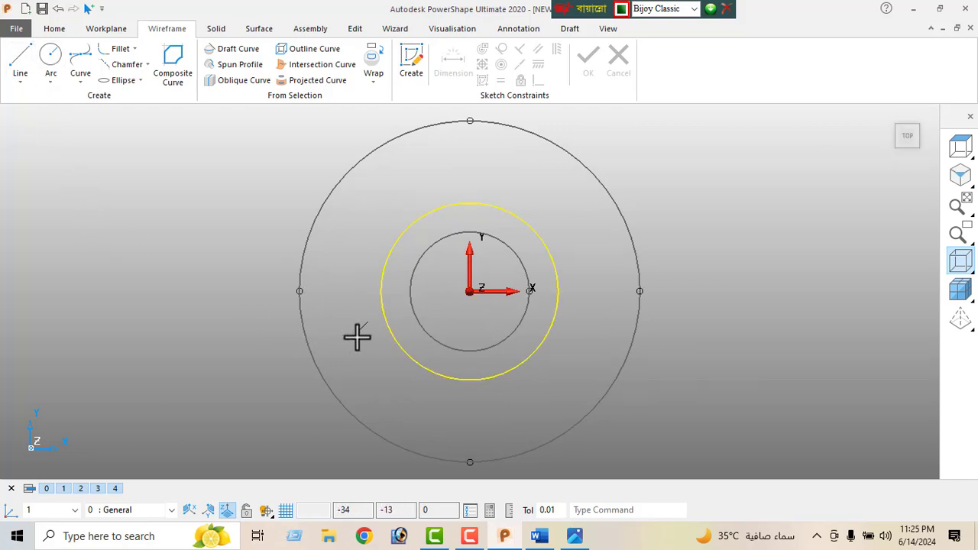
left_click(411, 339)
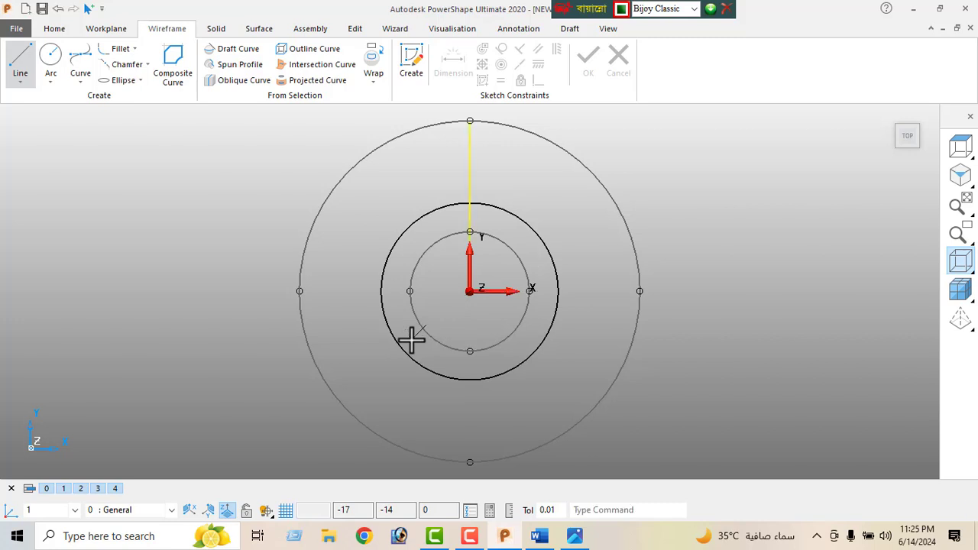
left_click(470, 350)
right_click(89, 188)
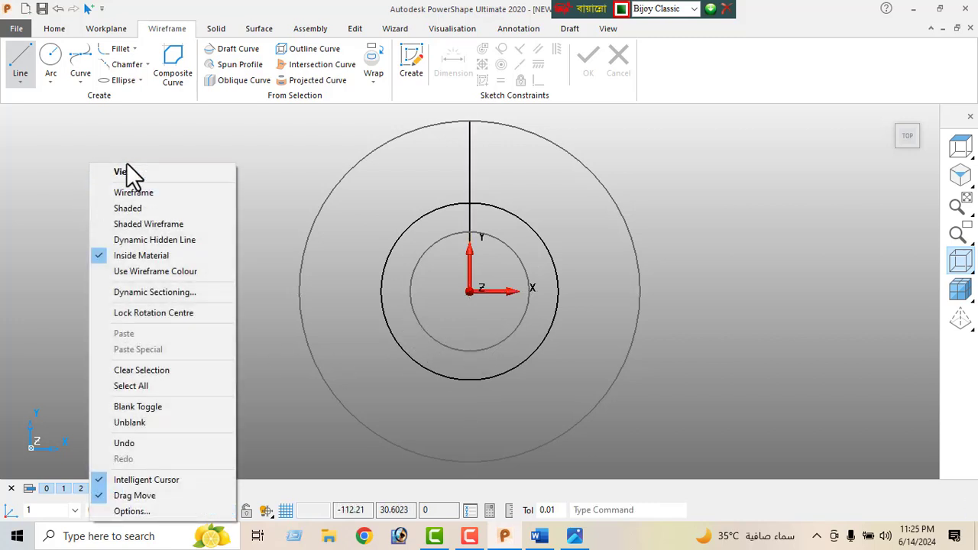
left_click(126, 173)
- Add a radius-5 circle where the line meets the Ø52 circle, at 0,26
left_click(49, 57)
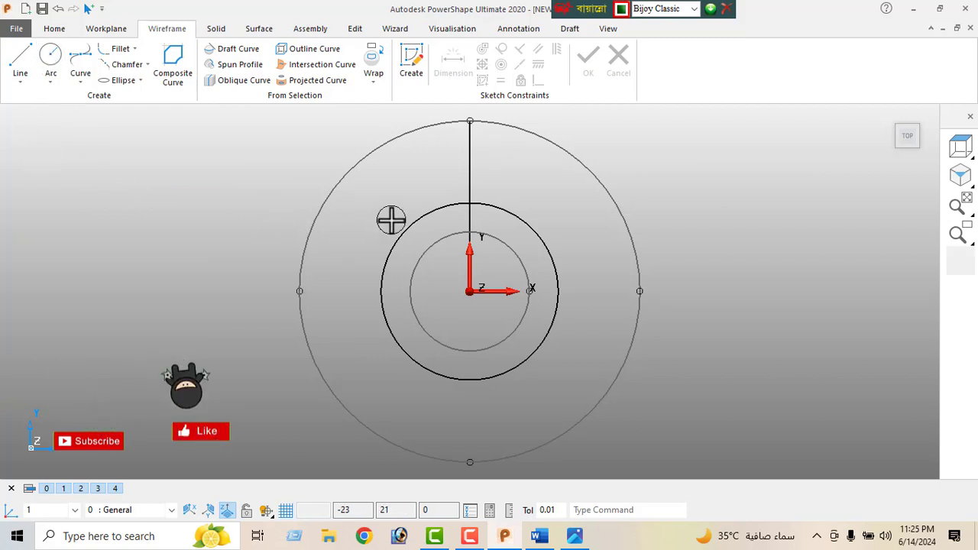
left_click(468, 204)
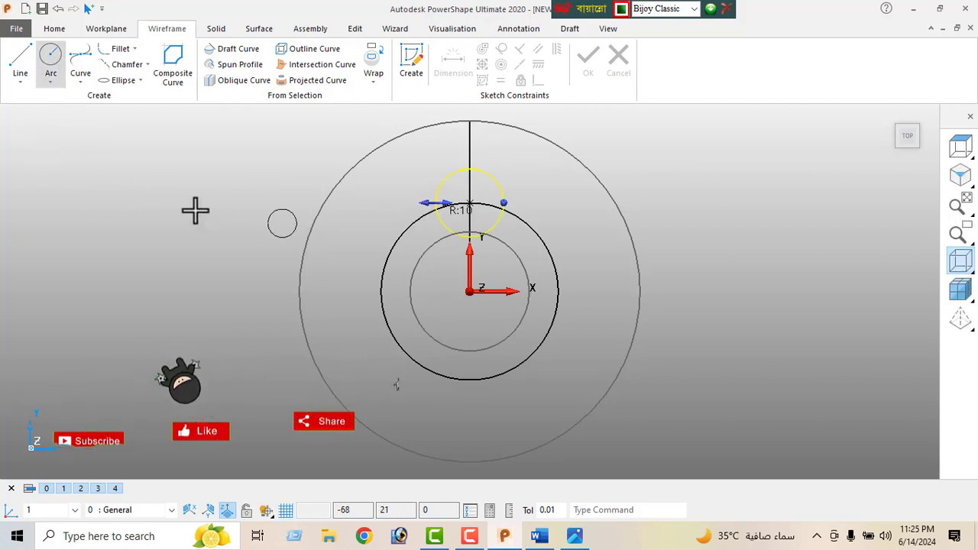
right_click(115, 160)
left_click(157, 170)
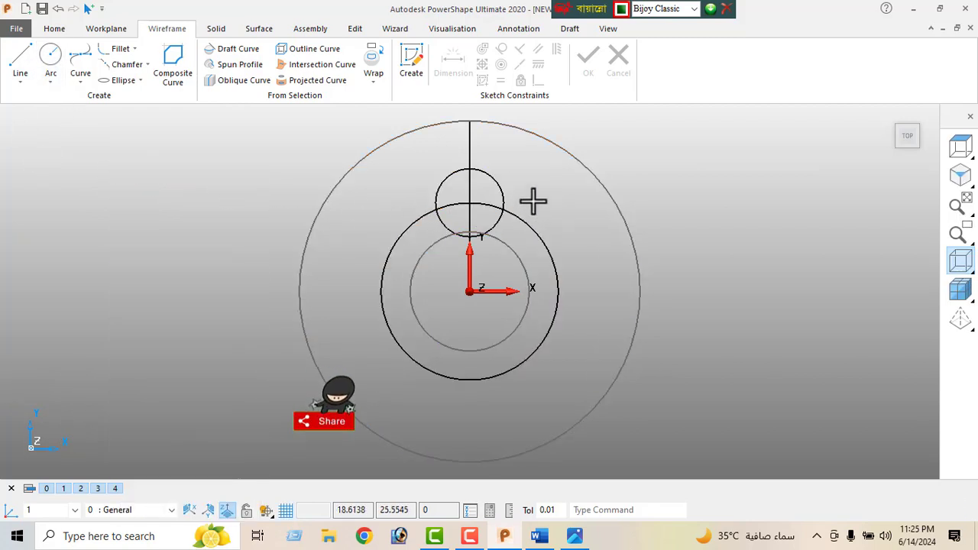
left_click(491, 177)
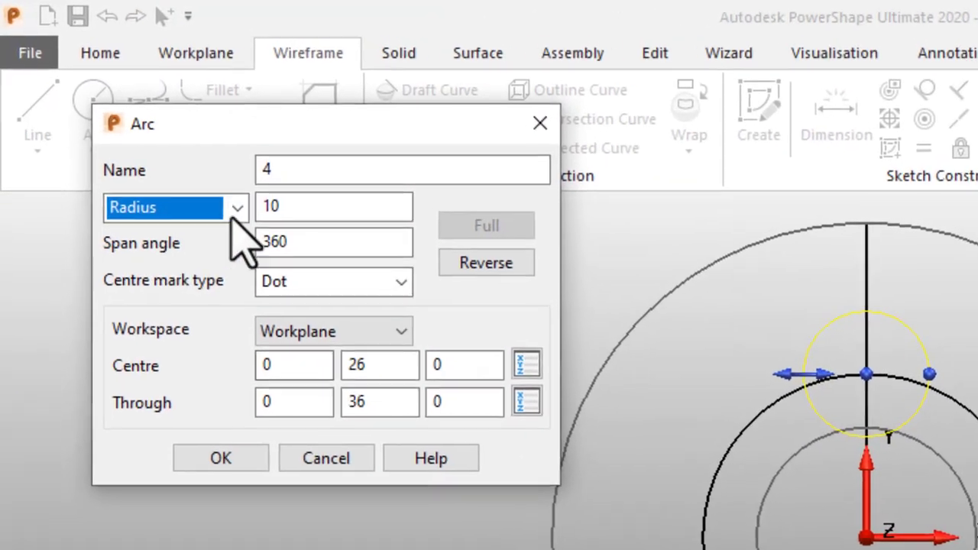
double_click(140, 111)
type("5")
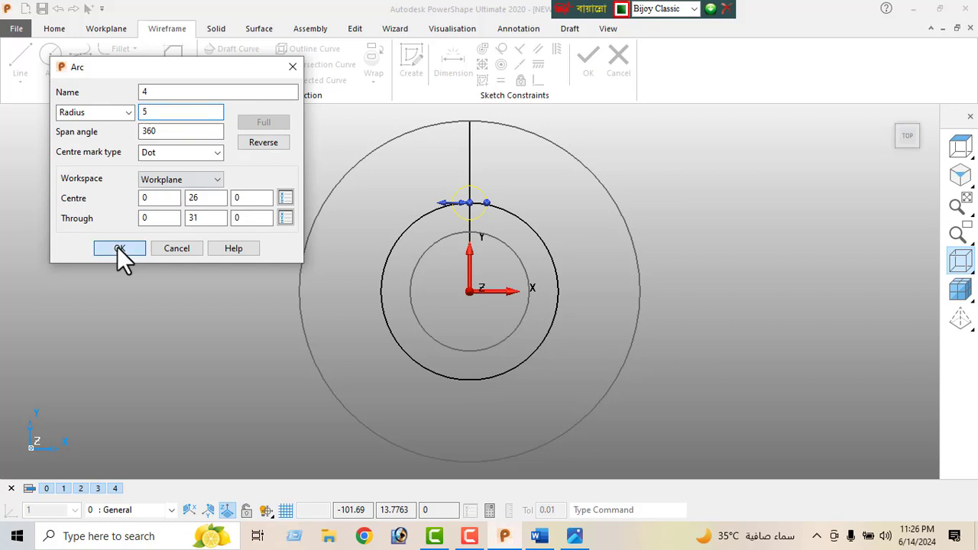
left_click(117, 247)
- Draw a horizontal line from the small circle's centre out to the right
left_click(18, 70)
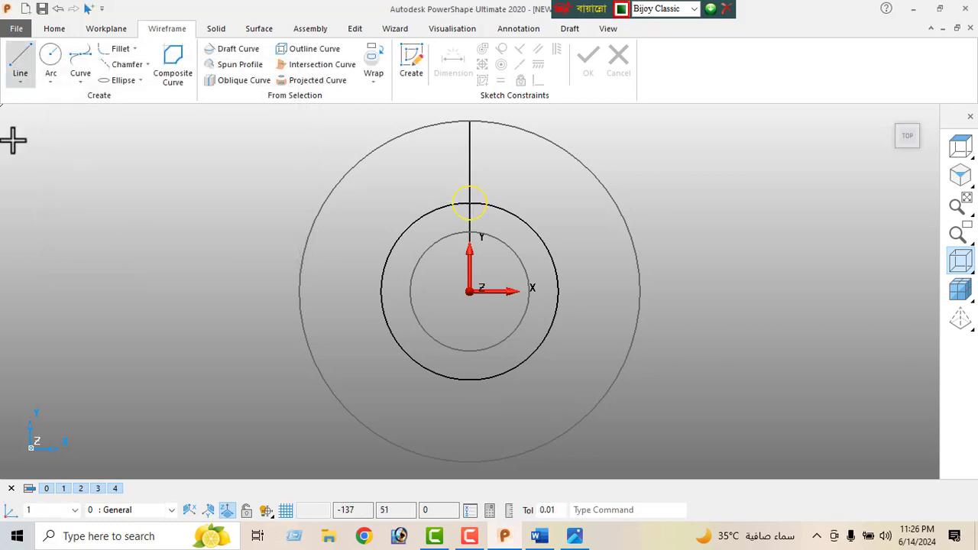
left_click(469, 204)
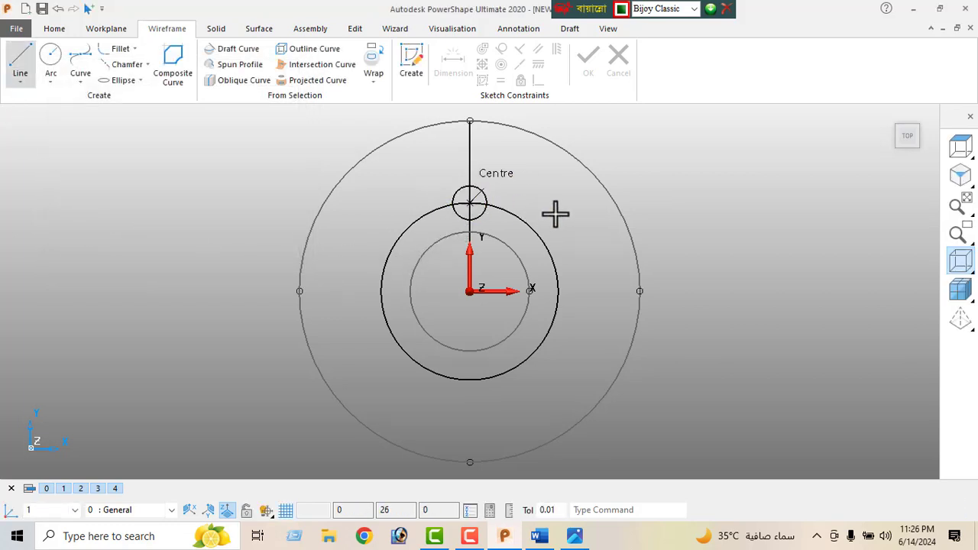
left_click(699, 200)
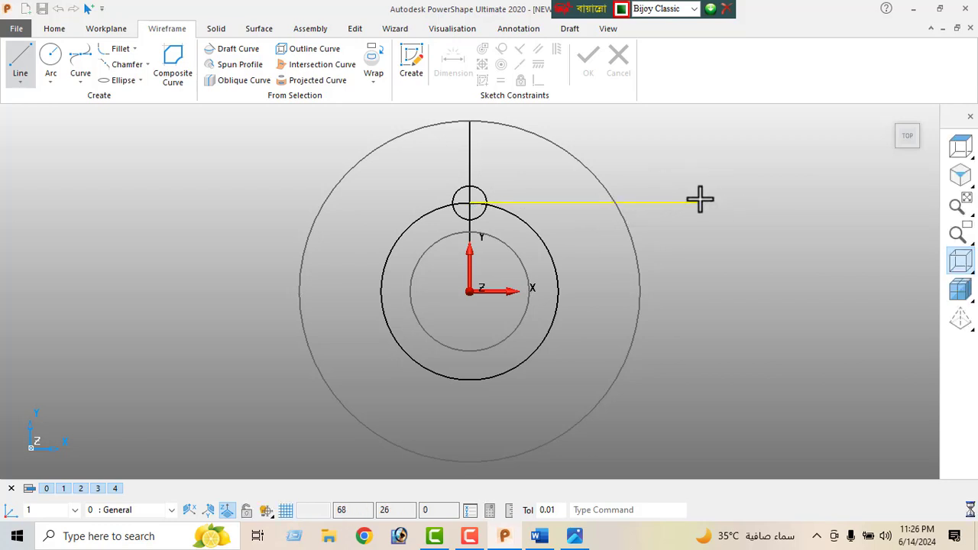
right_click(160, 187)
key("Escape")
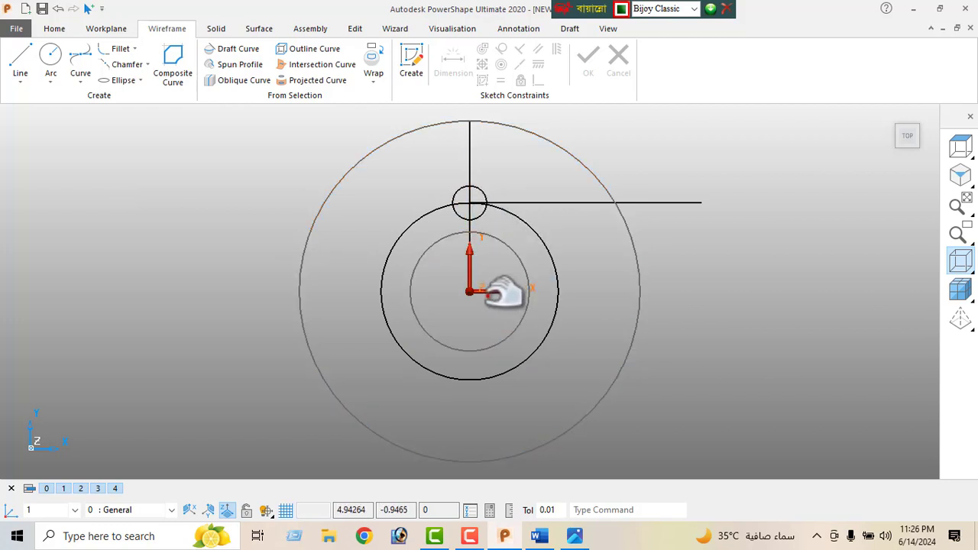
scroll(480, 206, "up", 1)
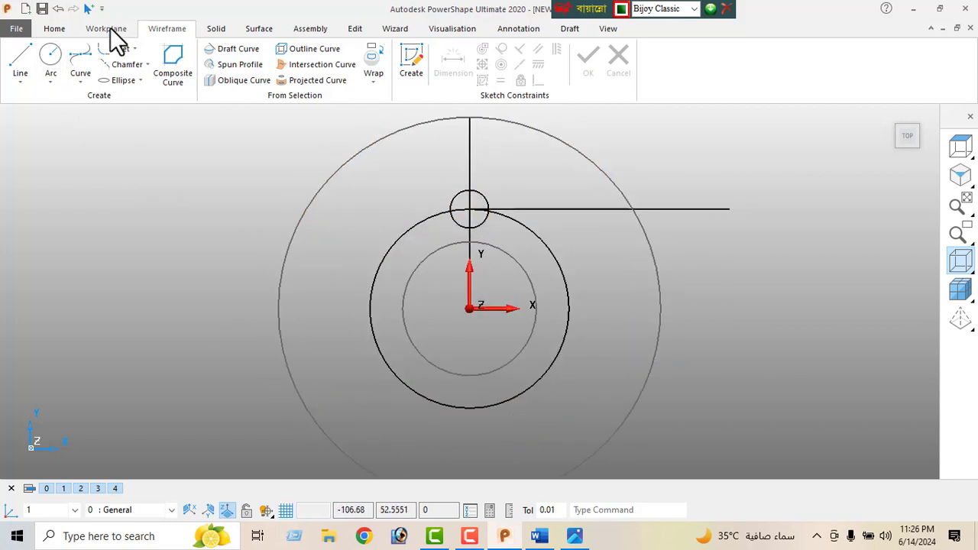
- Create a new workplane at the small circle's centre
left_click(107, 29)
left_click(19, 74)
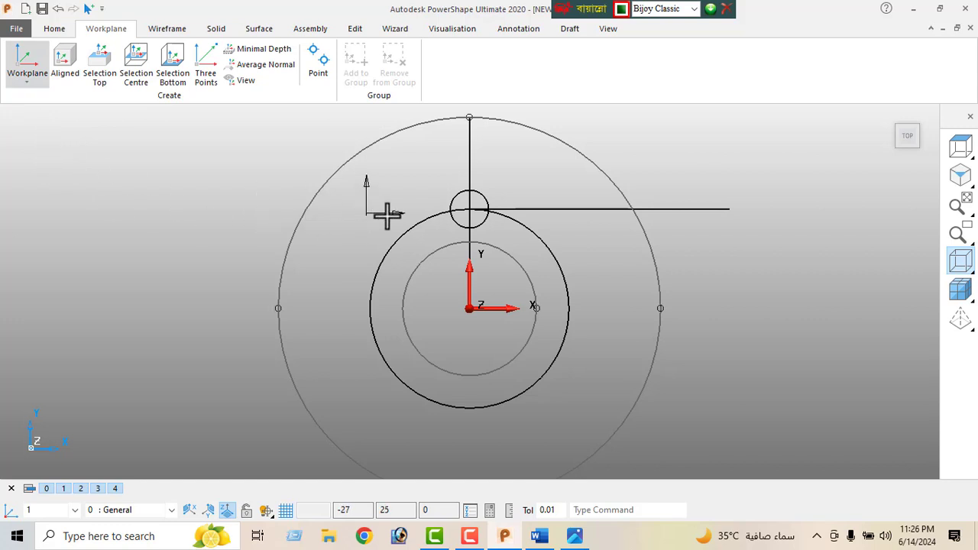
left_click(469, 209)
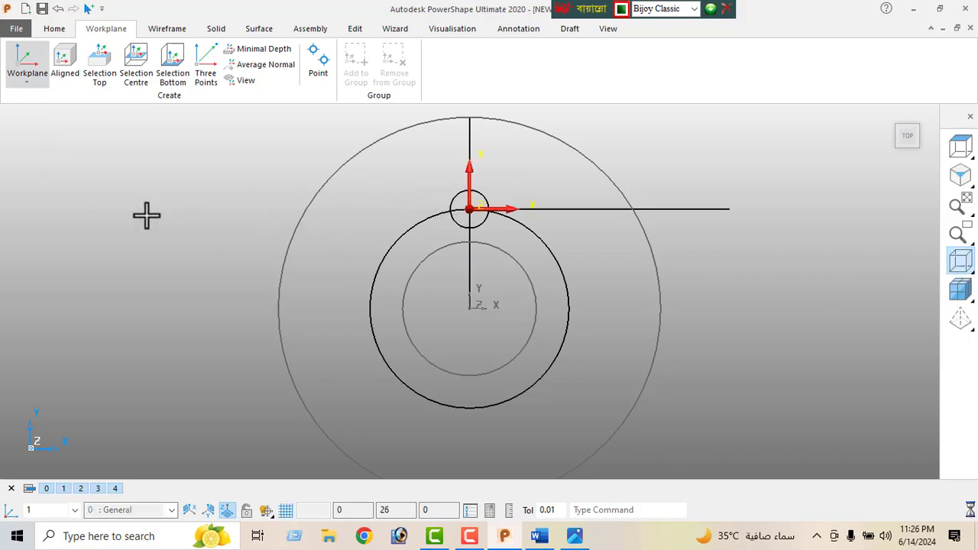
right_click(104, 194)
left_click(153, 171)
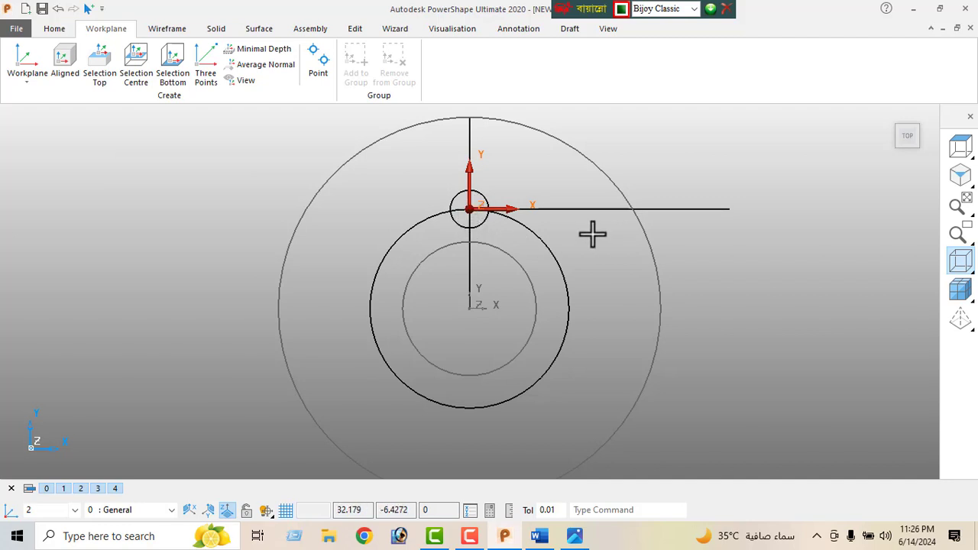
- Rotate a copy of the horizontal line 45° about the new workplane
left_click(693, 209)
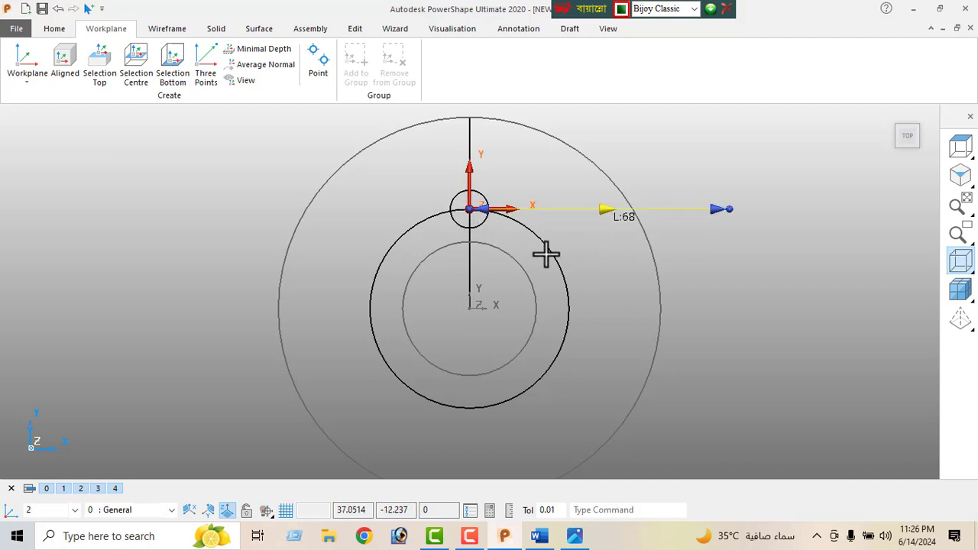
left_click(356, 31)
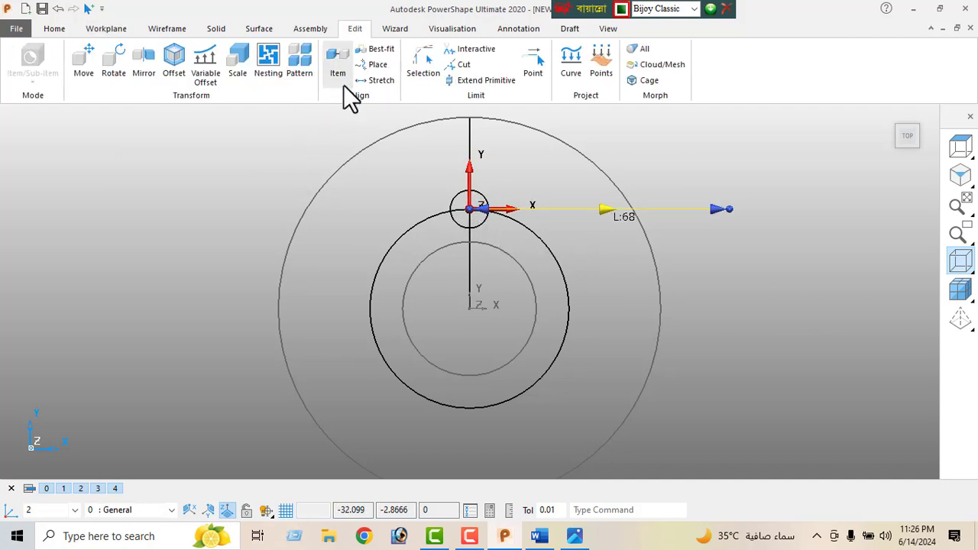
left_click(112, 55)
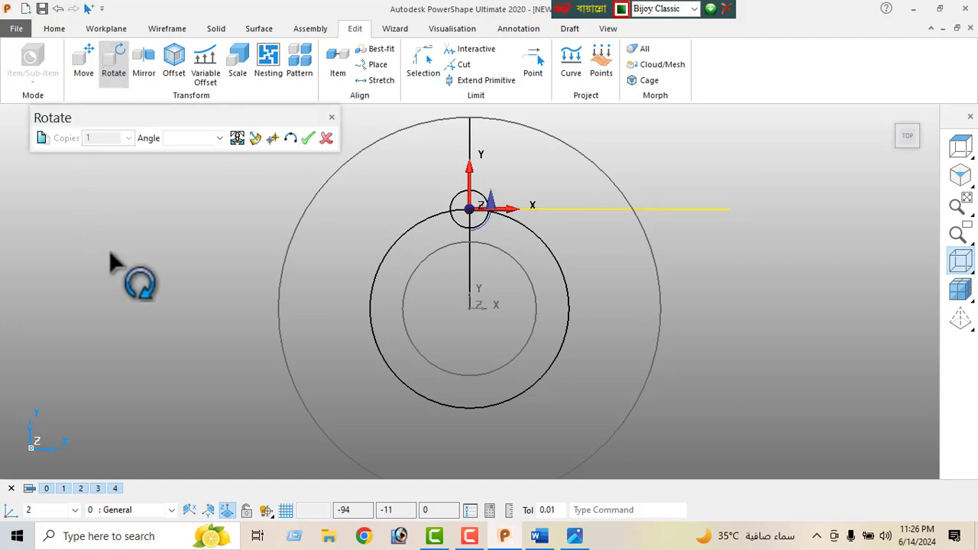
left_click(42, 137)
left_click(183, 136)
type("45")
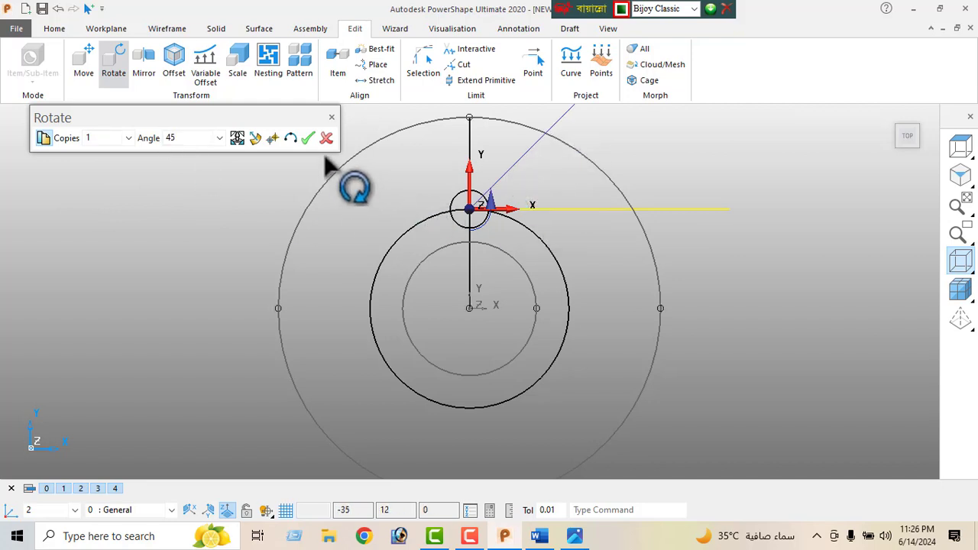
left_click(308, 140)
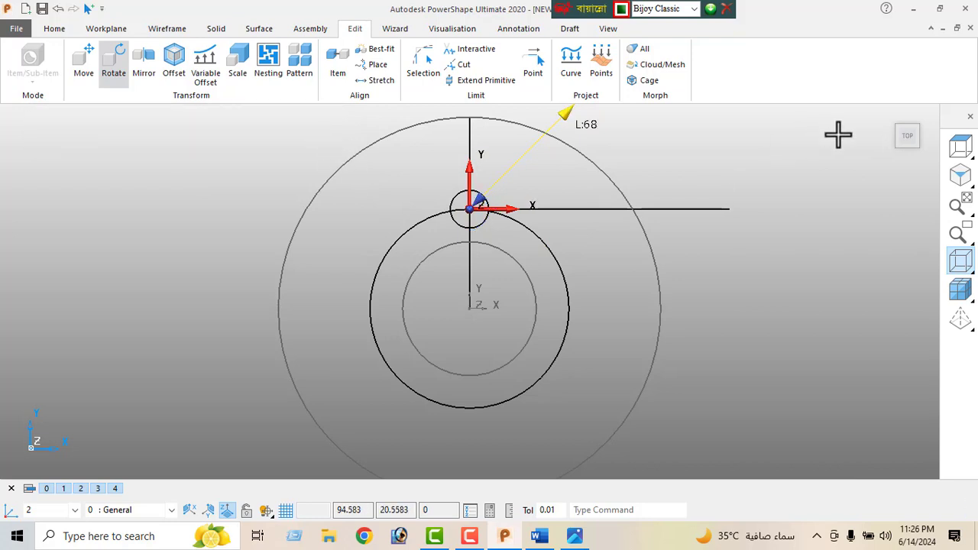
left_click(909, 134)
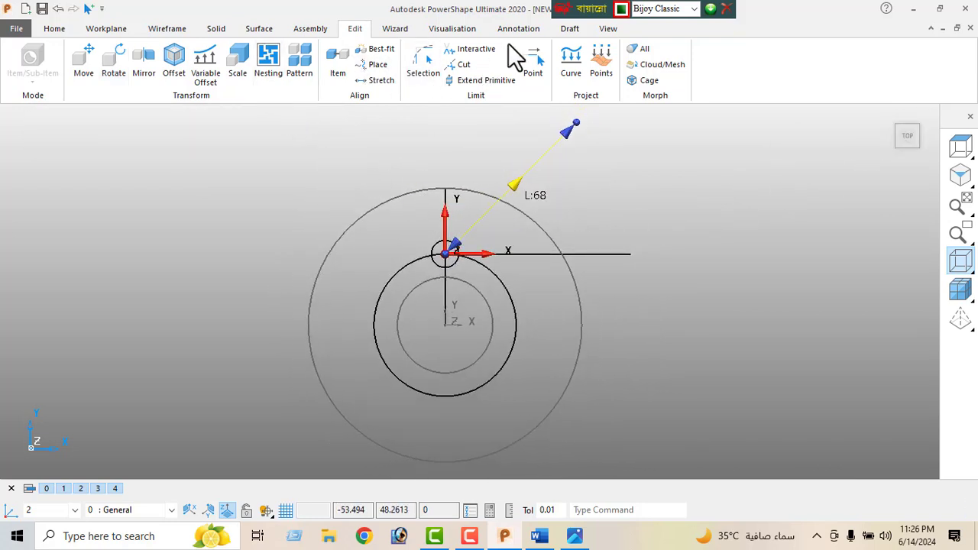
- Add a 45.00° angle dimension between the horizontal and rotated lines, then close the reference image
left_click(514, 31)
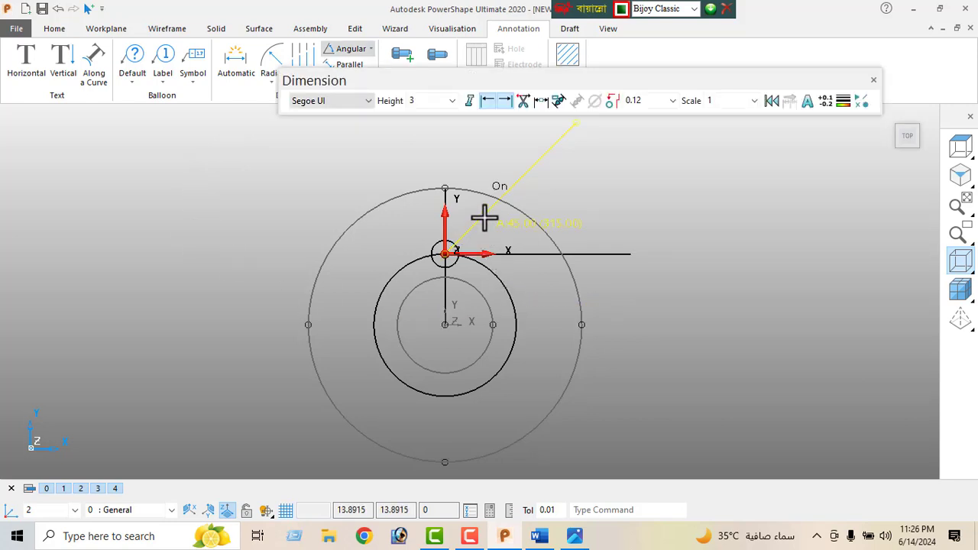
left_click(502, 253)
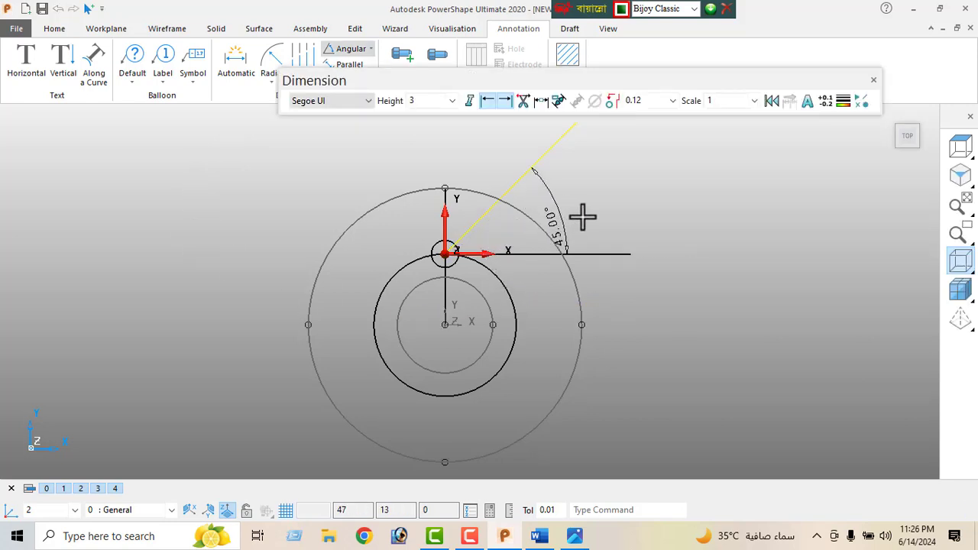
left_click(606, 224)
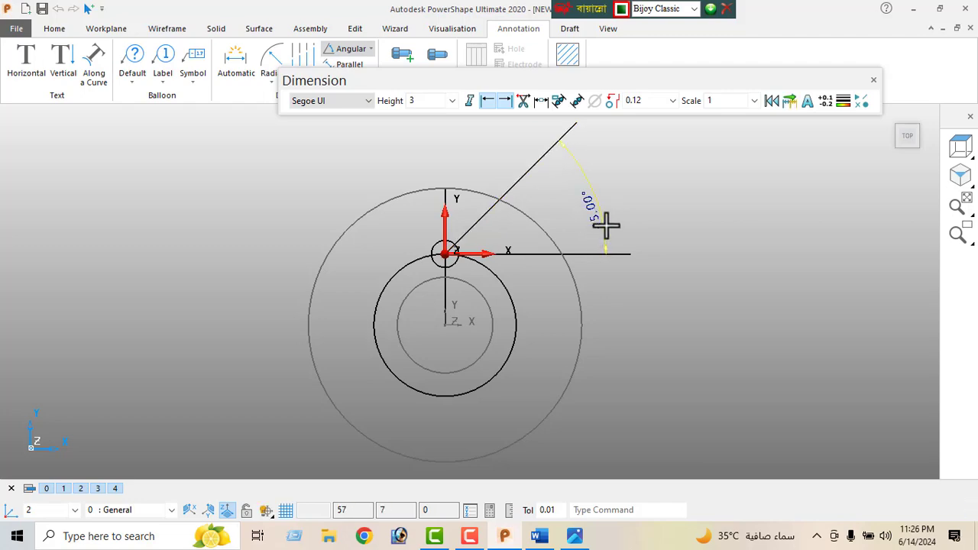
left_click(79, 175)
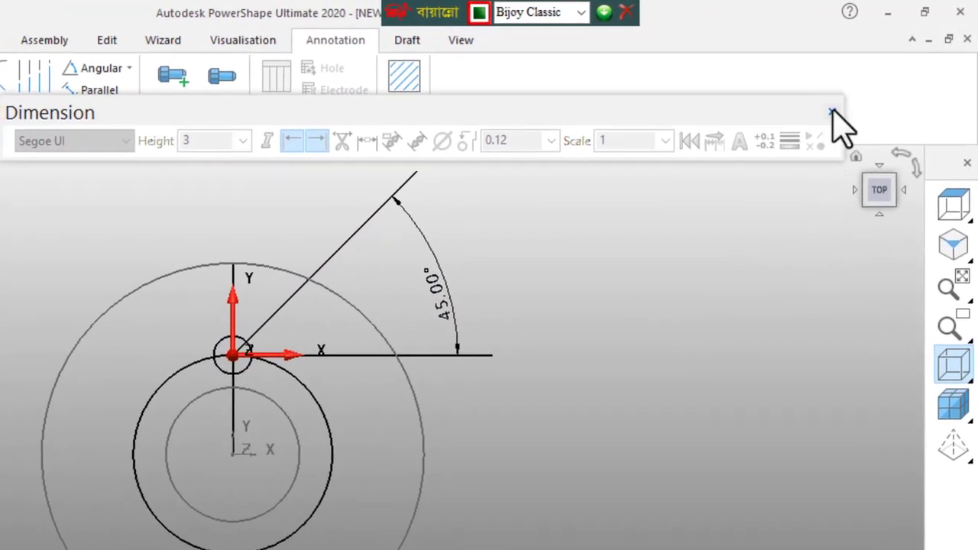
left_click(831, 112)
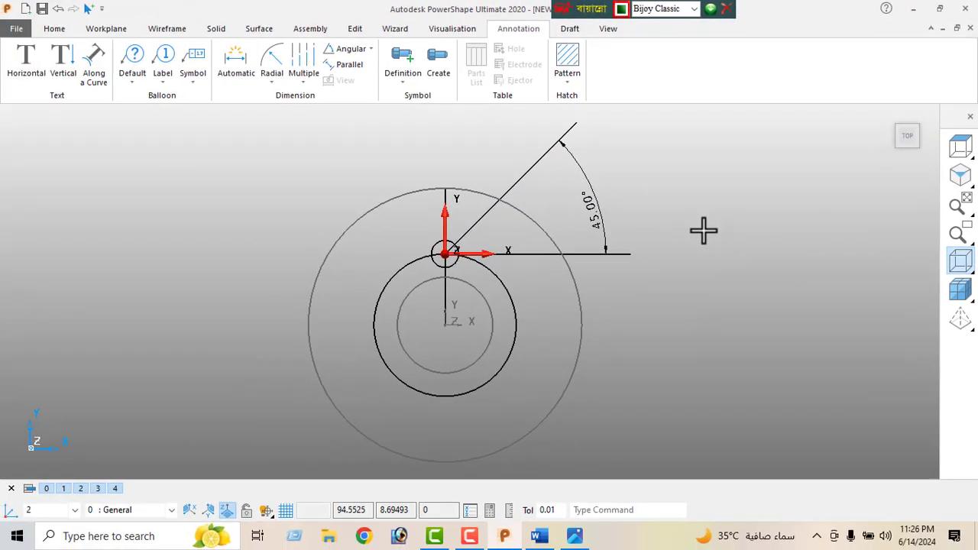
left_click(569, 441)
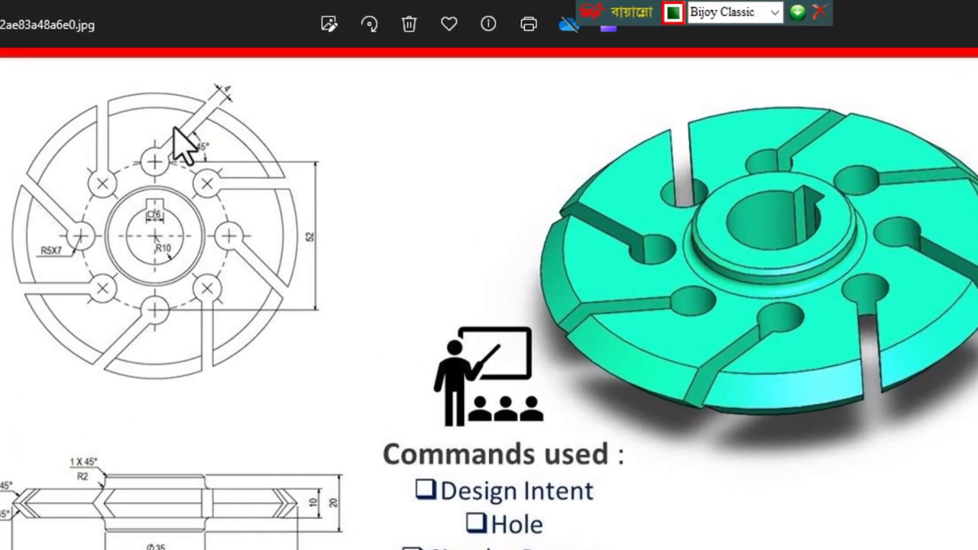
left_click(901, 8)
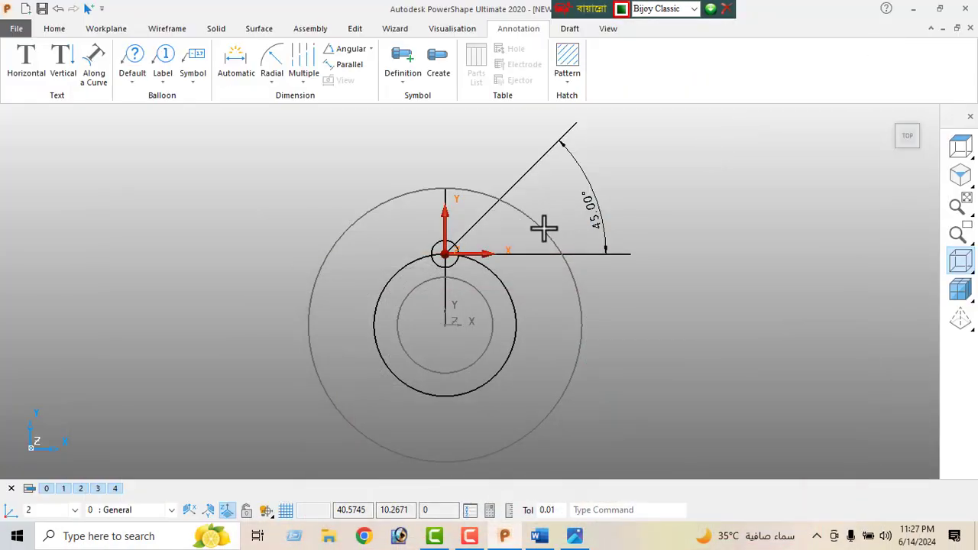
- Offset a parallel copy of the 45° line by the slot width
left_click(519, 176)
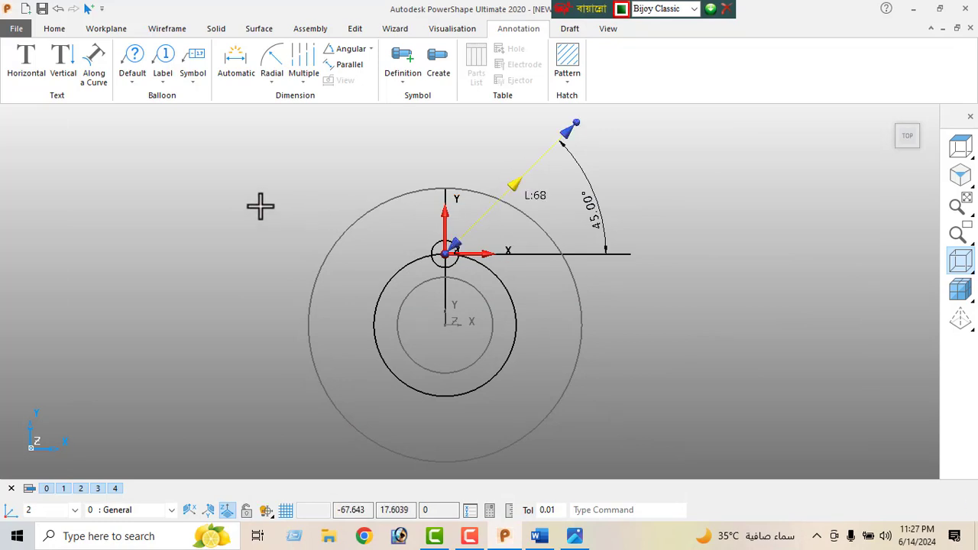
left_click(354, 29)
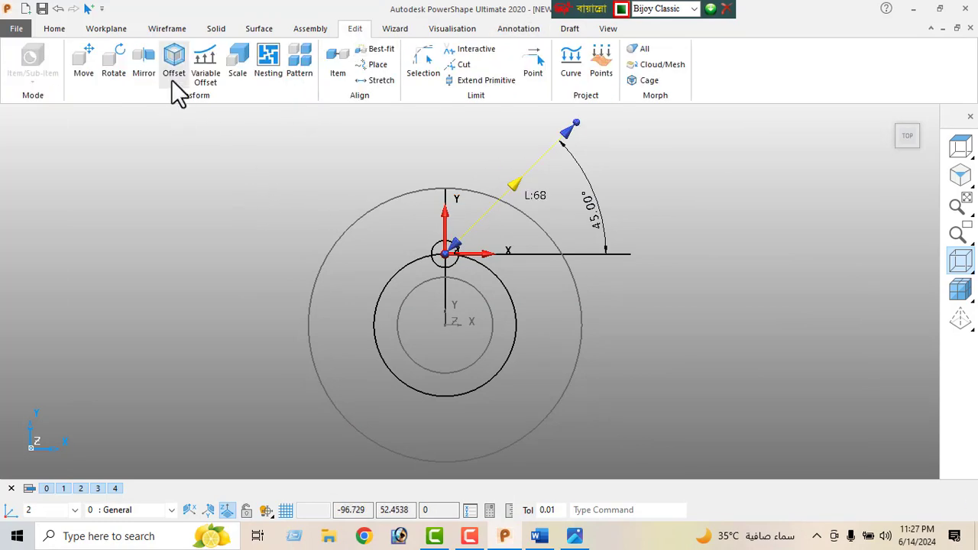
left_click(173, 65)
left_click(194, 140)
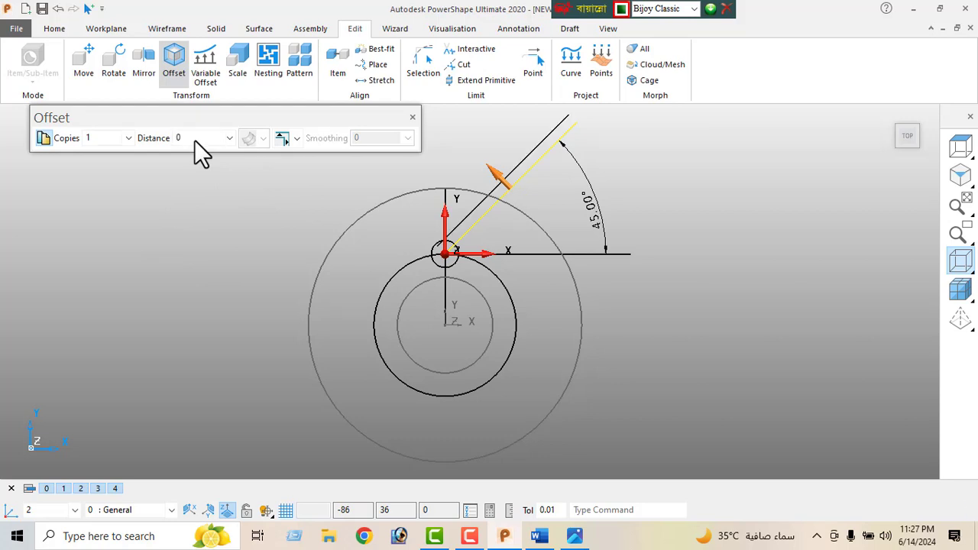
left_click(413, 117)
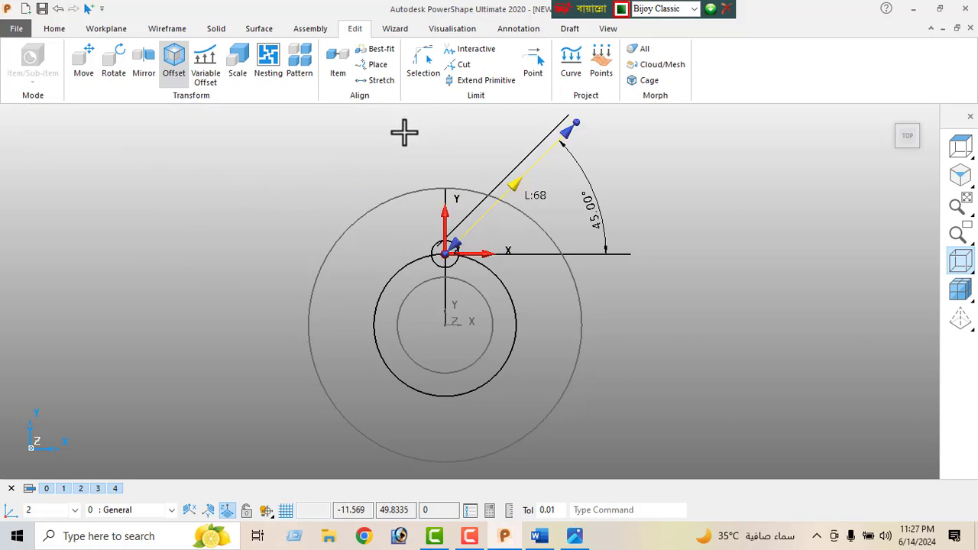
right_click(161, 166)
left_click(199, 173)
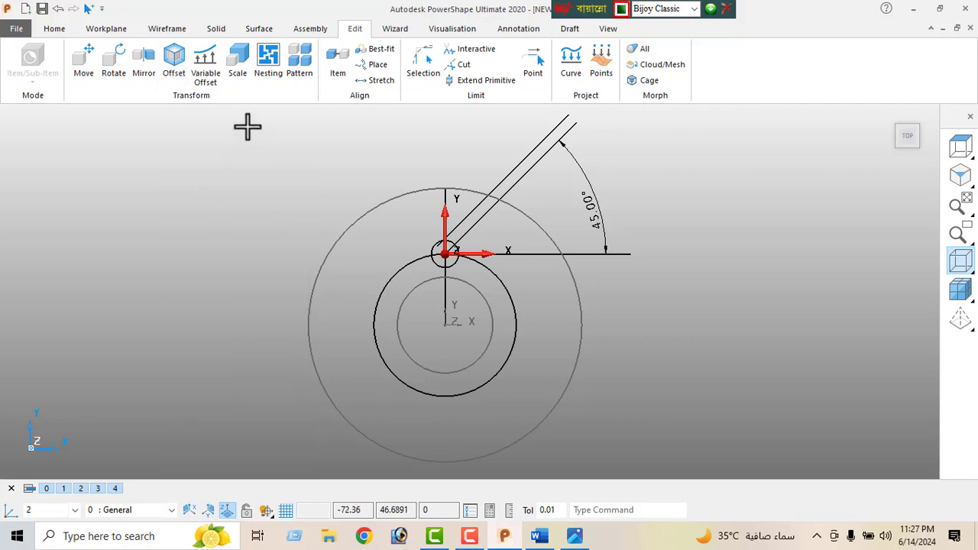
- Draw a short line across the two parallel slot lines near the top
left_click(166, 28)
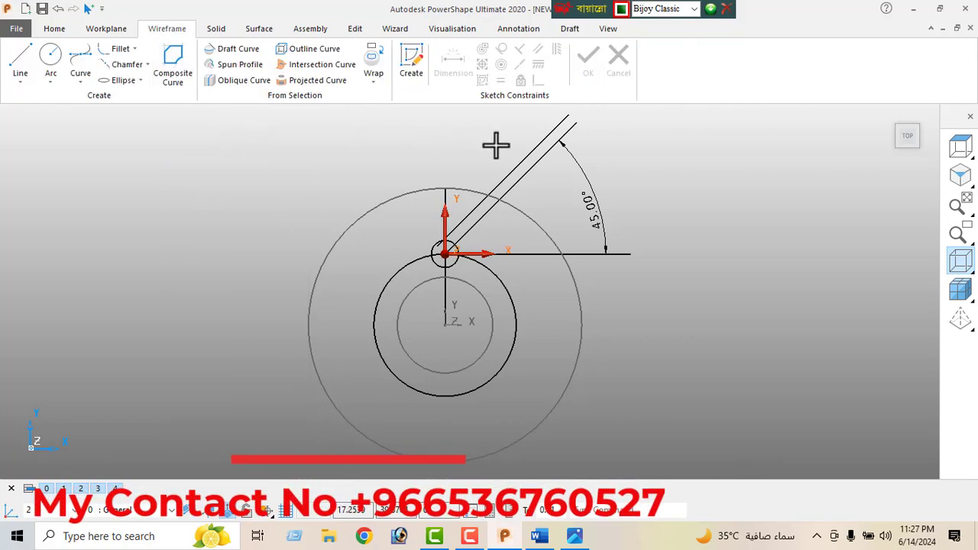
left_click(19, 77)
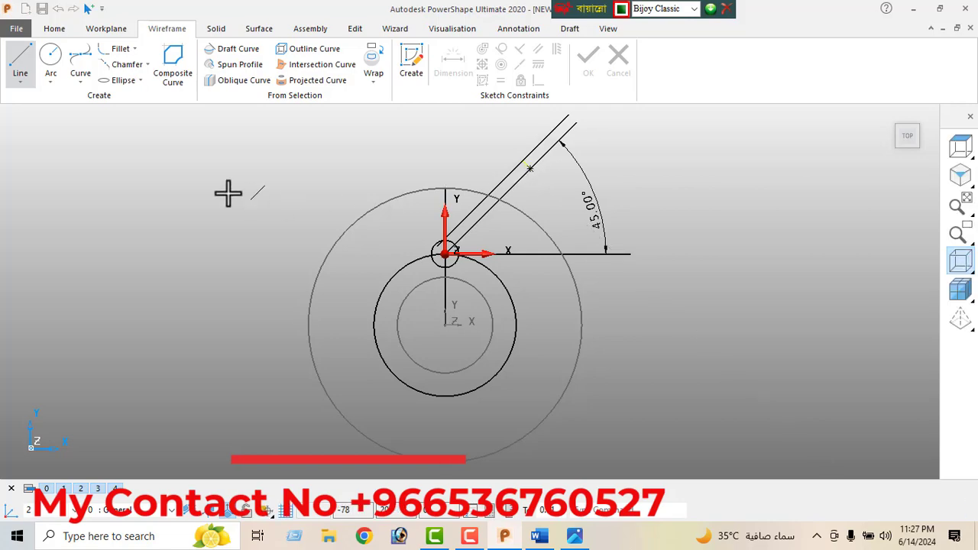
right_click(155, 161)
left_click(195, 120)
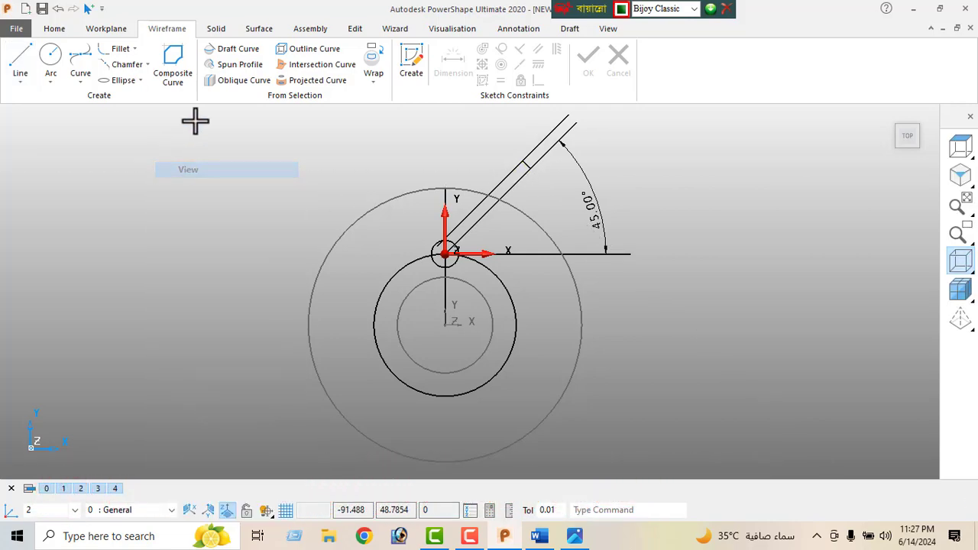
left_click(173, 60)
left_click(256, 129)
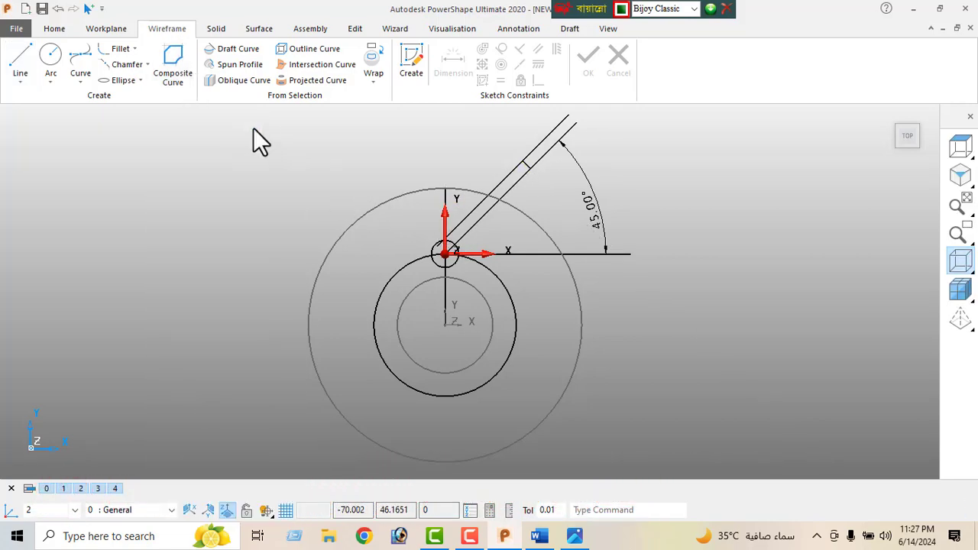
left_click(354, 28)
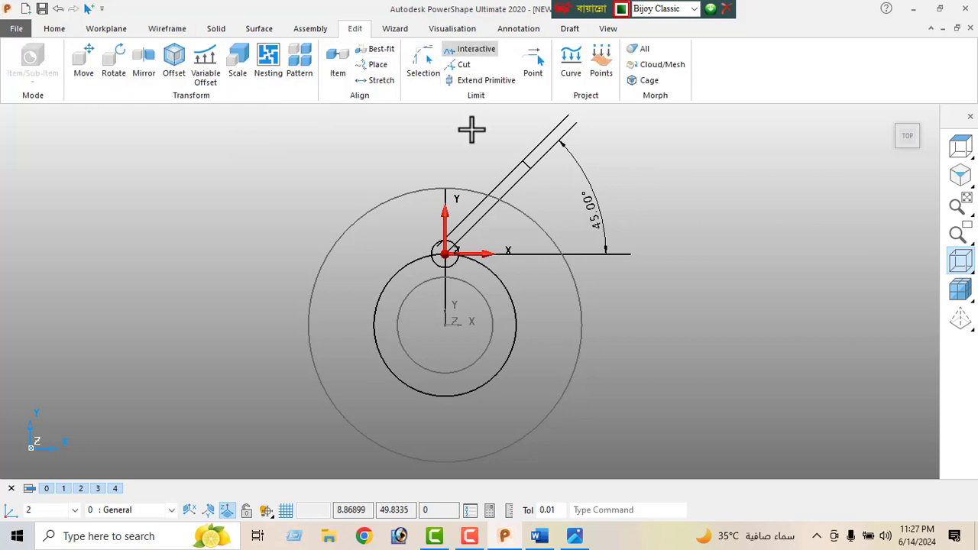
- Trim the small hole circle open where the slot meets it
scroll(451, 267, "up", 1)
scroll(437, 257, "up", 2)
scroll(434, 264, "up", 2)
scroll(434, 263, "up", 1)
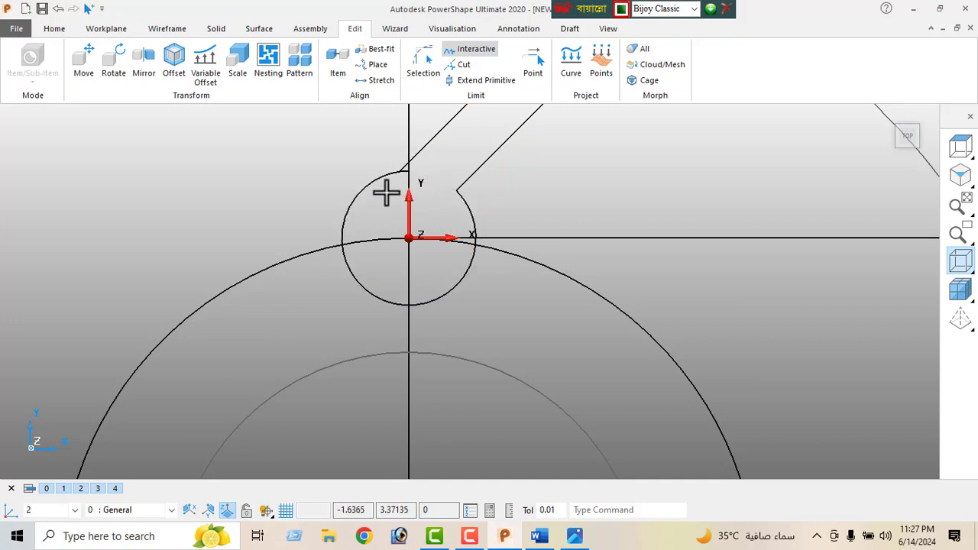
right_click(164, 158)
key("Escape")
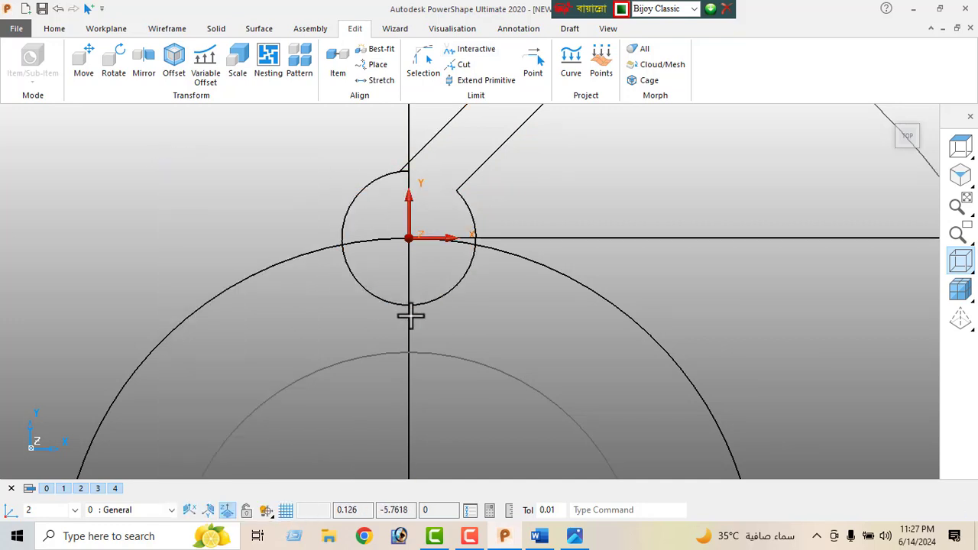
- Delete the vertical and horizontal construction lines and the R:26 construction circle
left_click(408, 352)
key("Delete")
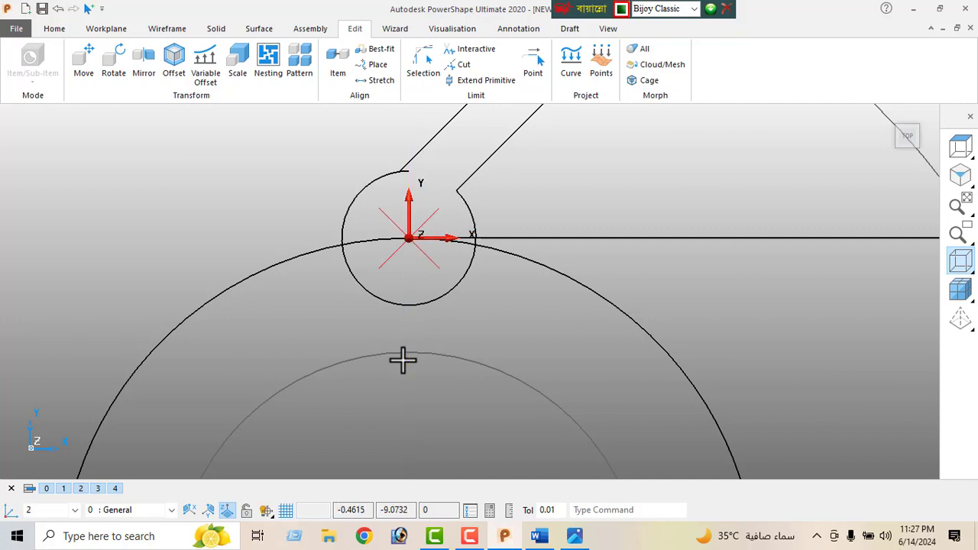
left_click(570, 238)
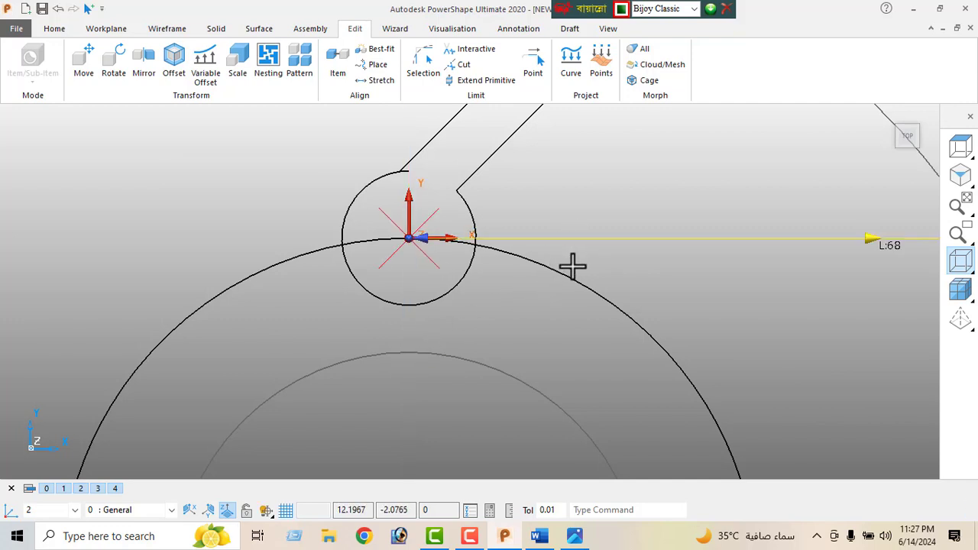
key("Delete")
scroll(565, 266, "down", 1)
scroll(546, 278, "down", 1)
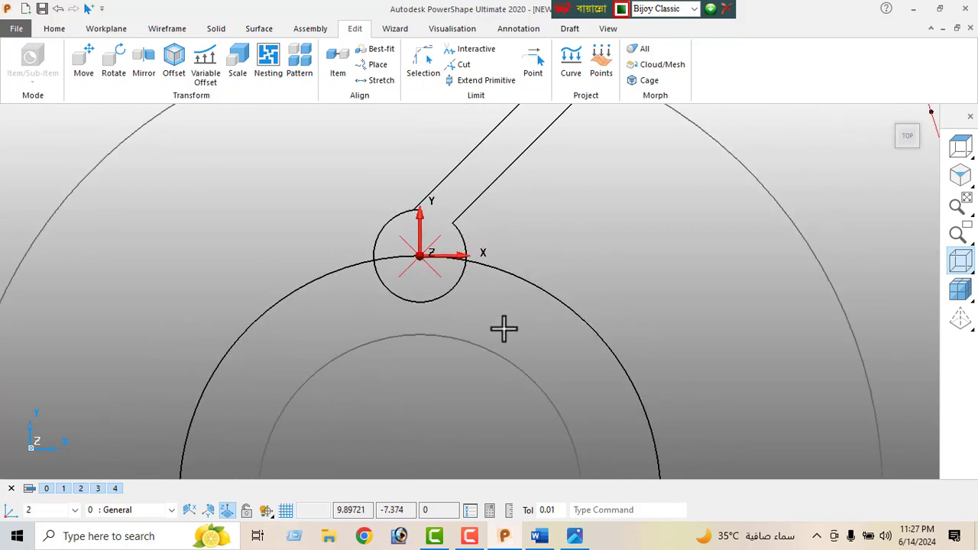
scroll(527, 321, "down", 1)
left_click(545, 312)
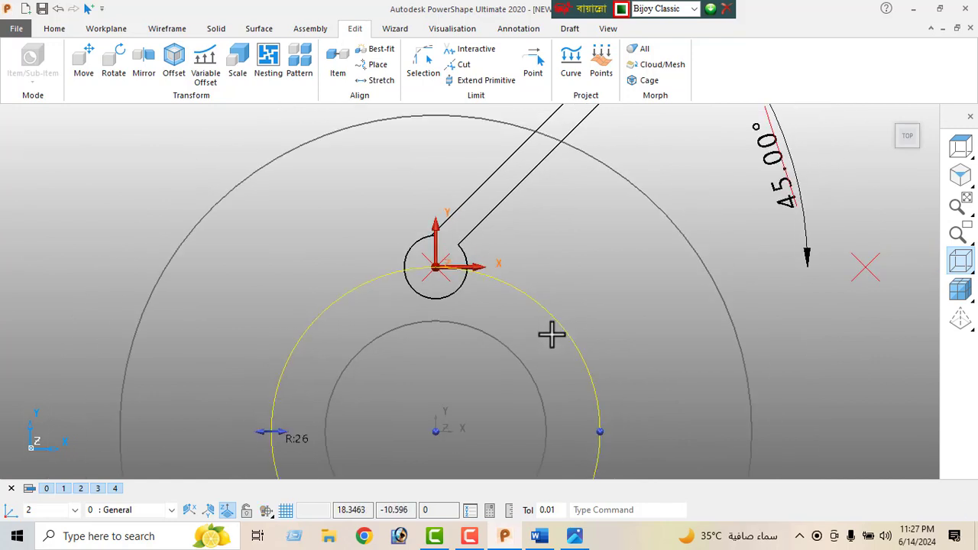
key("Delete")
scroll(474, 324, "down", 1)
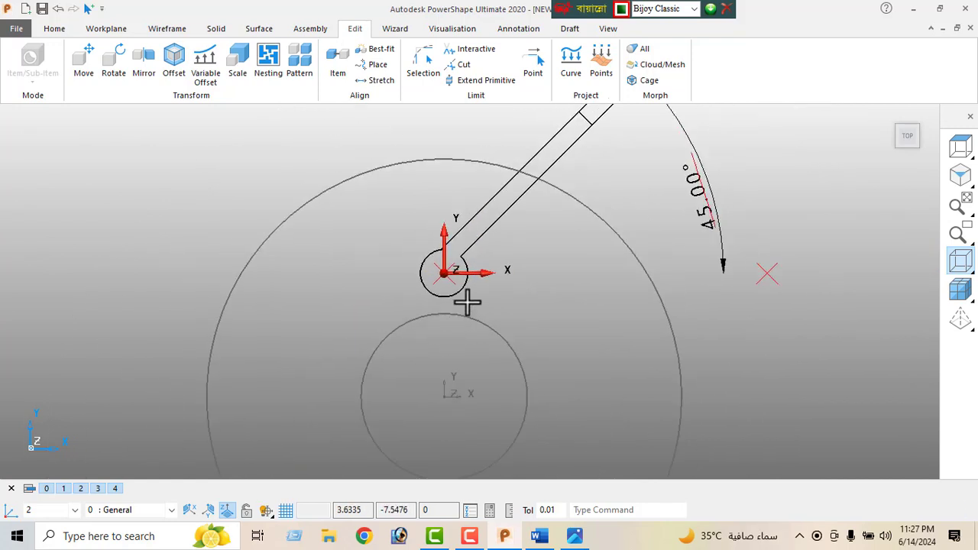
scroll(440, 249, "down", 1)
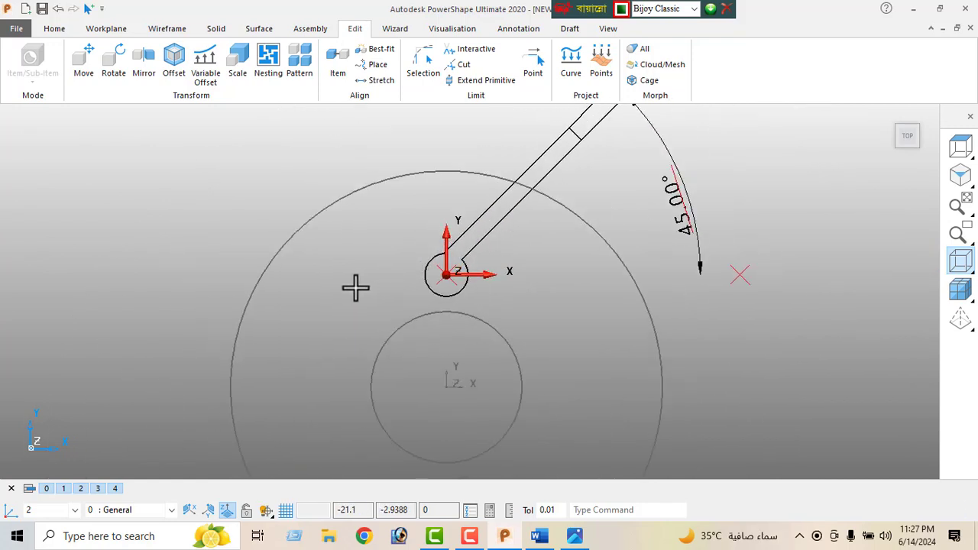
- Chain the two slot lines, cross line and opened hole arc into one closed composite curve
left_click(164, 29)
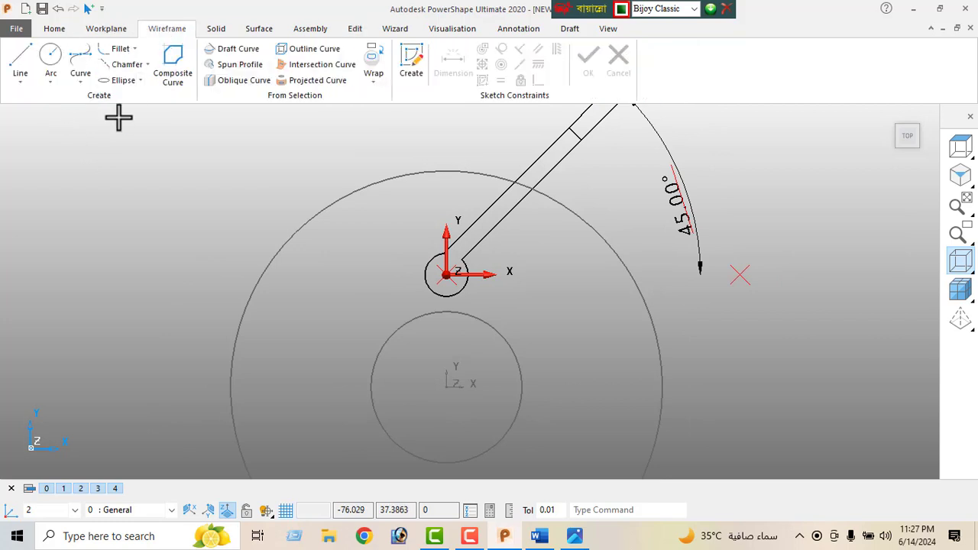
left_click(165, 66)
left_click(497, 221)
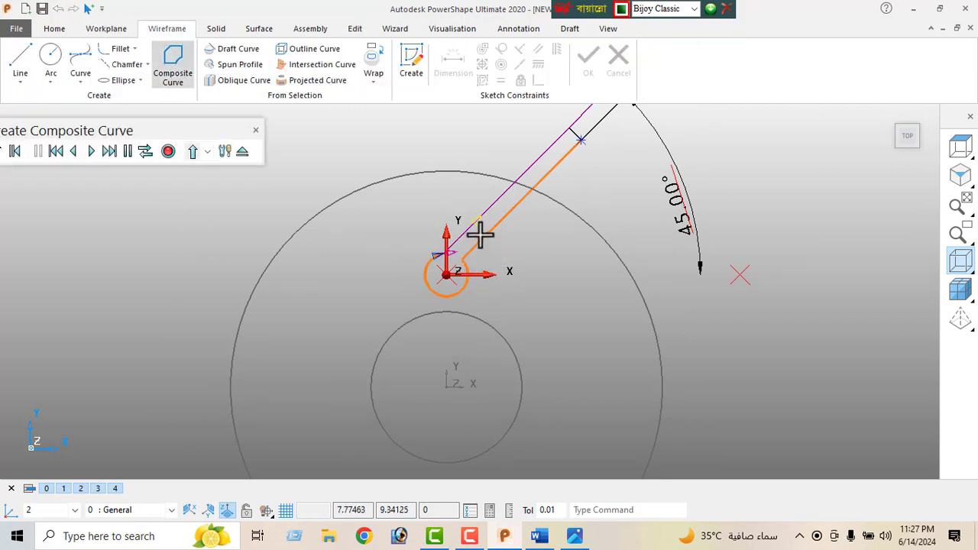
left_click(493, 213)
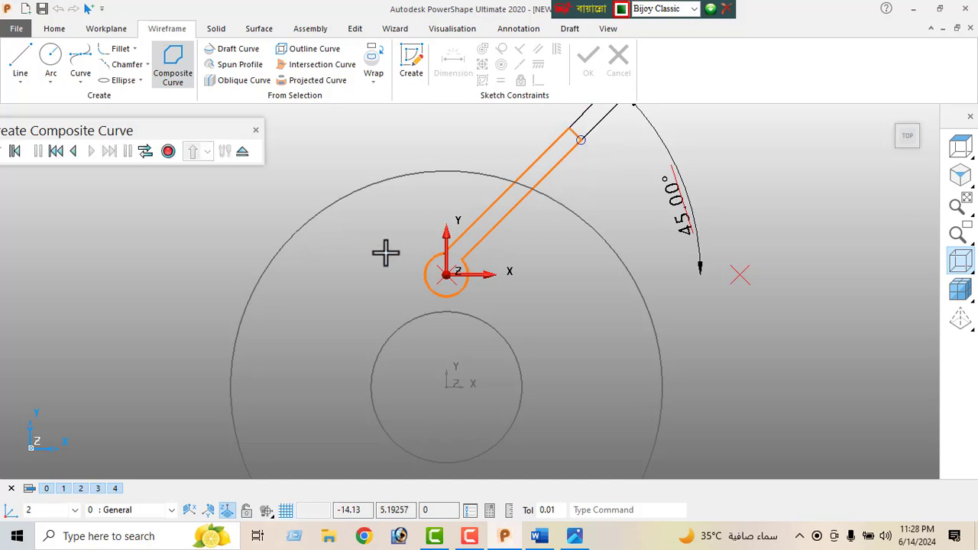
left_click(242, 151)
left_click(960, 183)
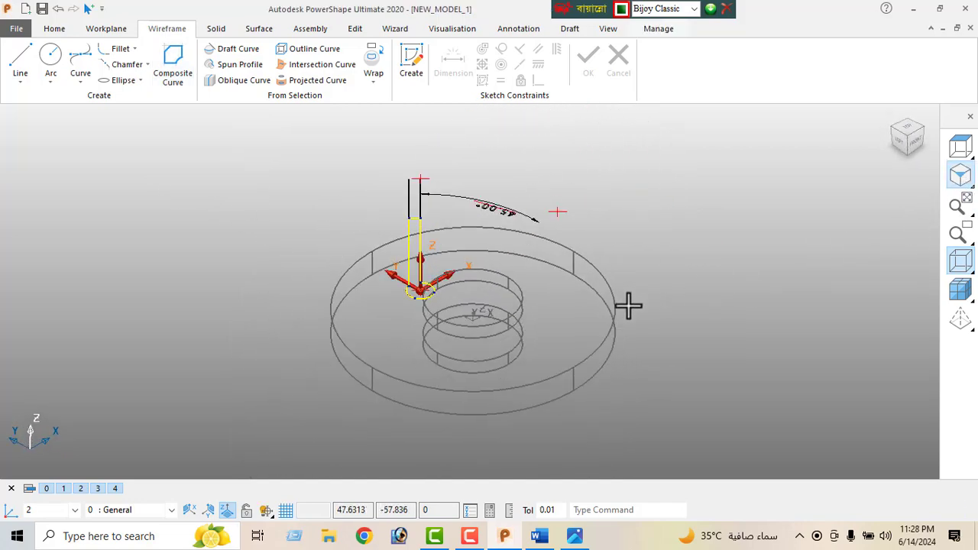
- Inspect the sketch shaded from several angles, then return to wireframe isometric view
left_click(953, 295)
middle_click_drag(524, 331, 399, 317)
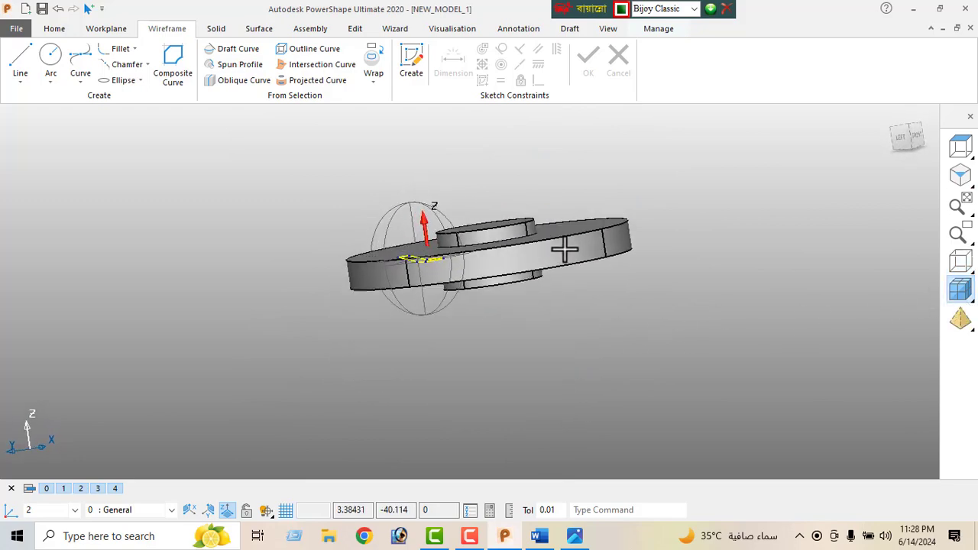
mouse_move(343, 234)
middle_mouse_down()
mouse_move(229, 333)
mouse_move(142, 283)
middle_mouse_up()
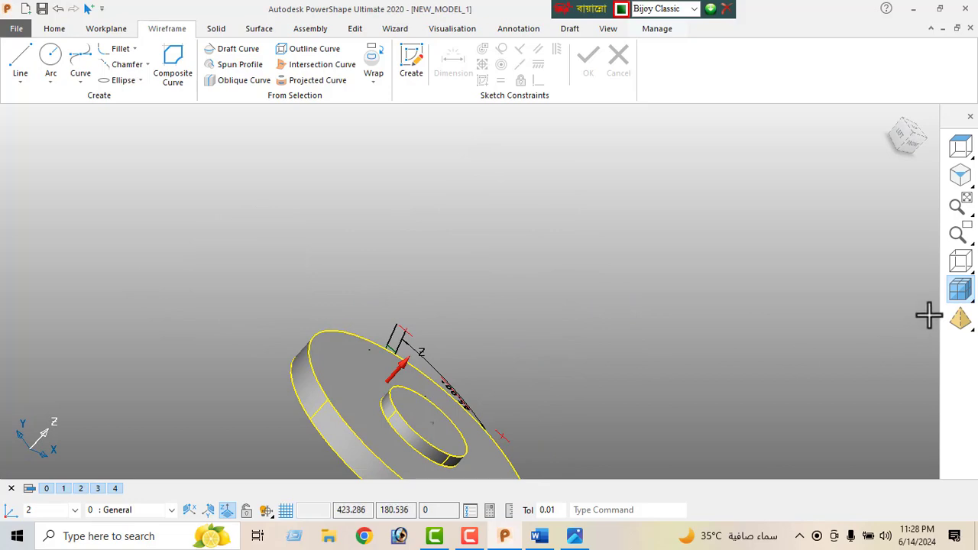
left_click(960, 261)
left_click(961, 175)
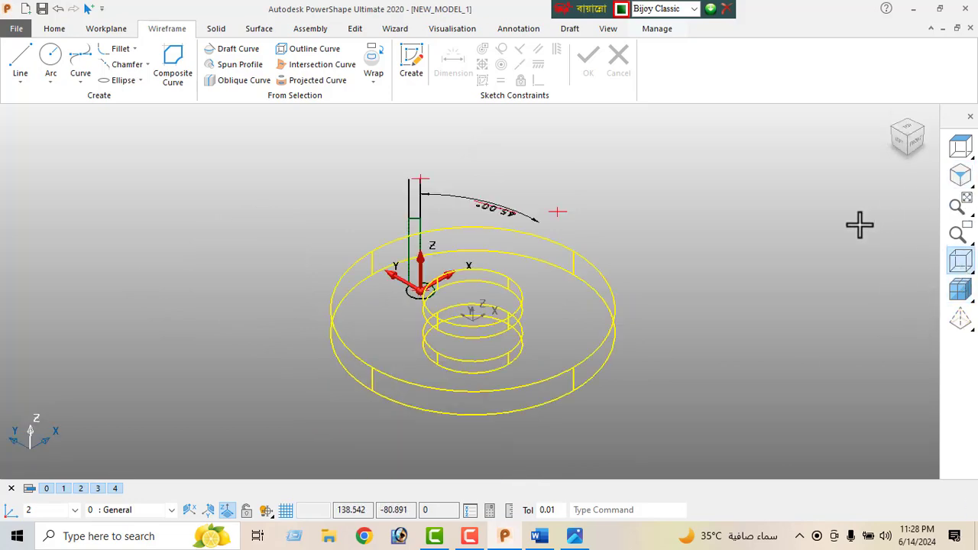
right_click(169, 227)
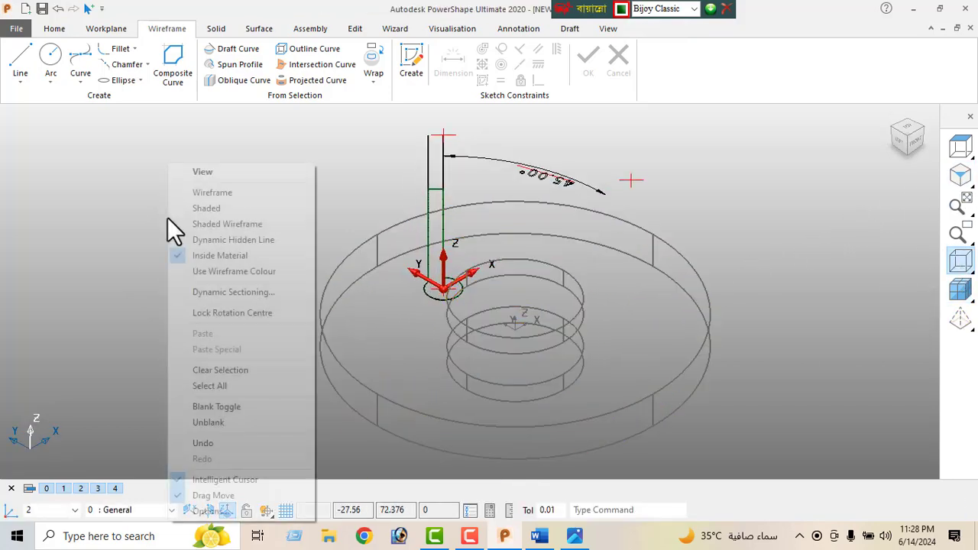
left_click(203, 171)
- Extrude the slot's composite curve into a solid and view it shaded
left_click(430, 201)
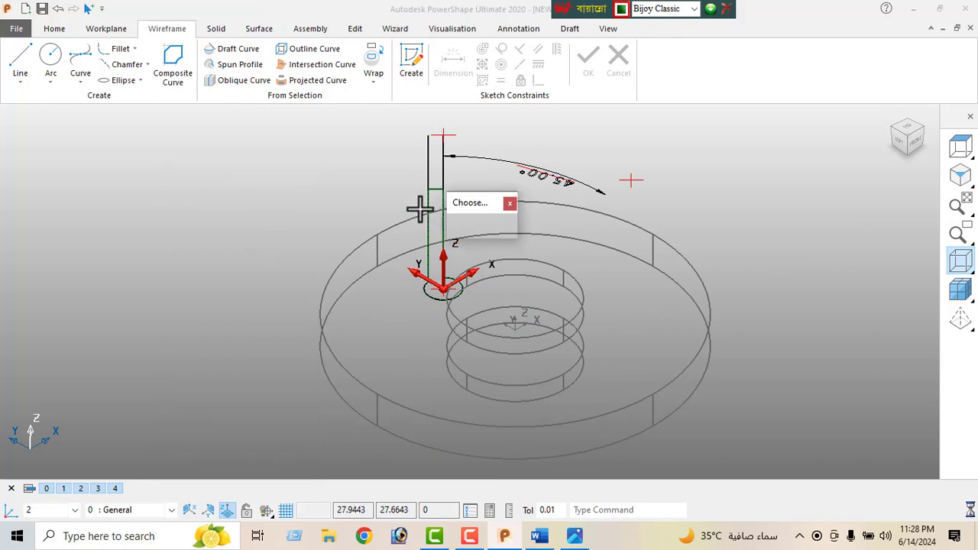
left_click(218, 30)
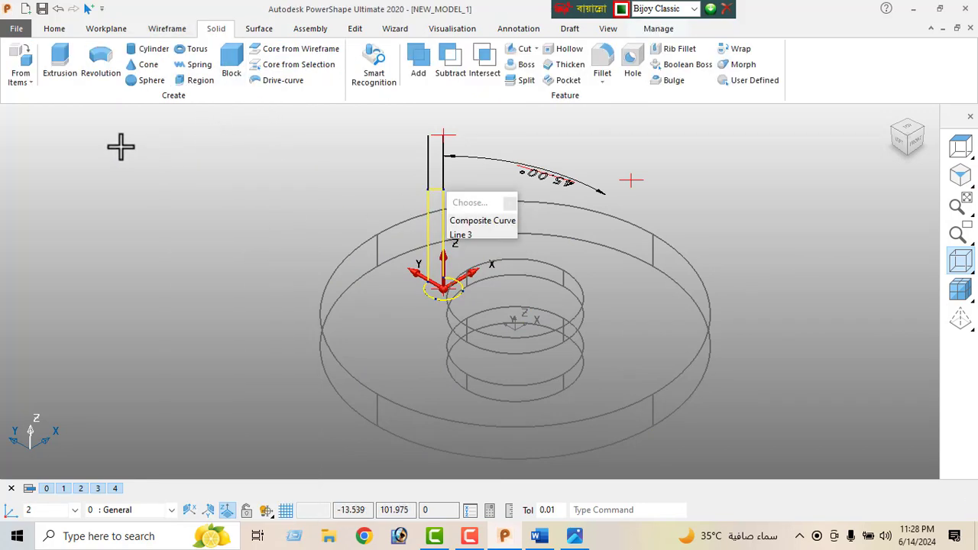
left_click(60, 63)
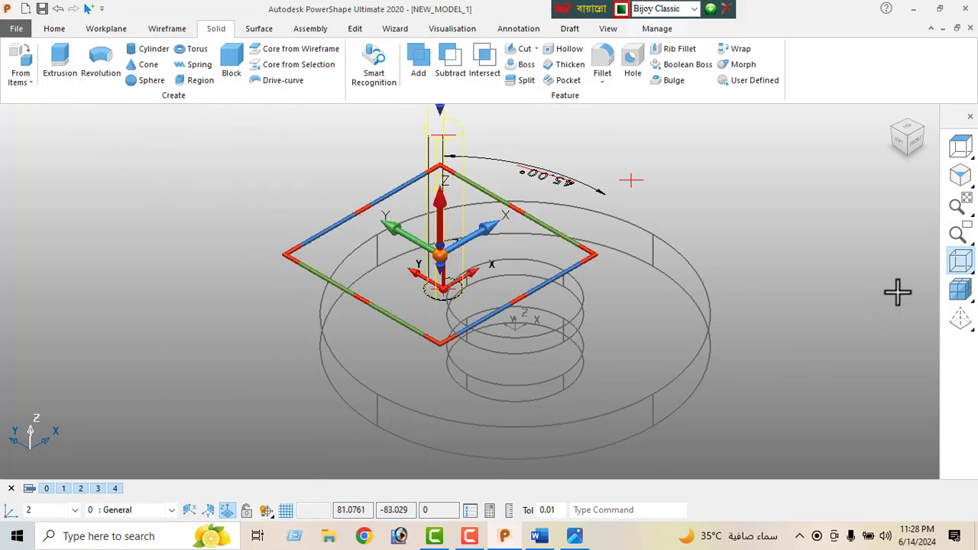
left_click(964, 293)
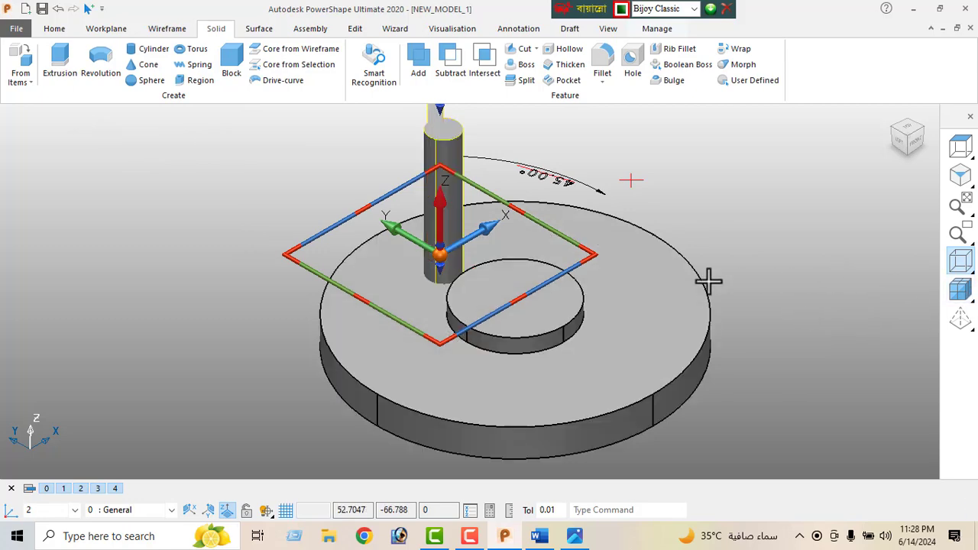
mouse_move(703, 280)
middle_mouse_down()
mouse_move(711, 210)
mouse_move(581, 252)
mouse_move(690, 360)
mouse_move(646, 255)
mouse_move(530, 273)
mouse_move(393, 275)
mouse_move(504, 169)
mouse_move(626, 107)
mouse_move(633, 229)
middle_mouse_up()
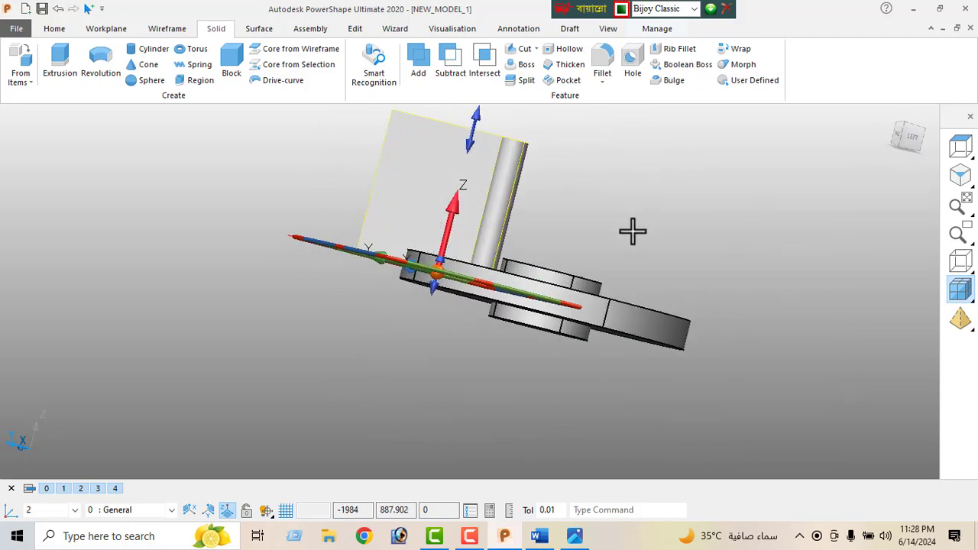
- Set the slot extrusion to equal lengths of 50 in both directions
left_click(306, 230)
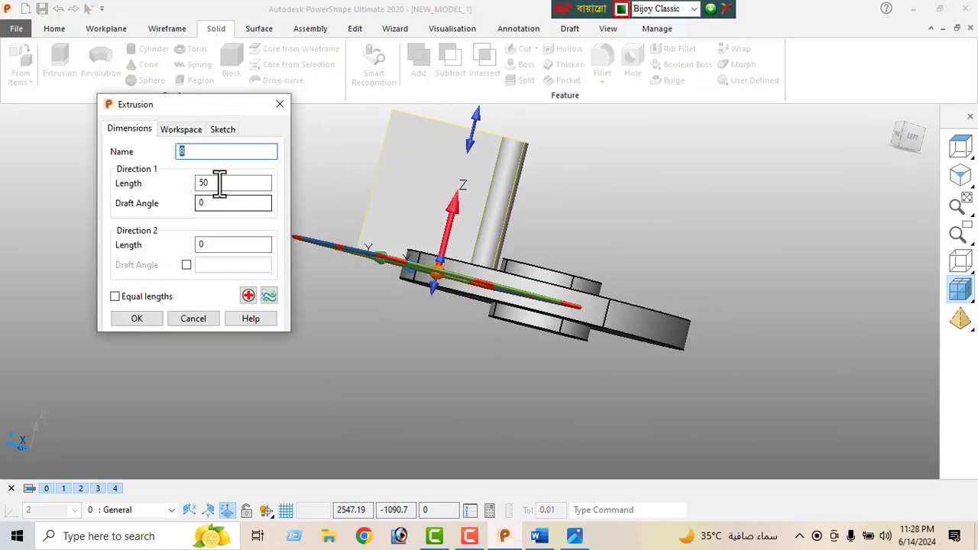
left_click(114, 297)
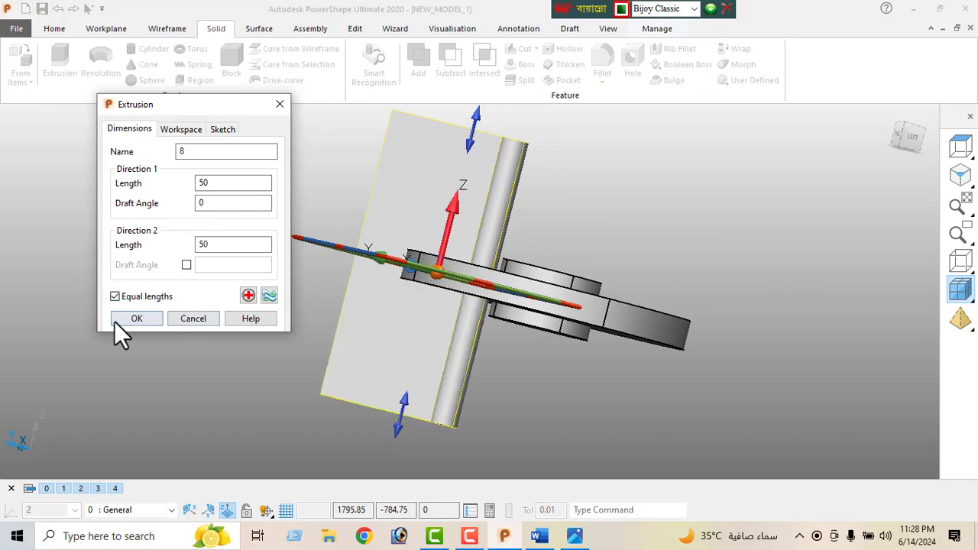
left_click(115, 321)
mouse_move(563, 343)
middle_mouse_down()
mouse_move(332, 429)
mouse_move(175, 251)
mouse_move(358, 337)
mouse_move(400, 327)
middle_mouse_up()
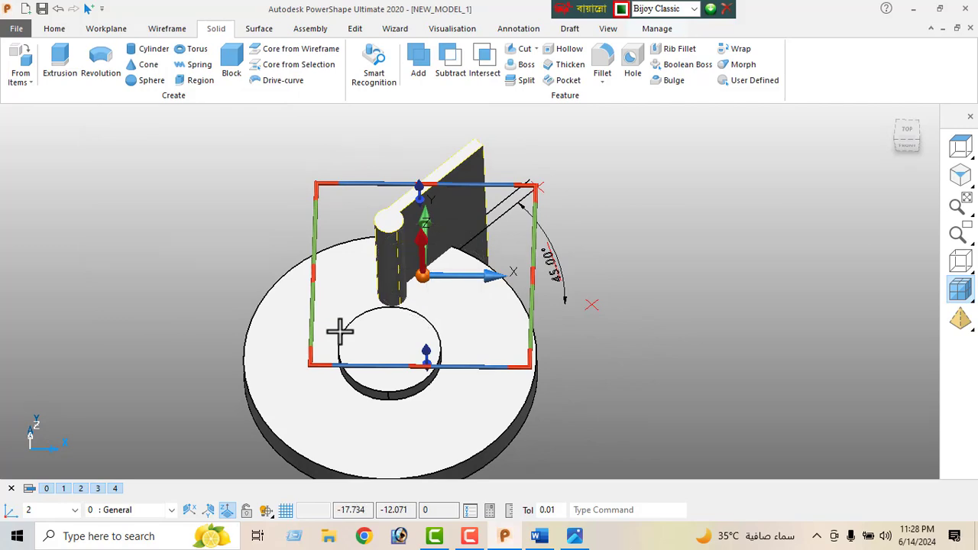
- Subtract the slot block and cylinder from the disc, then bring up the reference drawing
left_click(452, 65)
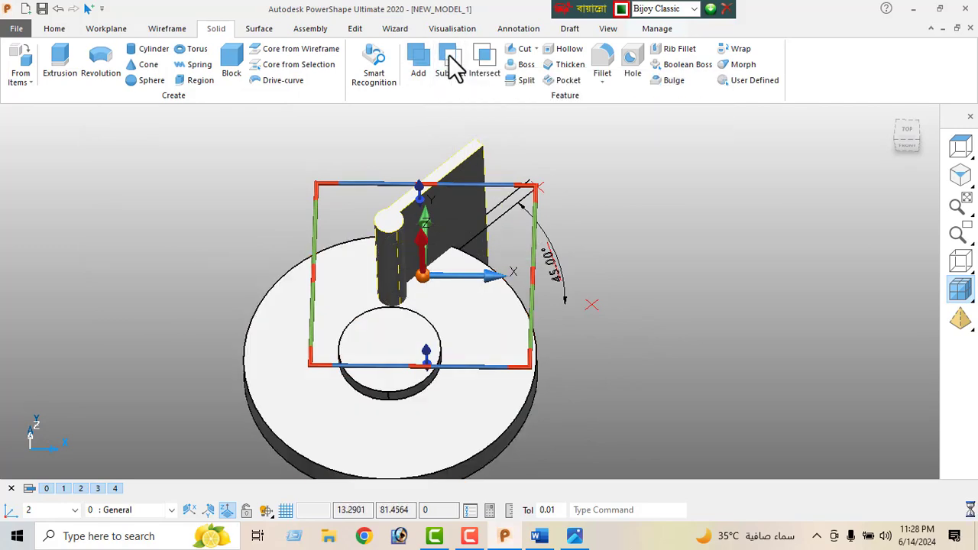
mouse_move(489, 285)
middle_mouse_down()
mouse_move(489, 405)
mouse_move(405, 305)
middle_mouse_up()
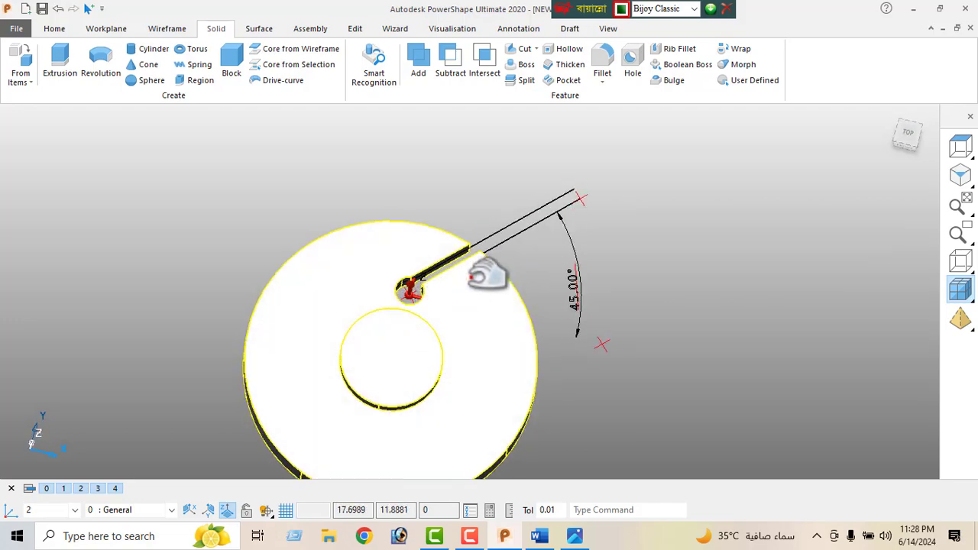
left_click(575, 536)
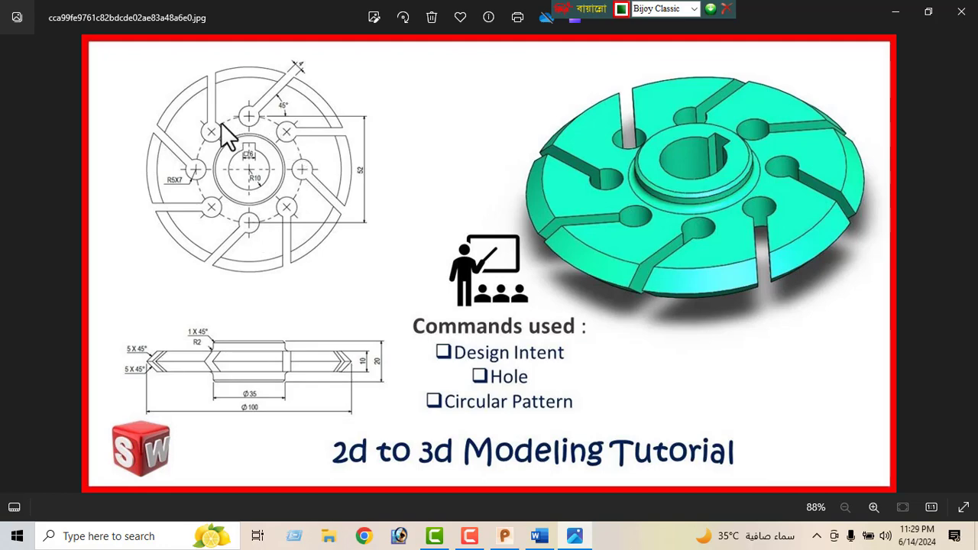
- Make workplane 1 active and delete the leftover slot outline wireframe
left_click(895, 11)
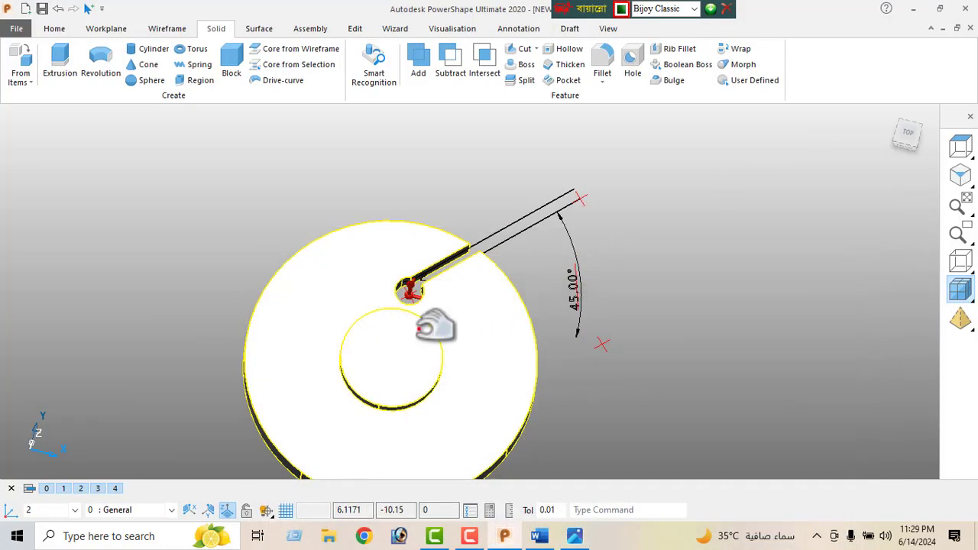
left_click(960, 267)
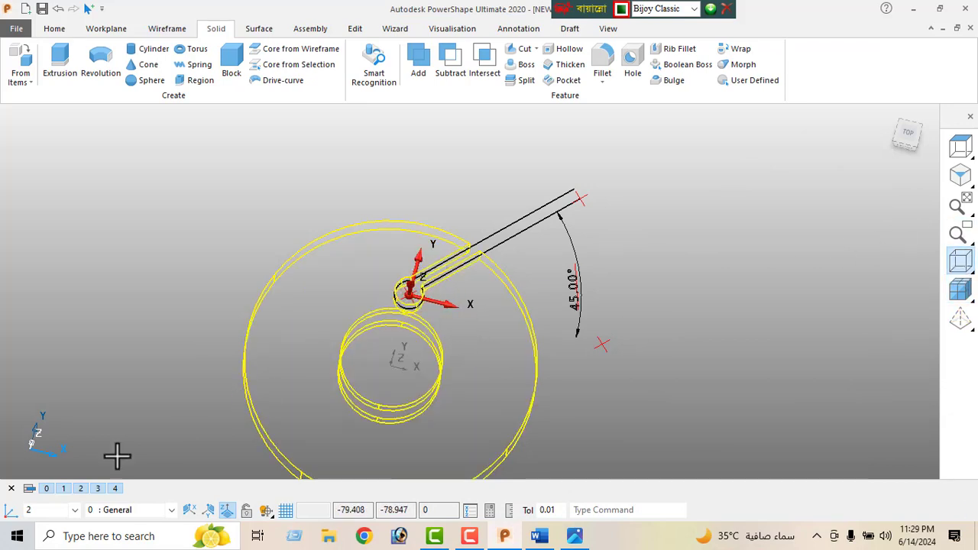
left_click(75, 509)
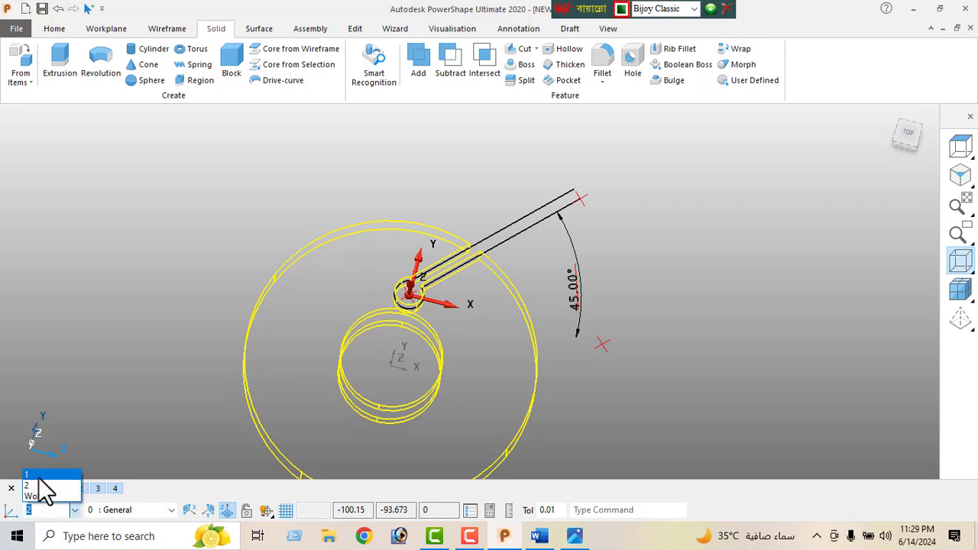
left_click(42, 485)
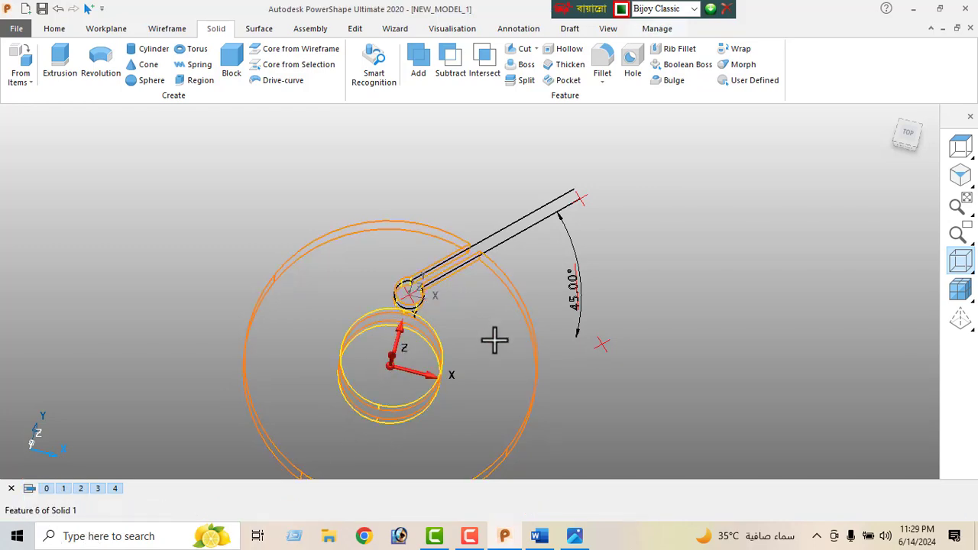
left_click(532, 222)
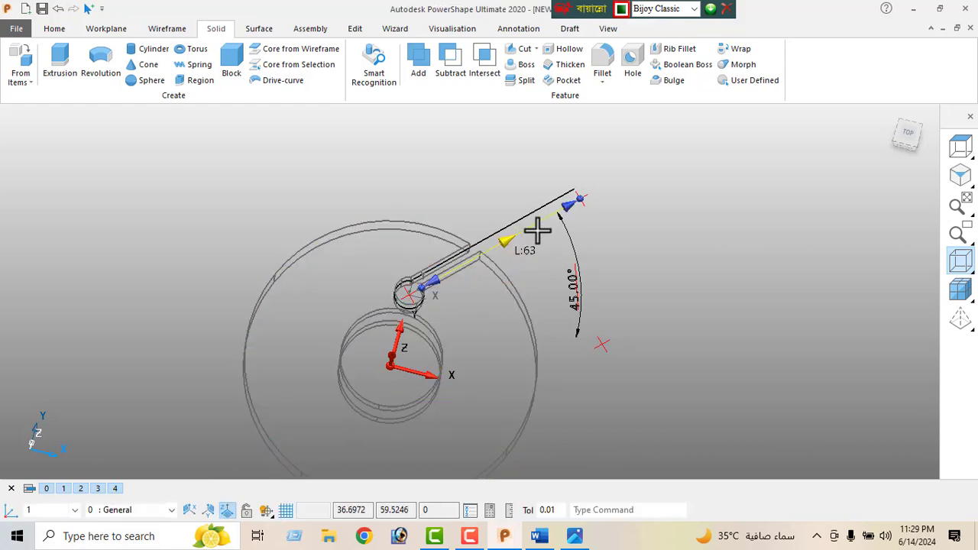
left_click(55, 29)
left_click(329, 67)
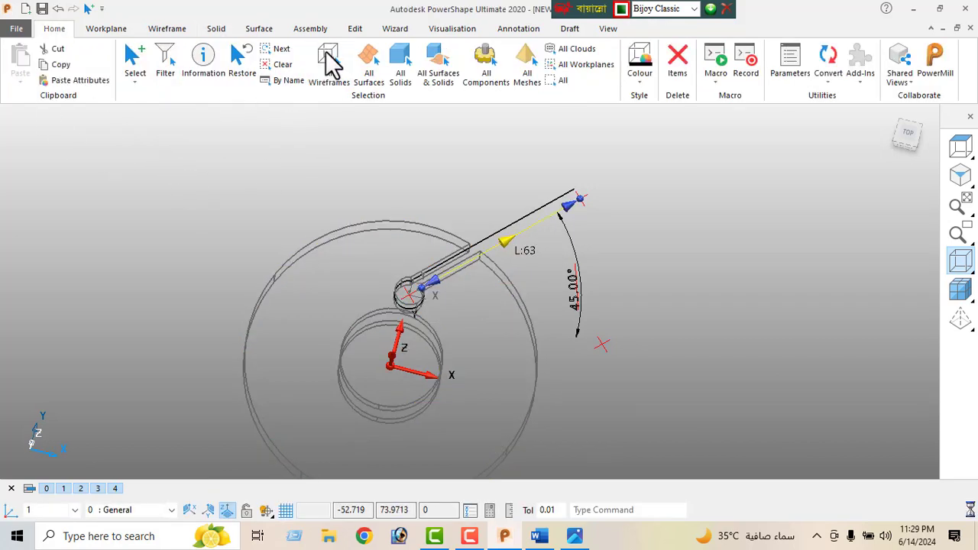
left_click(679, 76)
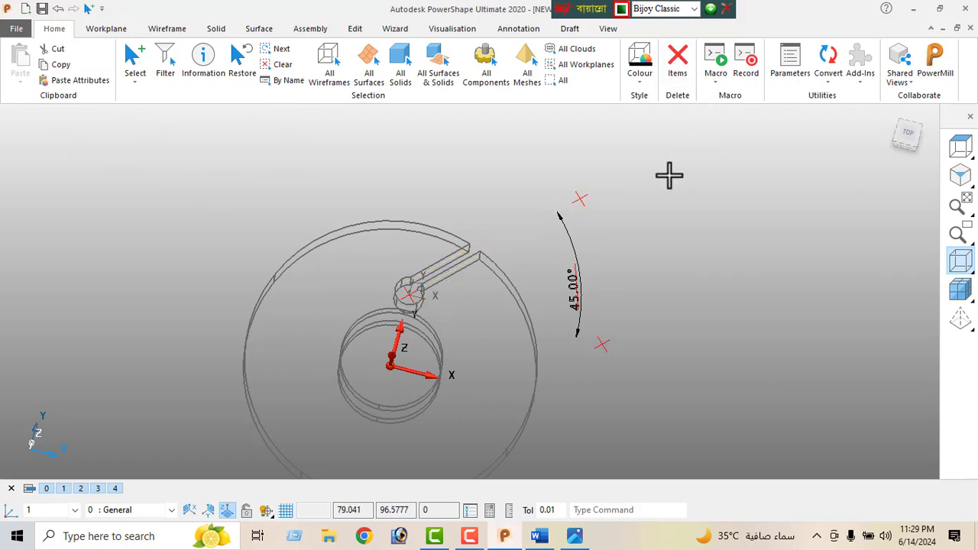
- Delete the 45° angle dimension and show the disc shaded from the top view
left_click(585, 325)
key("Delete")
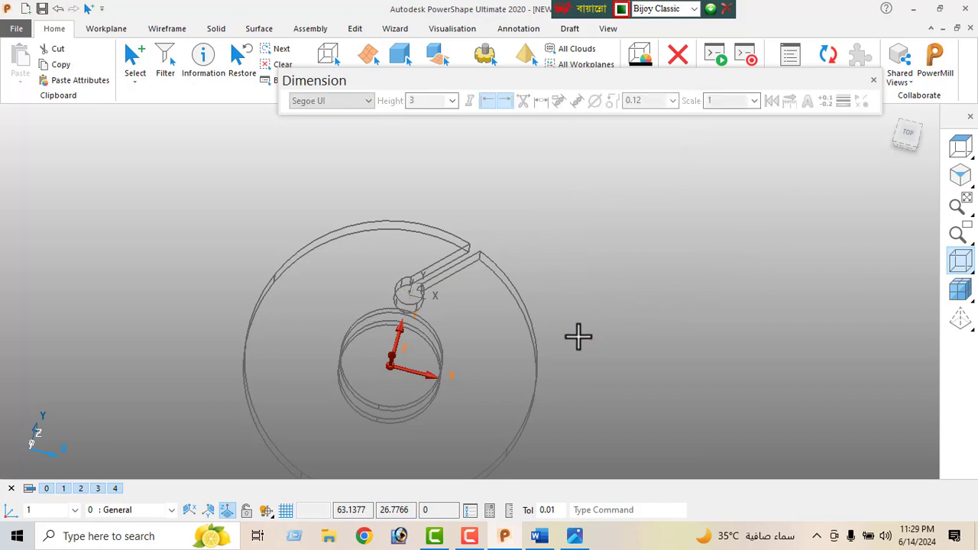
left_click(873, 79)
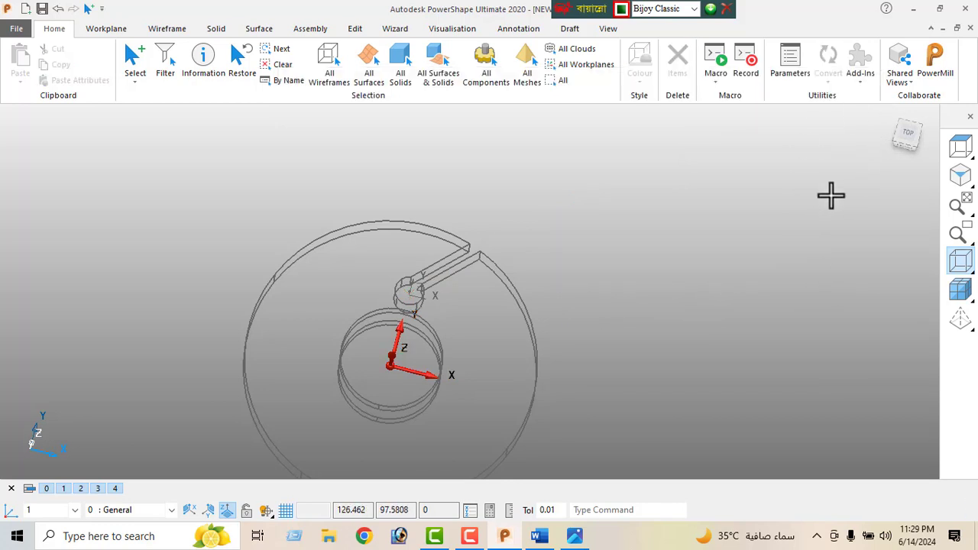
left_click(960, 147)
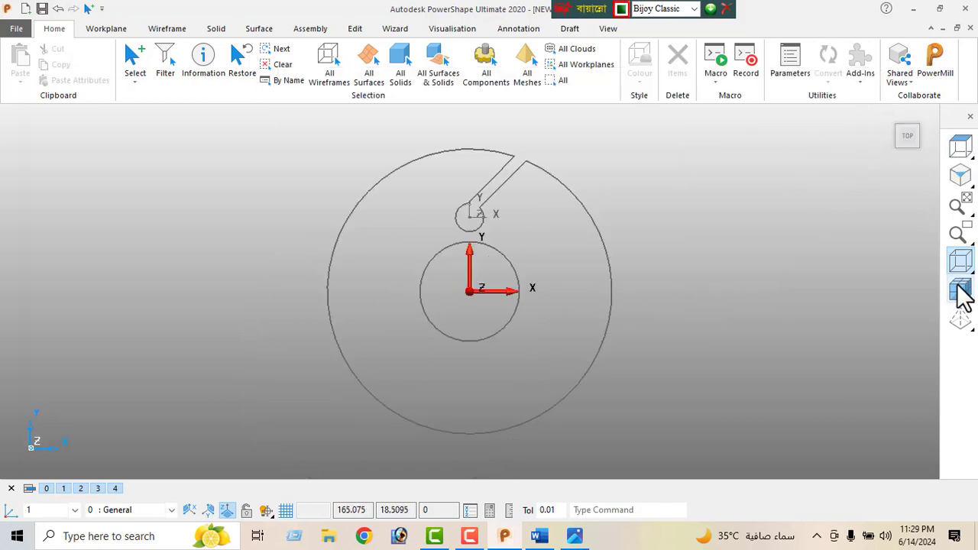
left_click(961, 291)
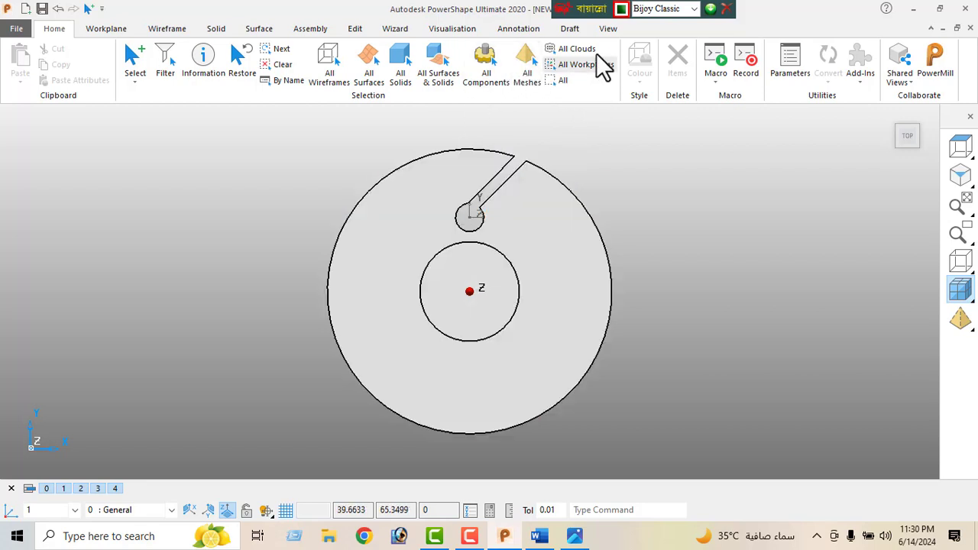
left_click(607, 29)
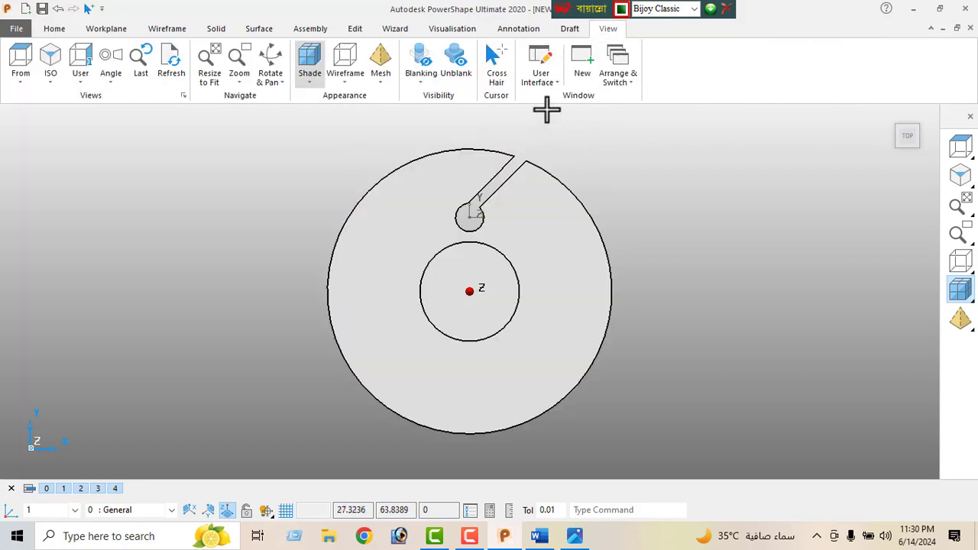
- Open the Explorer panel, select model items 3 and 8, and tilt the disc view
left_click(557, 85)
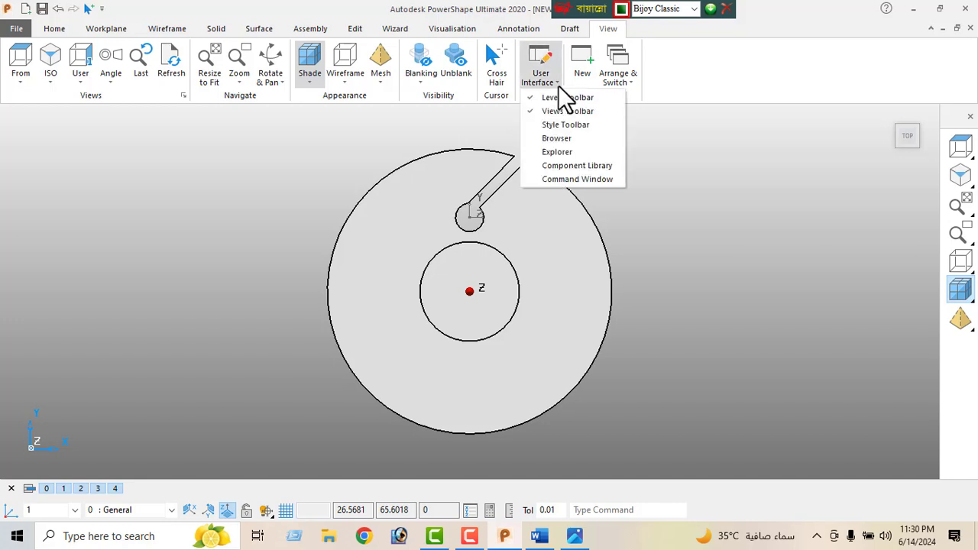
left_click(556, 152)
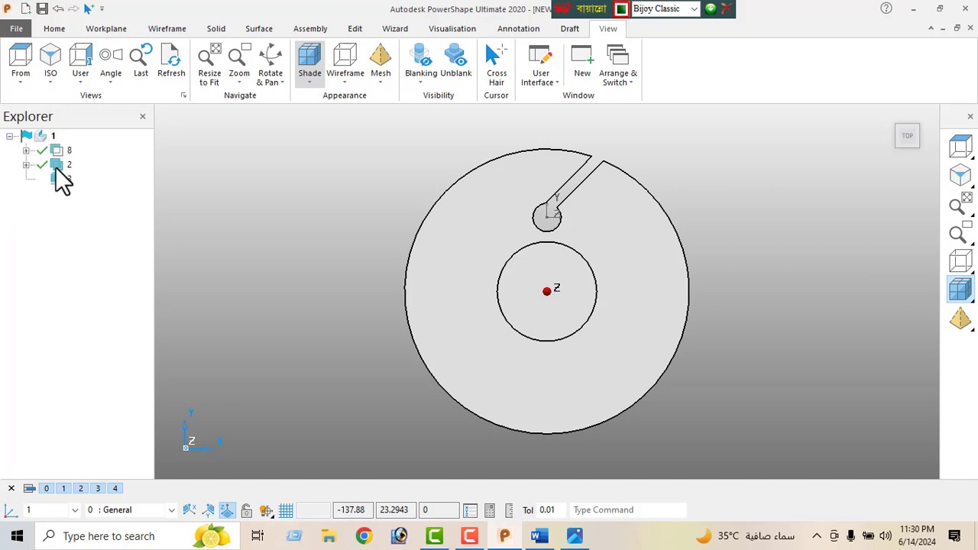
left_click(67, 179)
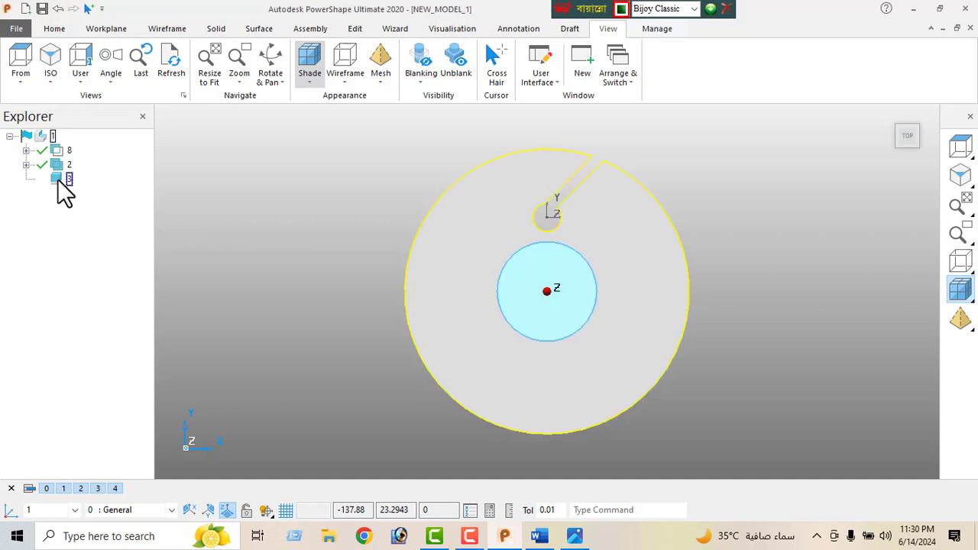
left_click(57, 152)
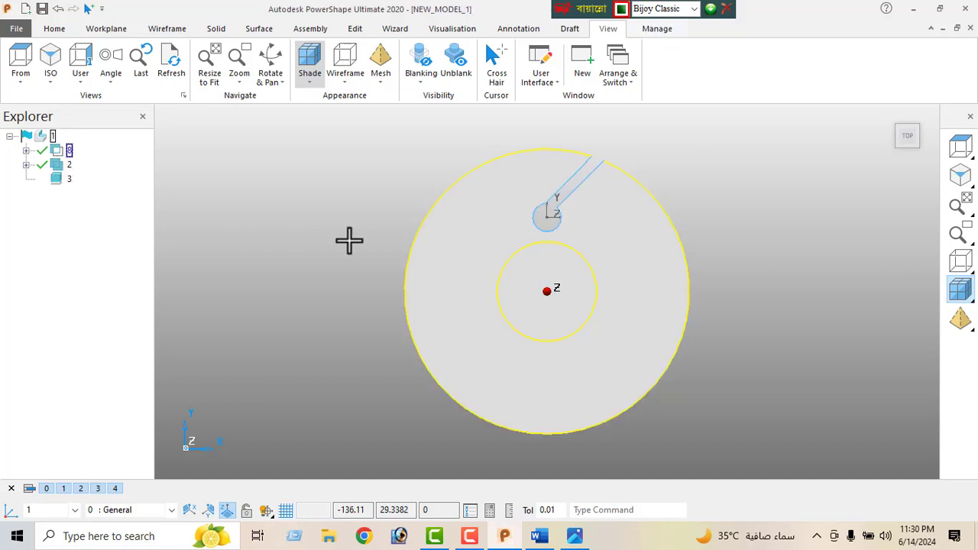
mouse_move(349, 241)
middle_mouse_down()
mouse_move(517, 294)
mouse_move(498, 410)
mouse_move(375, 220)
mouse_move(414, 200)
mouse_move(606, 290)
mouse_move(500, 194)
mouse_move(451, 231)
mouse_move(466, 185)
mouse_move(488, 221)
mouse_move(571, 278)
mouse_move(559, 321)
middle_mouse_up()
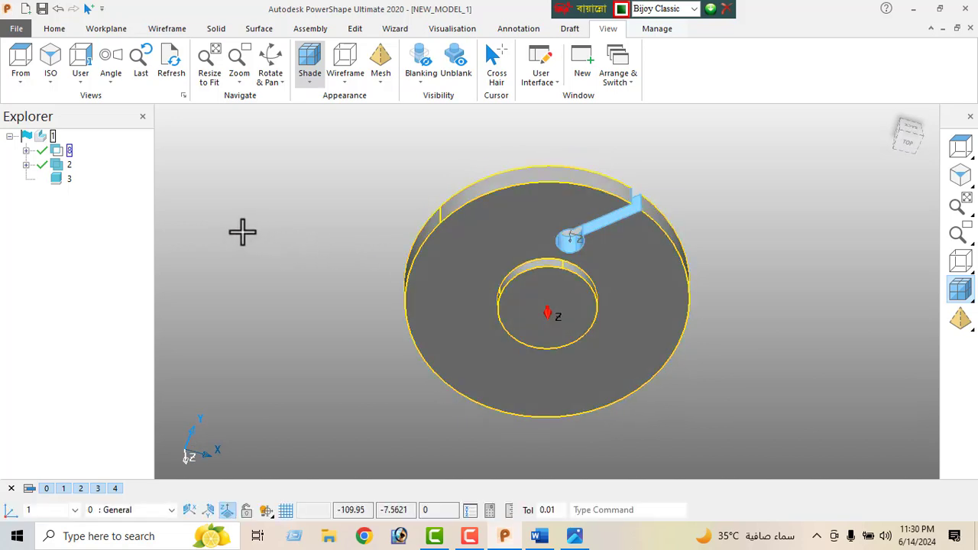
- Apply a circular slot pattern of 8 elements at 45°, then undo it back to one slot
left_click(354, 31)
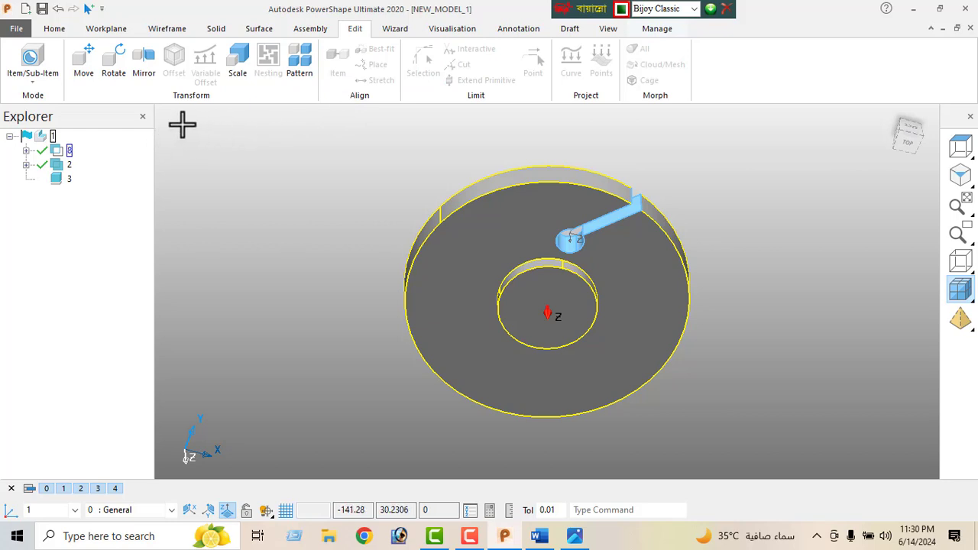
left_click(298, 59)
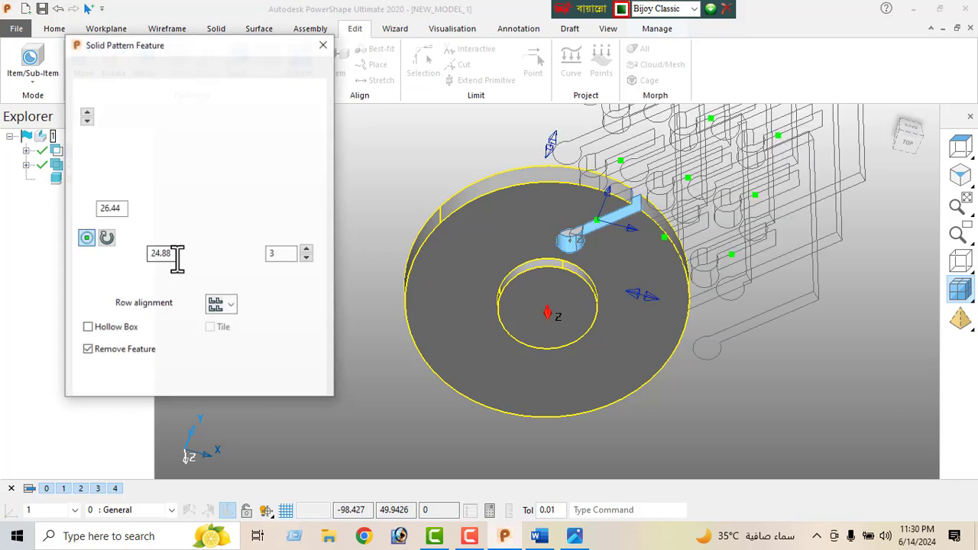
left_click(202, 71)
type("8")
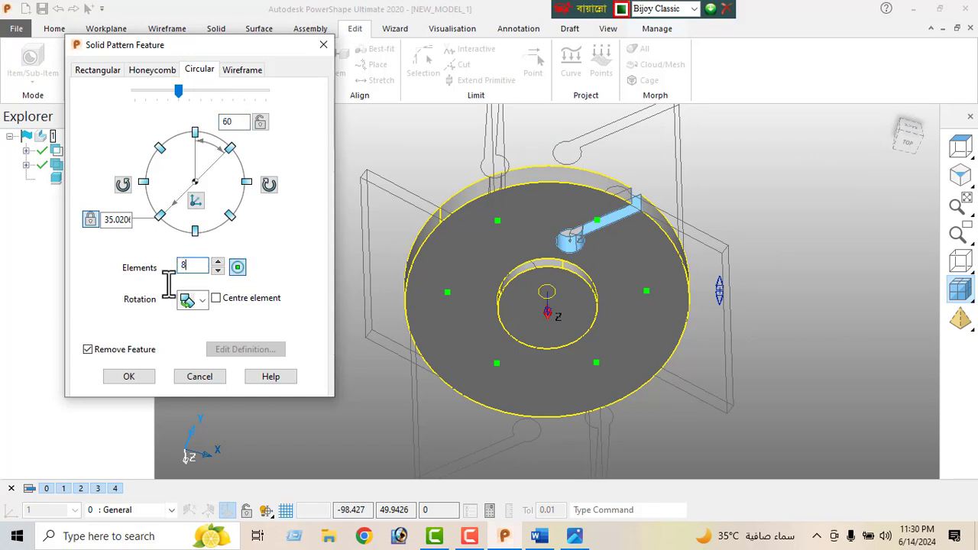
key("Return")
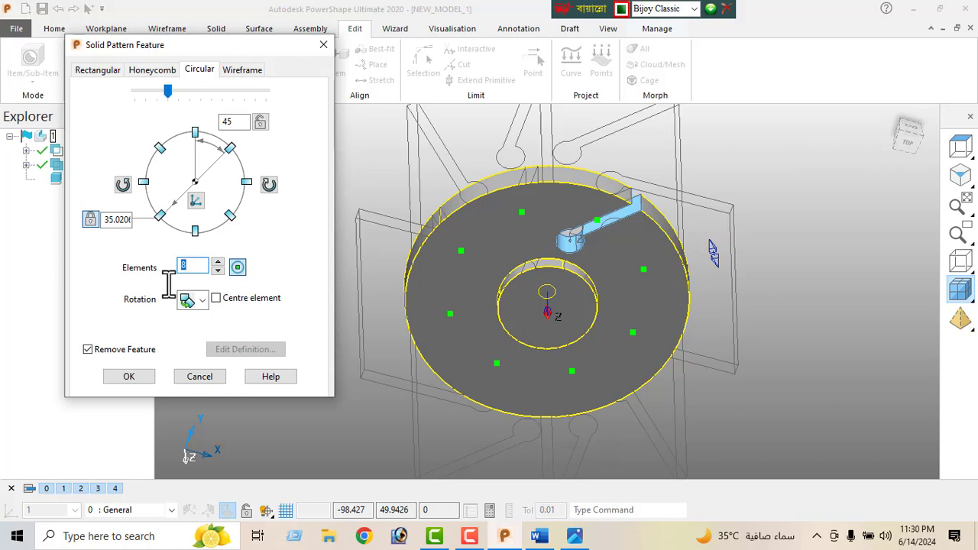
key("ctrl+5")
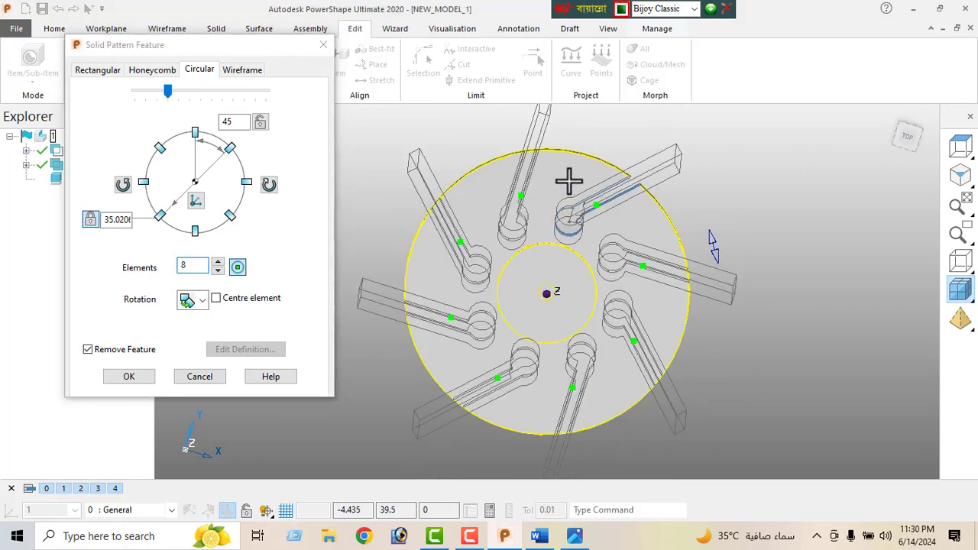
key("ctrl+8")
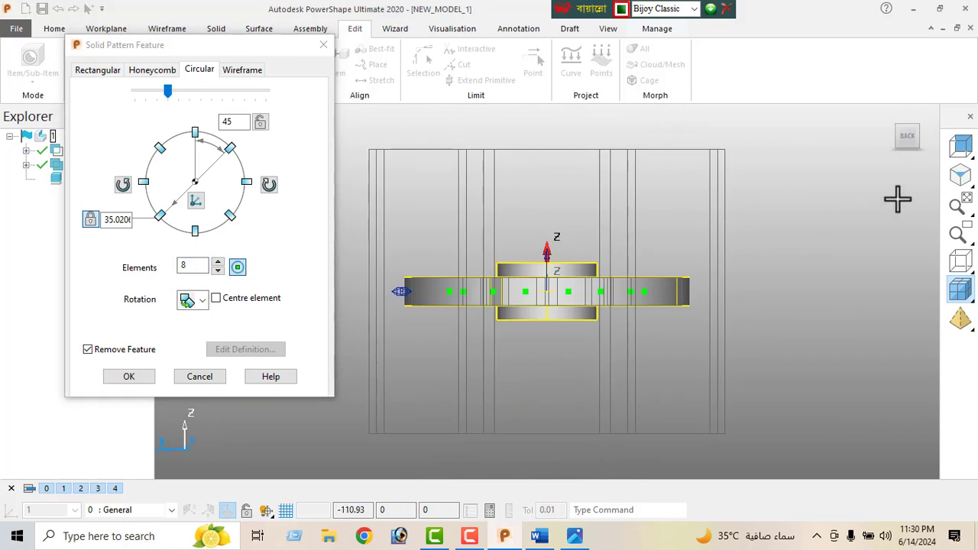
left_click(926, 152)
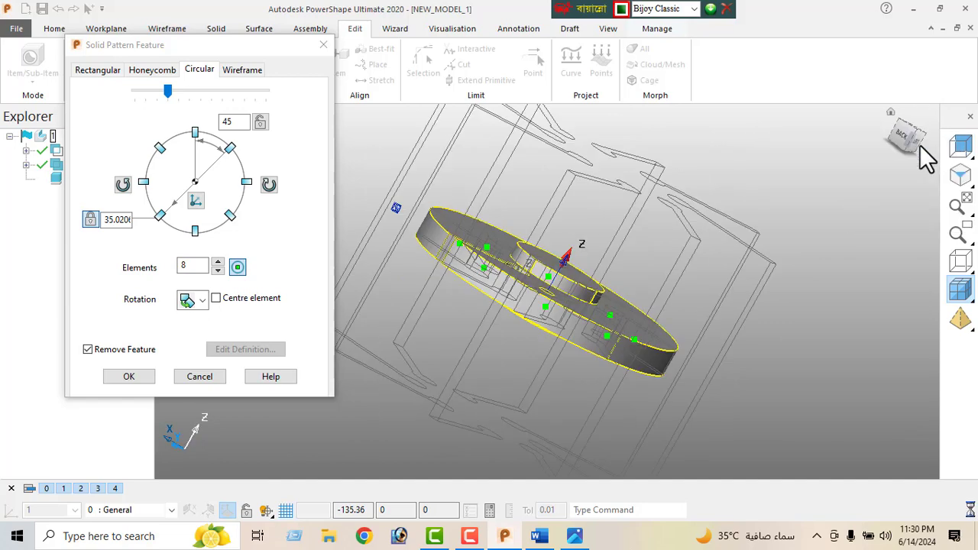
key("ctrl+5")
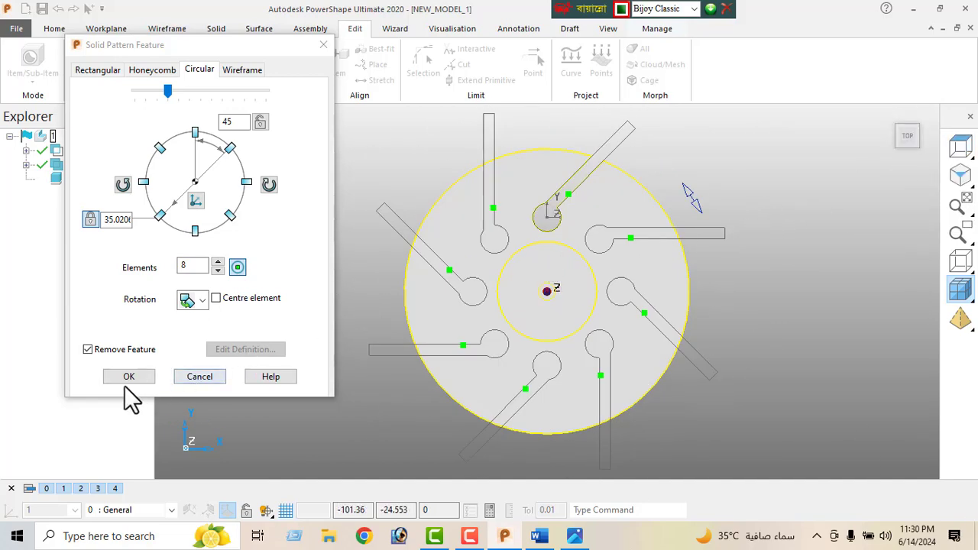
left_click(126, 376)
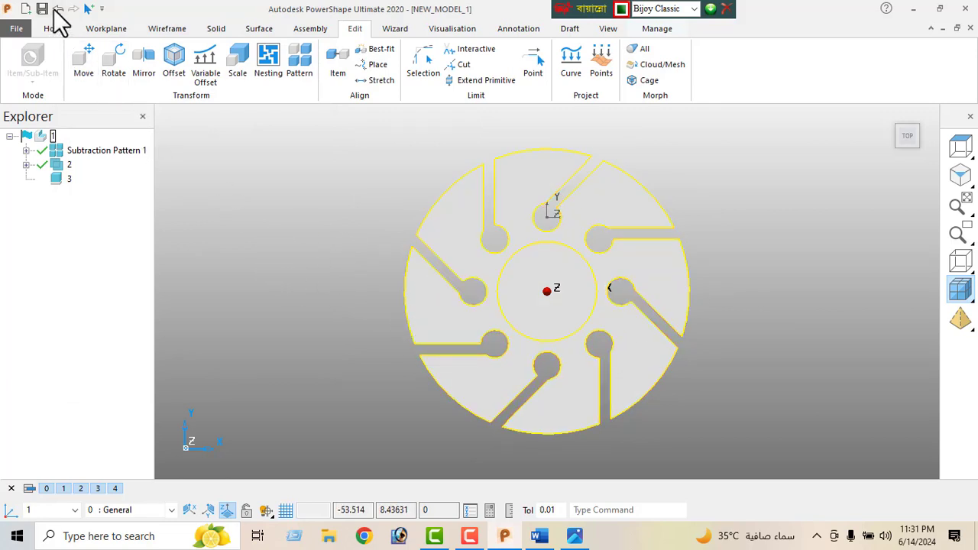
left_click(57, 9)
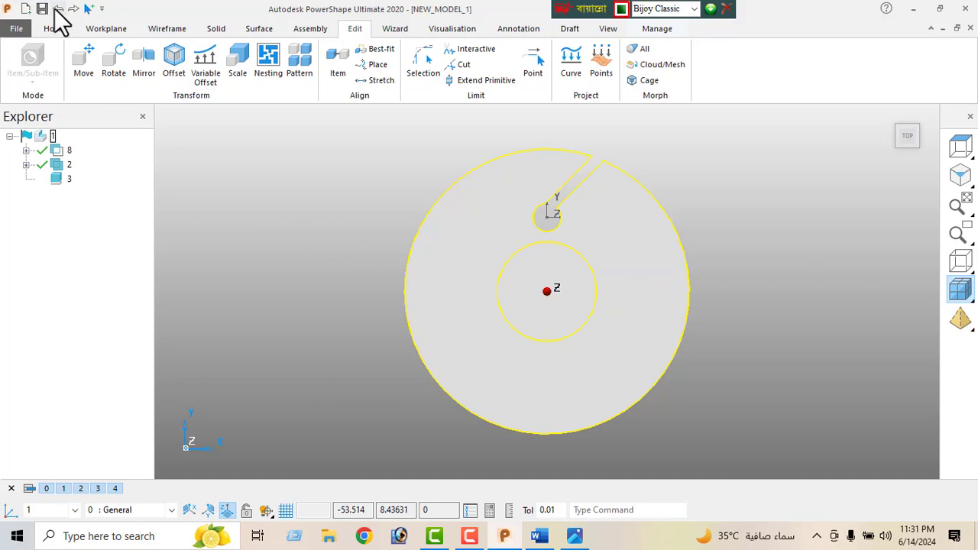
- Chamfer the disc's outer top rim edge with distance 5
right_click(246, 187)
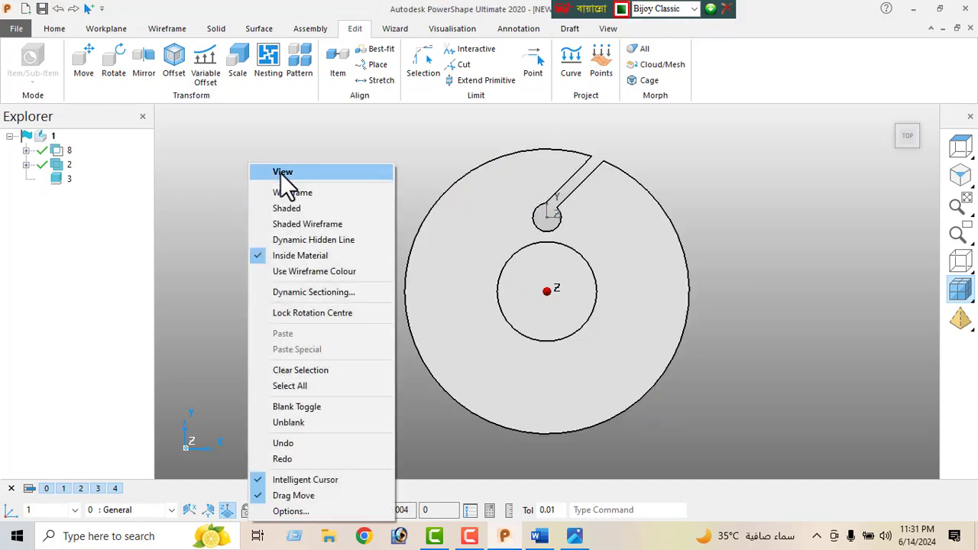
middle_click_drag(519, 314, 533, 184)
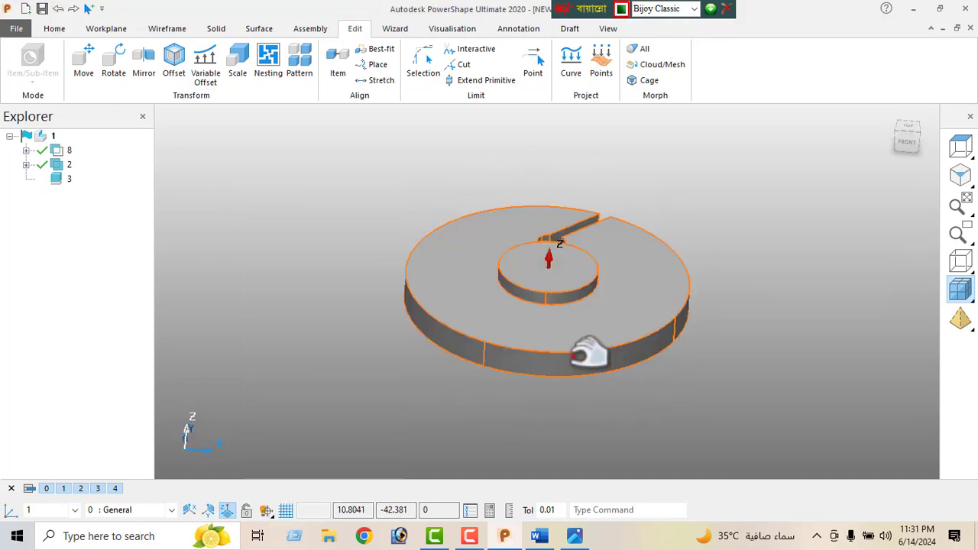
left_click(216, 29)
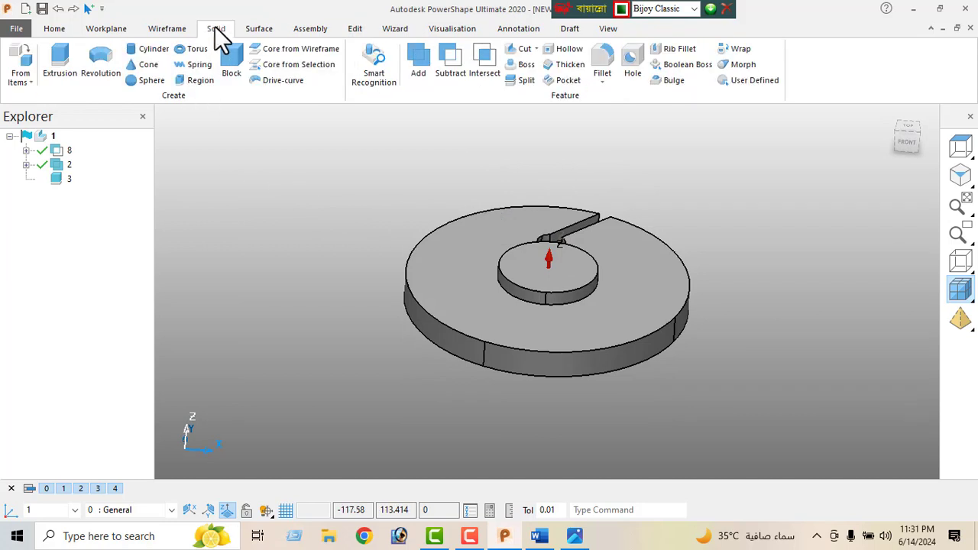
left_click(600, 87)
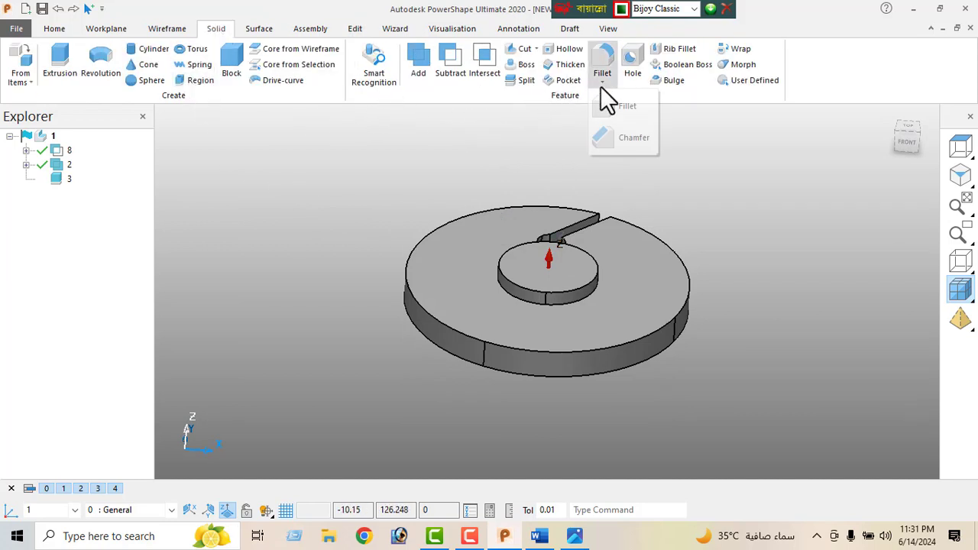
left_click(622, 137)
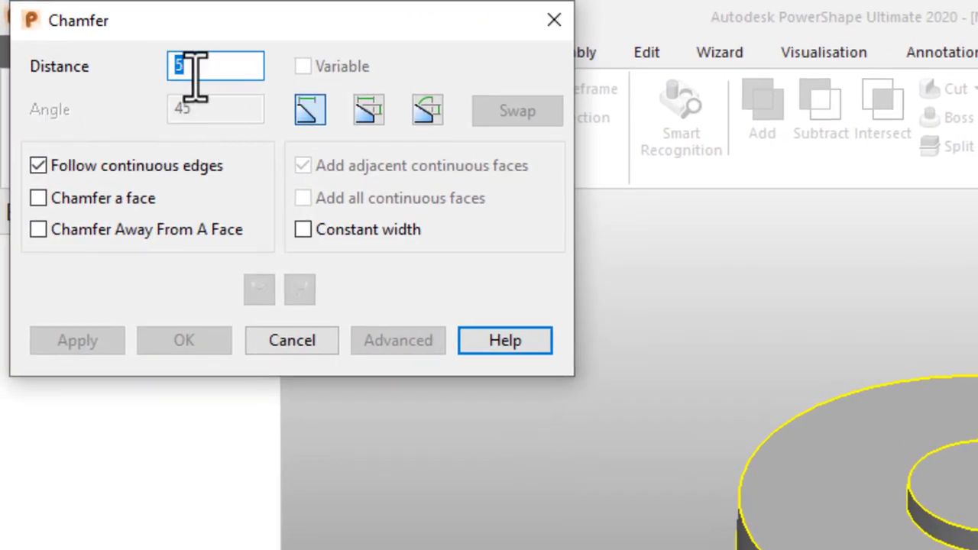
left_click(765, 495)
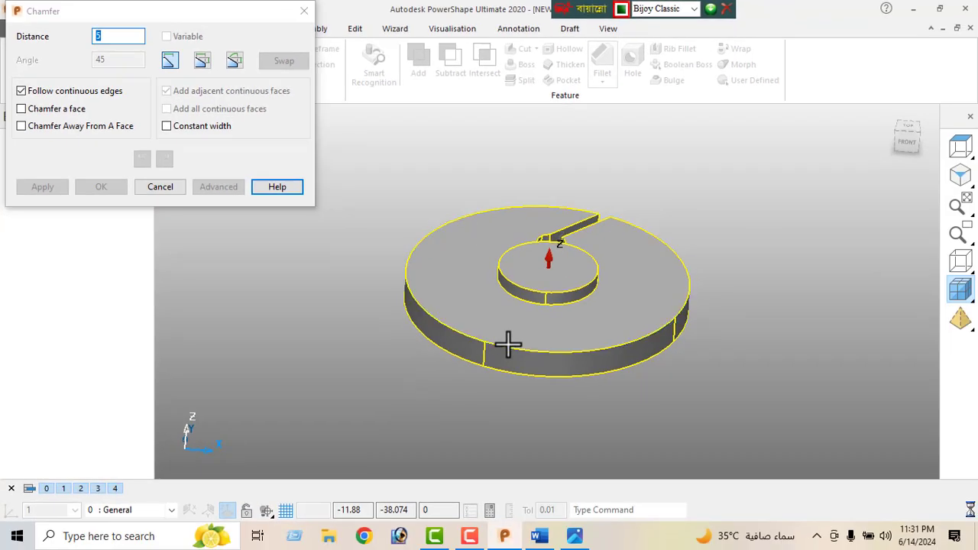
left_click(506, 347)
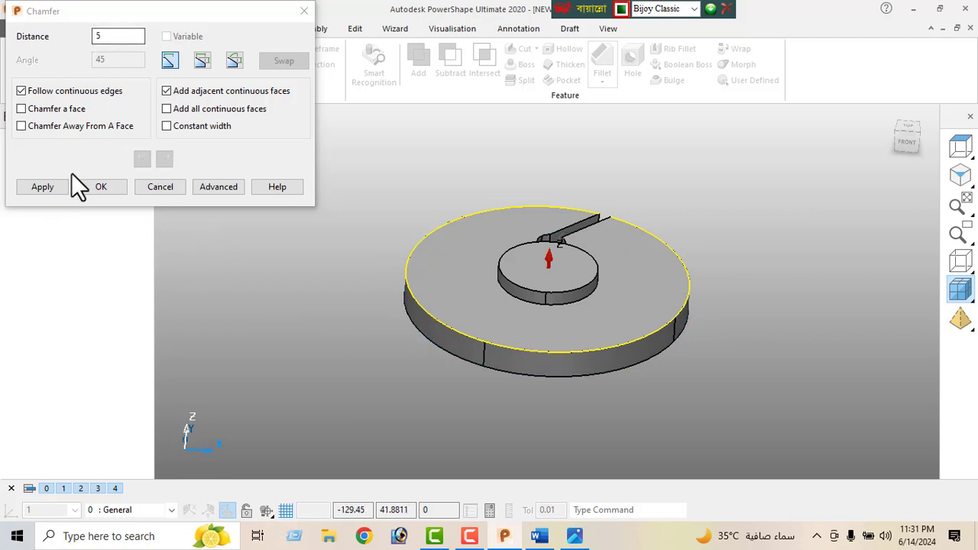
left_click(43, 189)
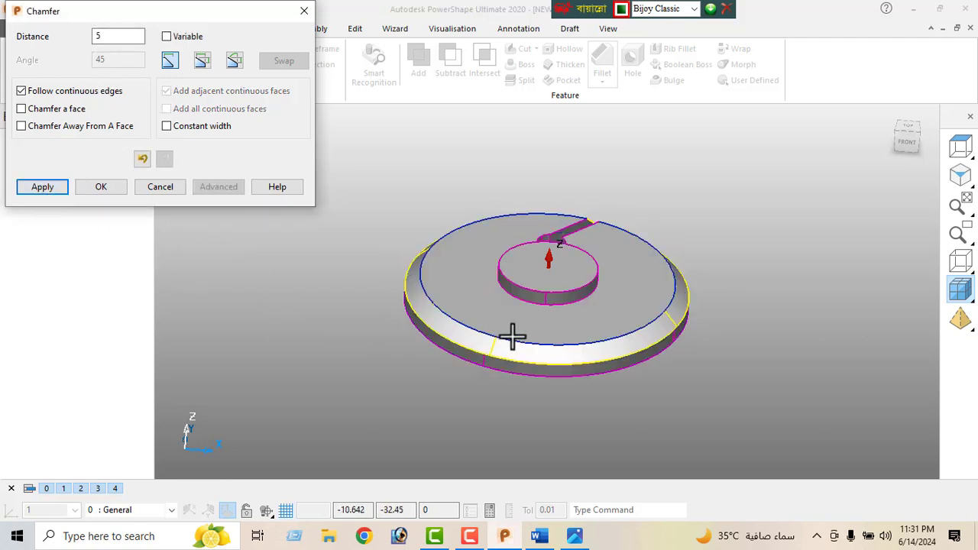
- Chamfer the opposite outer rim edge with the same distance 5 and finish the chamfer
left_click(604, 246)
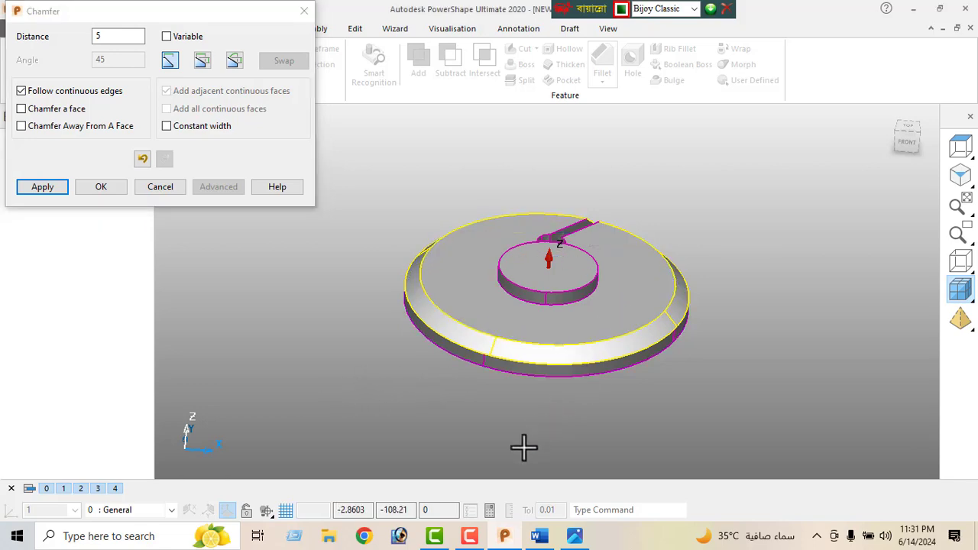
mouse_move(537, 273)
middle_mouse_down()
mouse_move(371, 415)
mouse_move(436, 275)
mouse_move(315, 368)
mouse_move(406, 301)
mouse_move(304, 353)
mouse_move(536, 374)
middle_mouse_up()
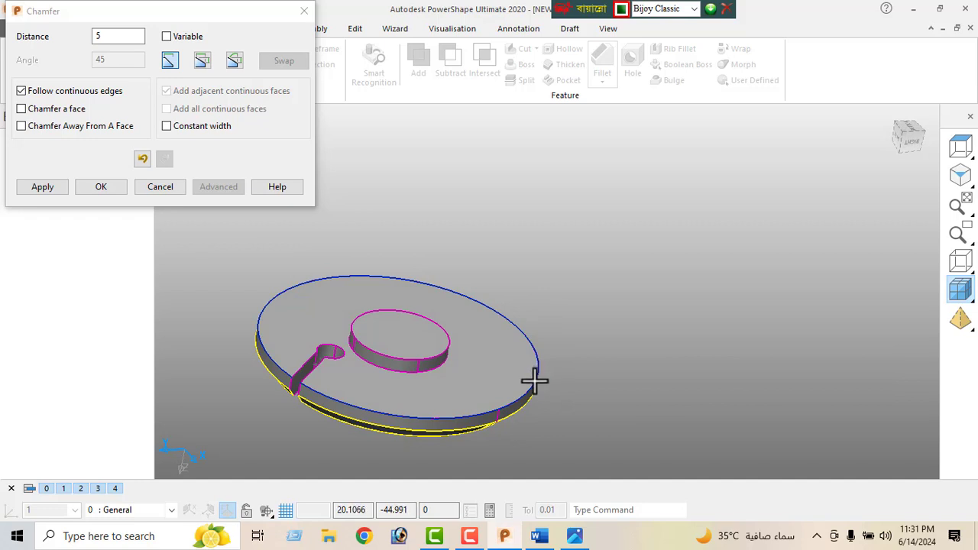
left_click(534, 380)
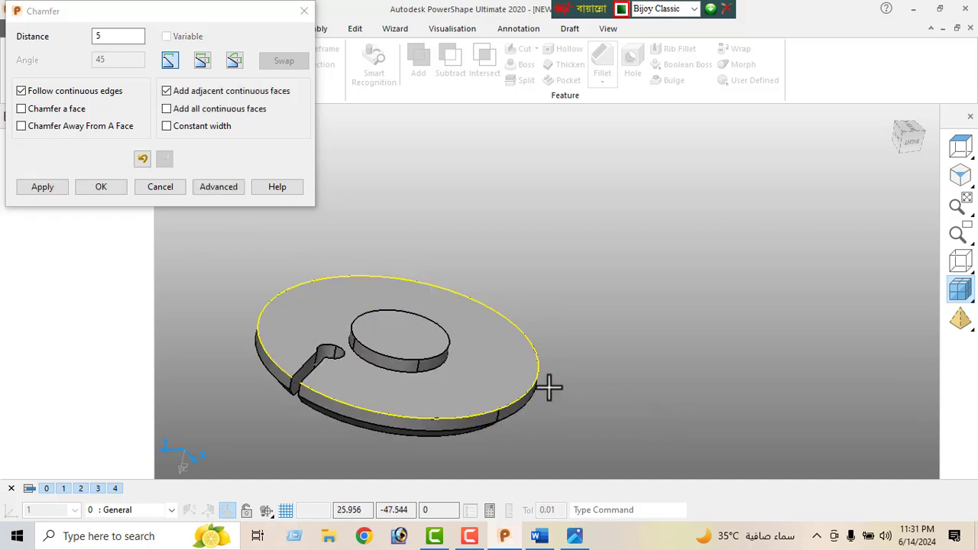
left_click(45, 190)
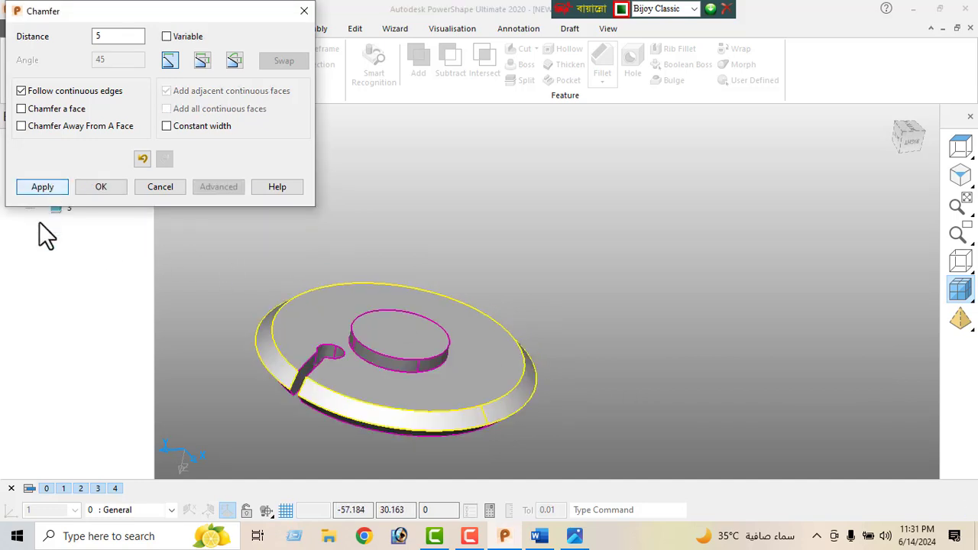
left_click(103, 196)
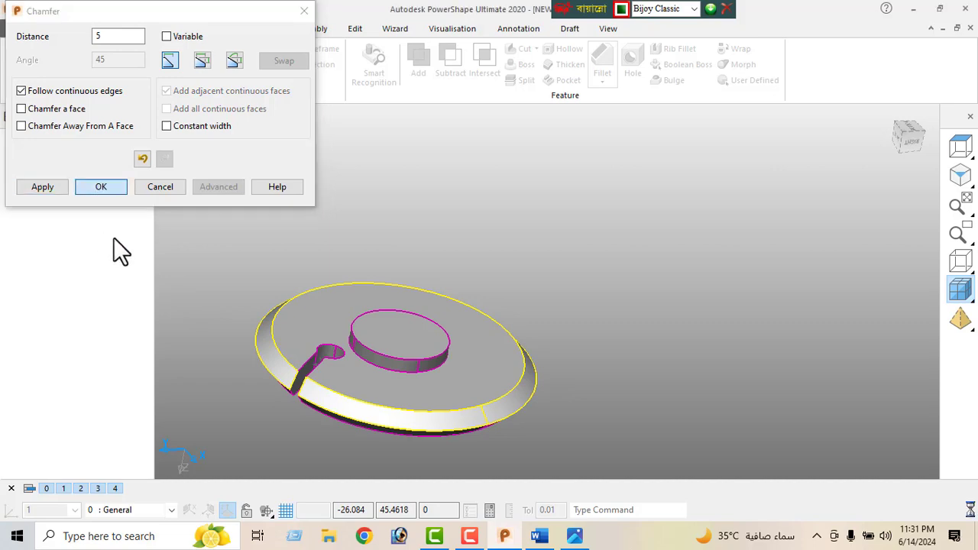
mouse_move(294, 312)
middle_mouse_down()
mouse_move(385, 192)
mouse_move(507, 200)
mouse_move(262, 190)
mouse_move(279, 191)
mouse_move(241, 267)
middle_mouse_up()
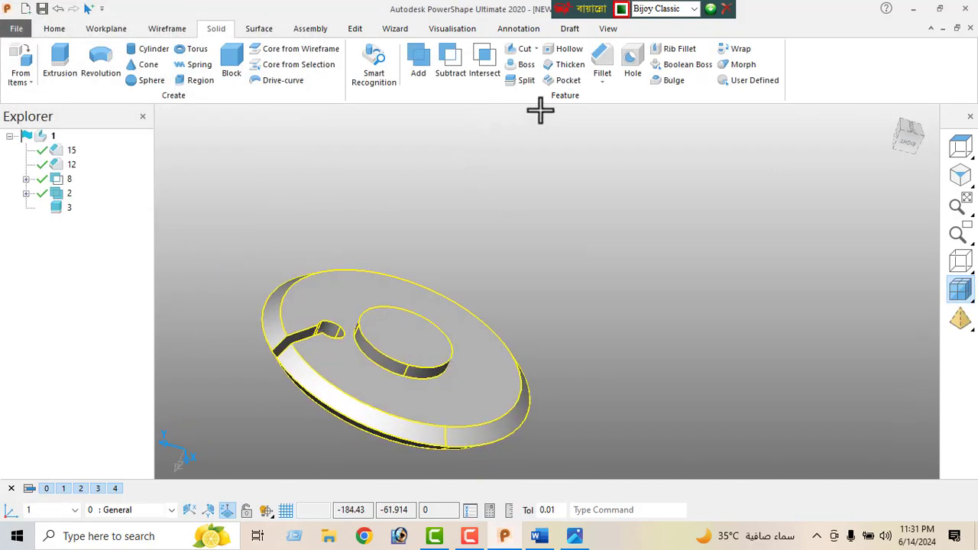
- Chamfer the first edge of the central bore with distance 1
left_click(601, 84)
left_click(628, 138)
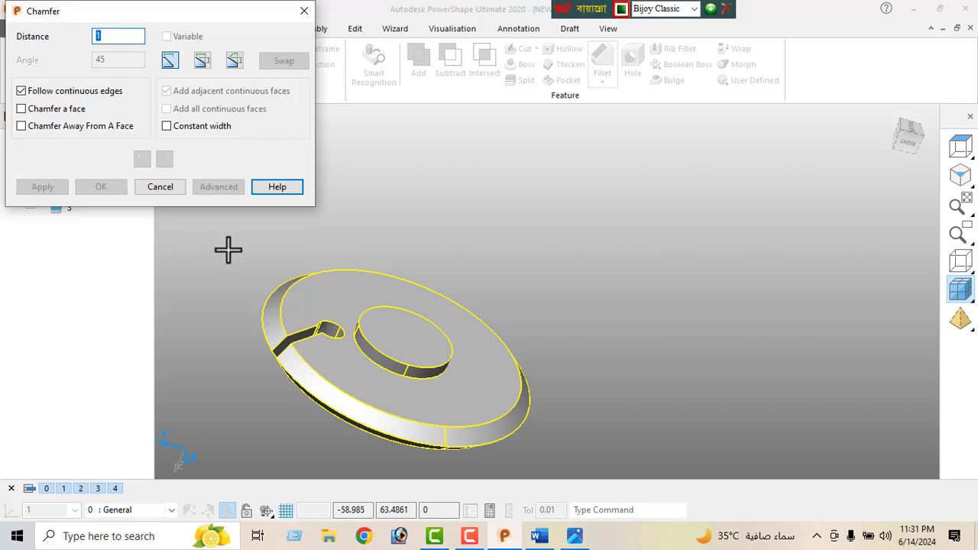
left_click(400, 354)
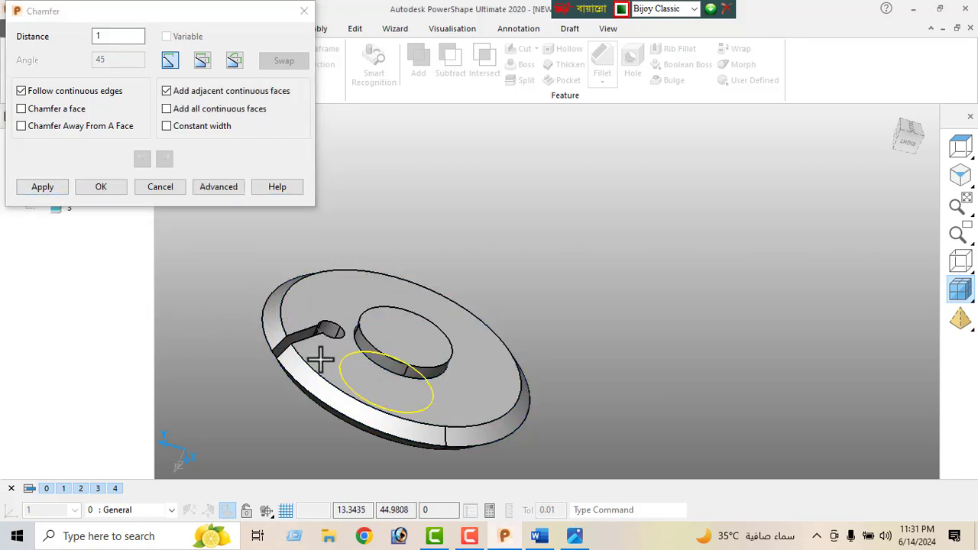
middle_click_drag(321, 359, 458, 255)
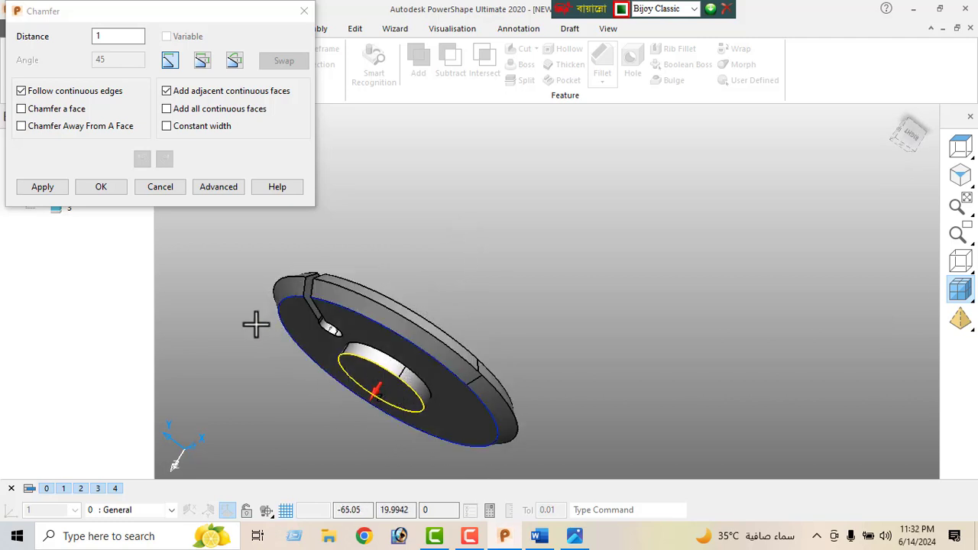
left_click(49, 191)
- Chamfer the bore's other edge at distance 1, then view the washer from below
middle_click_drag(334, 385, 198, 420)
left_click(432, 371)
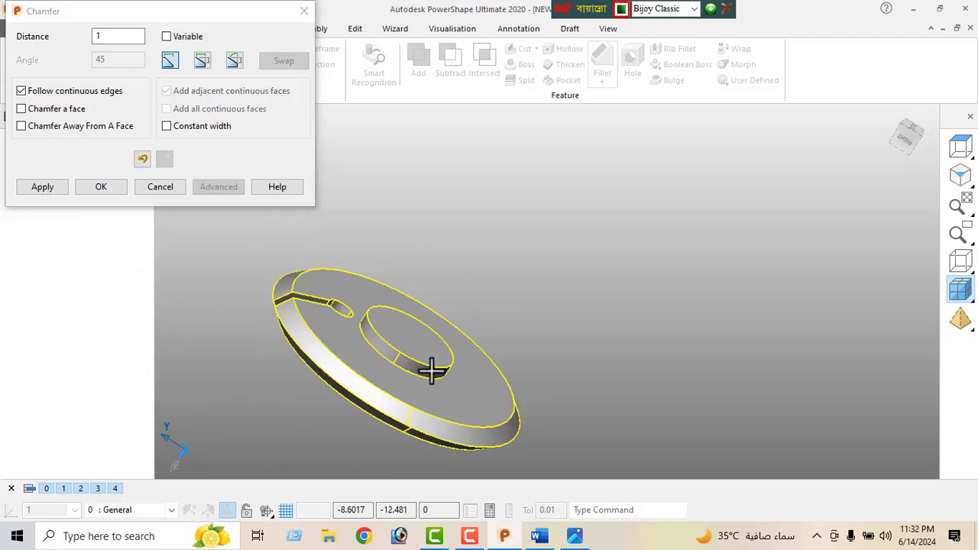
left_click(487, 366)
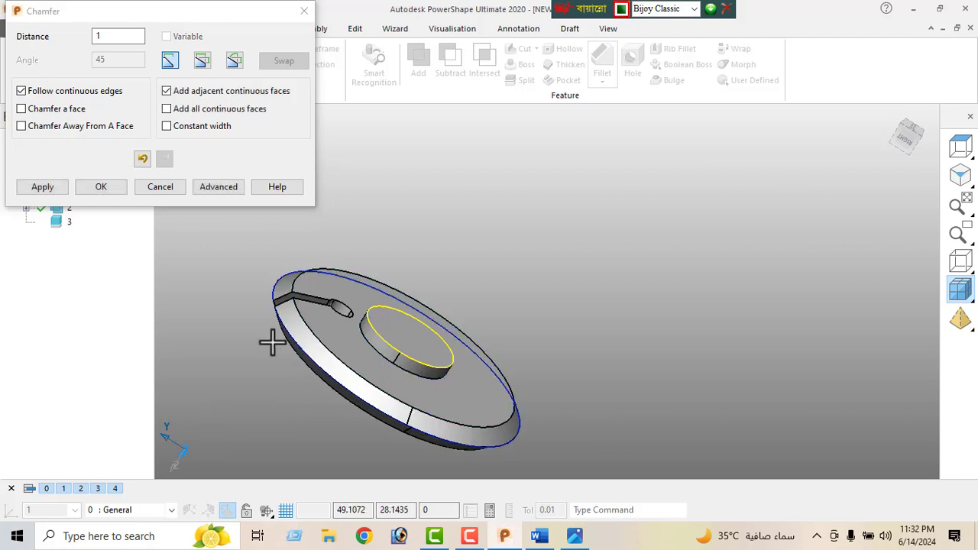
left_click(44, 189)
left_click(102, 189)
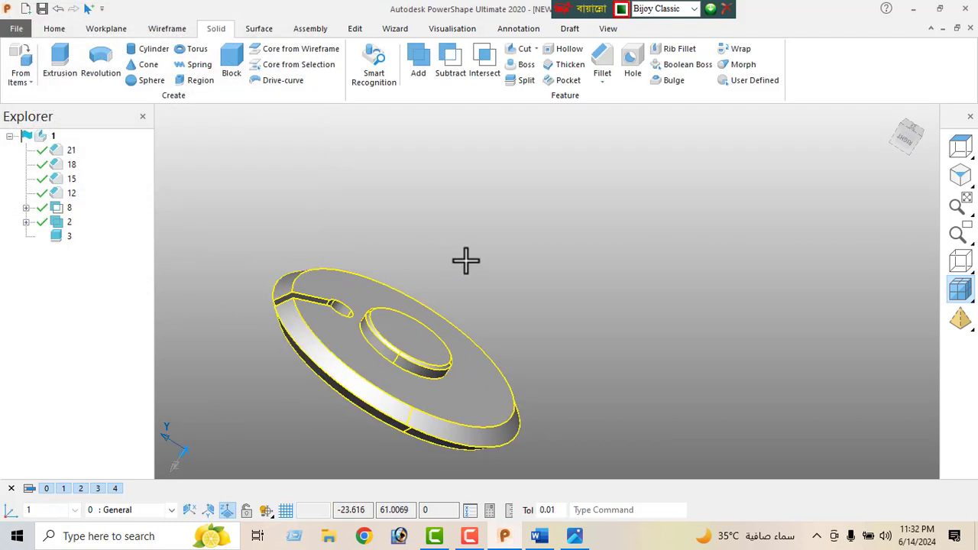
right_click(555, 213)
mouse_move(515, 270)
middle_mouse_down()
mouse_move(345, 395)
mouse_move(458, 213)
mouse_move(555, 251)
mouse_move(344, 316)
middle_mouse_up()
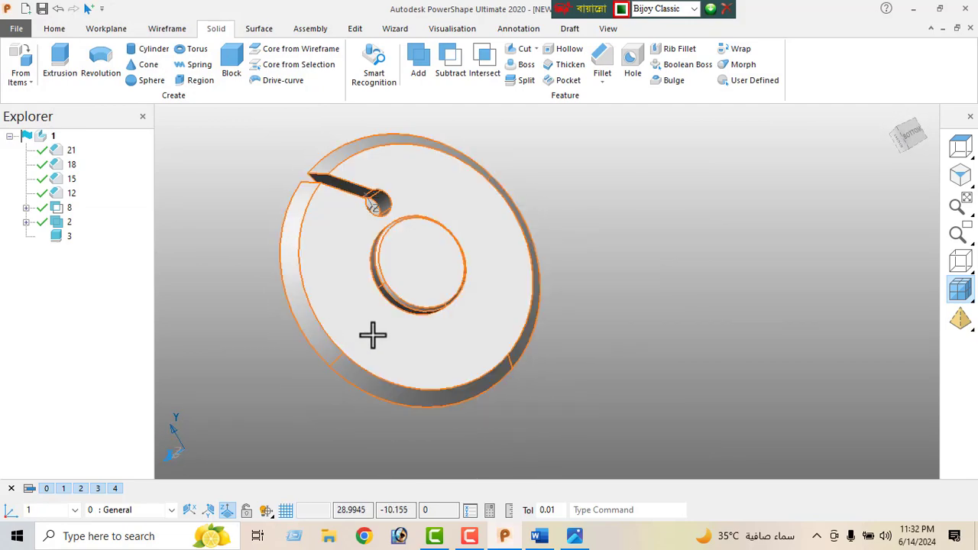
left_click(54, 209)
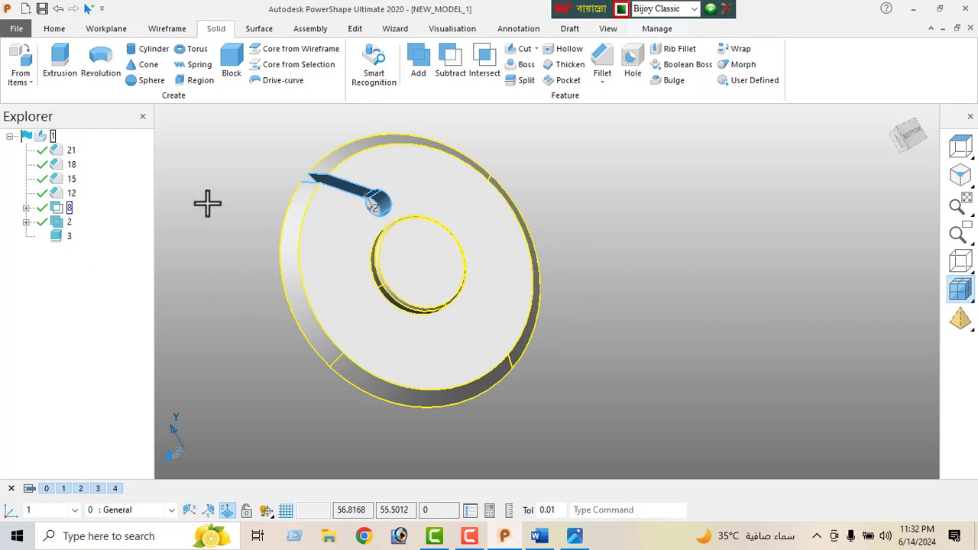
- Pattern the slot cut circularly with 8 elements at 45° around the disc centre
left_click(960, 263)
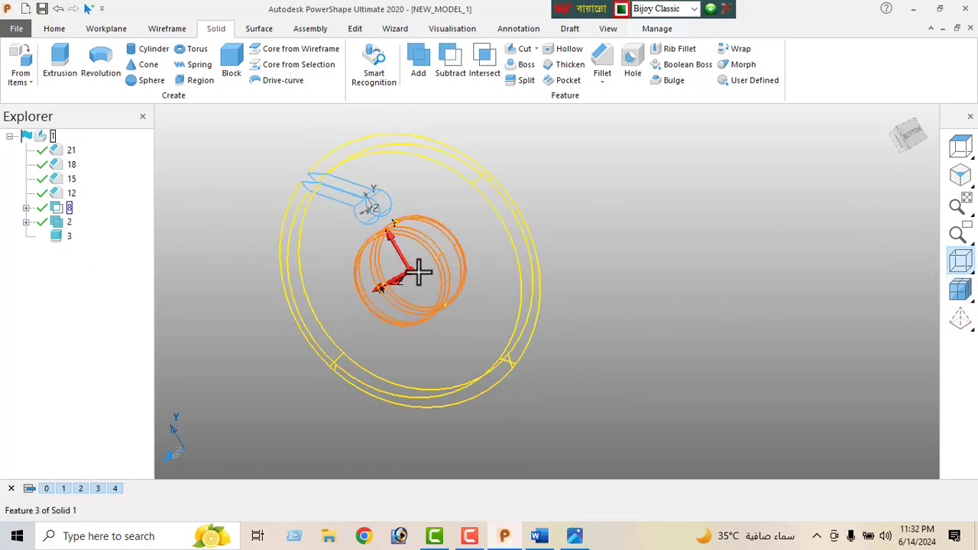
left_click(958, 172)
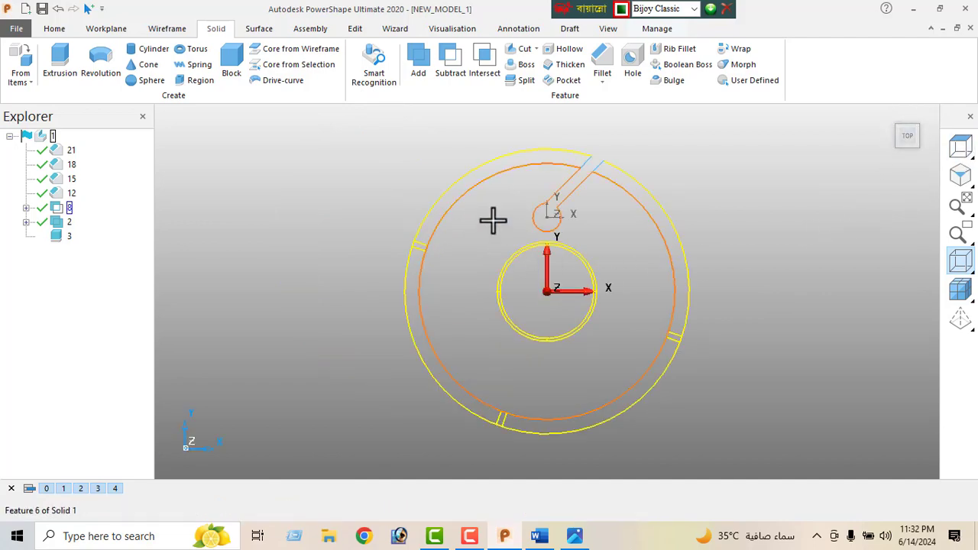
left_click(354, 32)
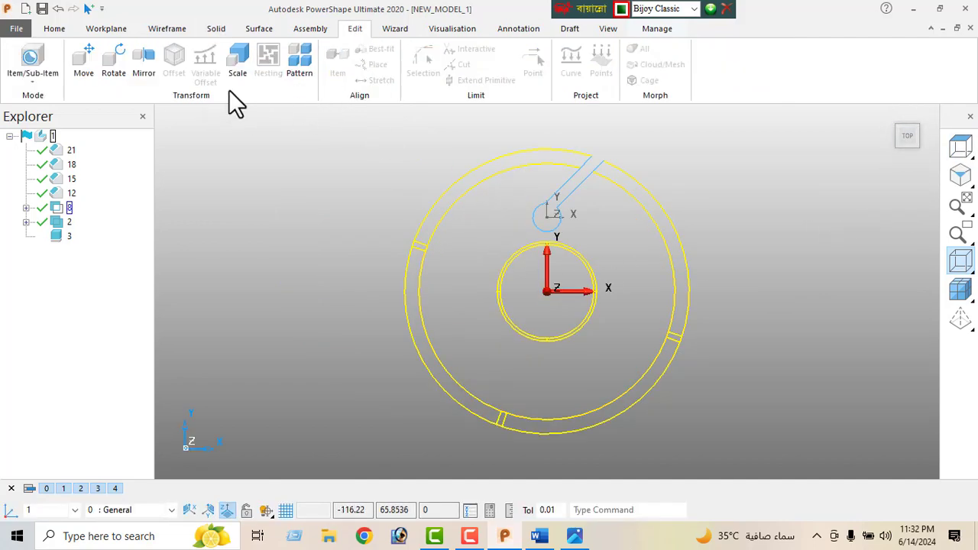
left_click(300, 61)
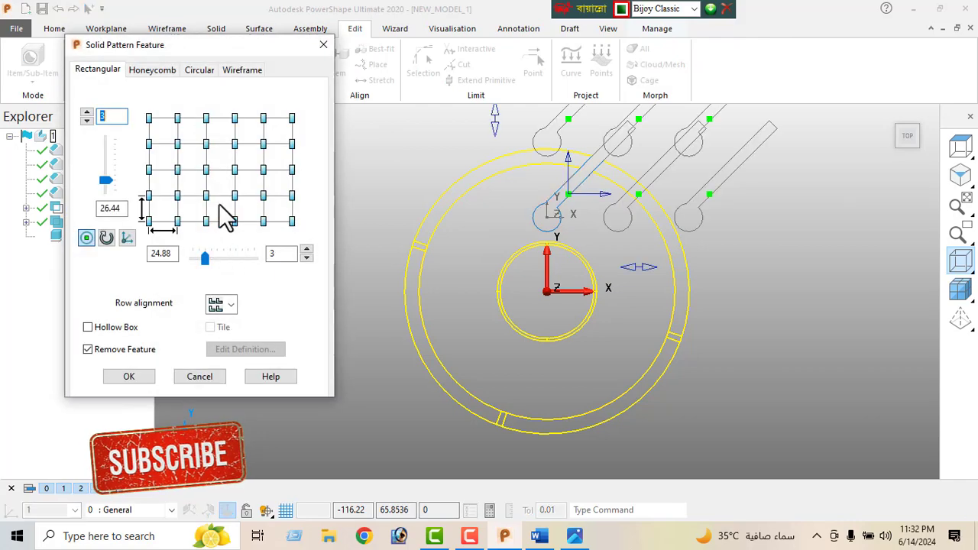
left_click(201, 75)
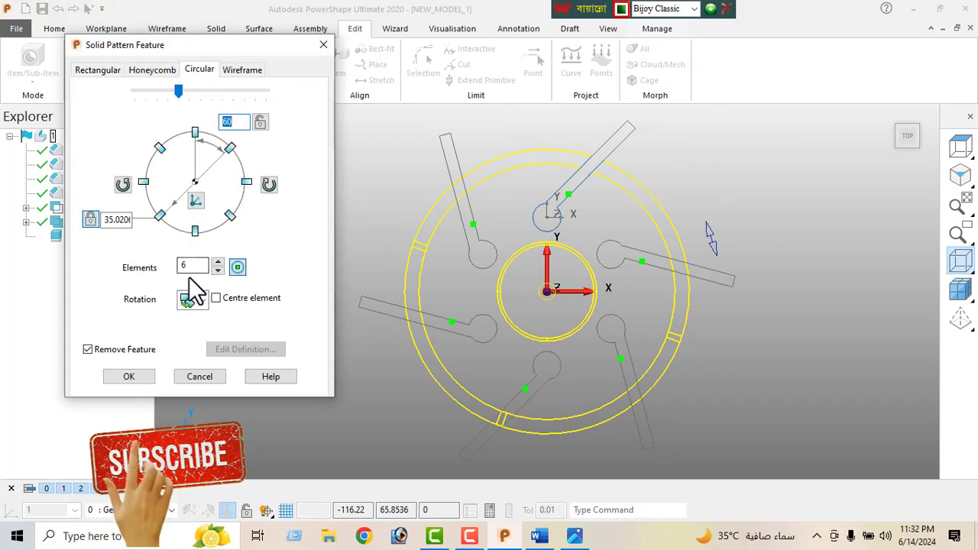
left_click(218, 262)
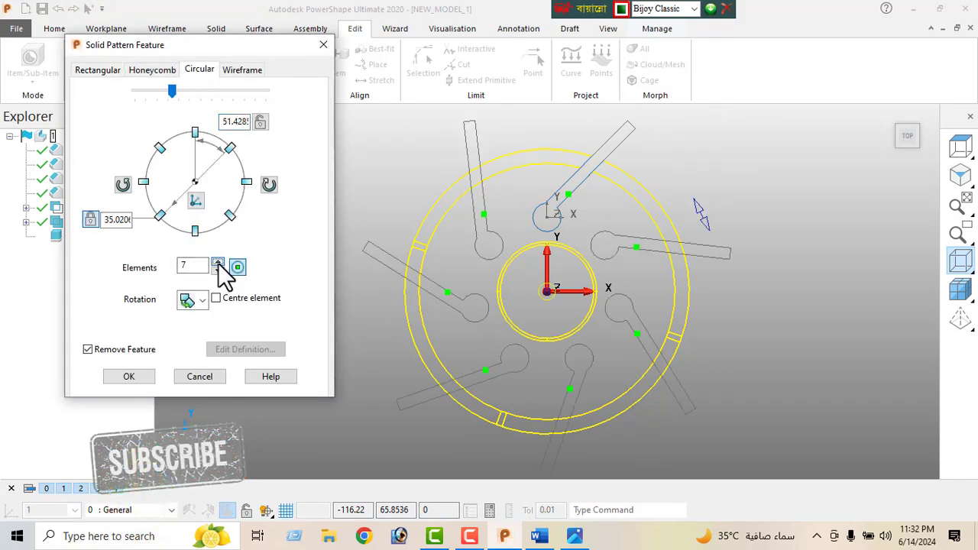
left_click(218, 262)
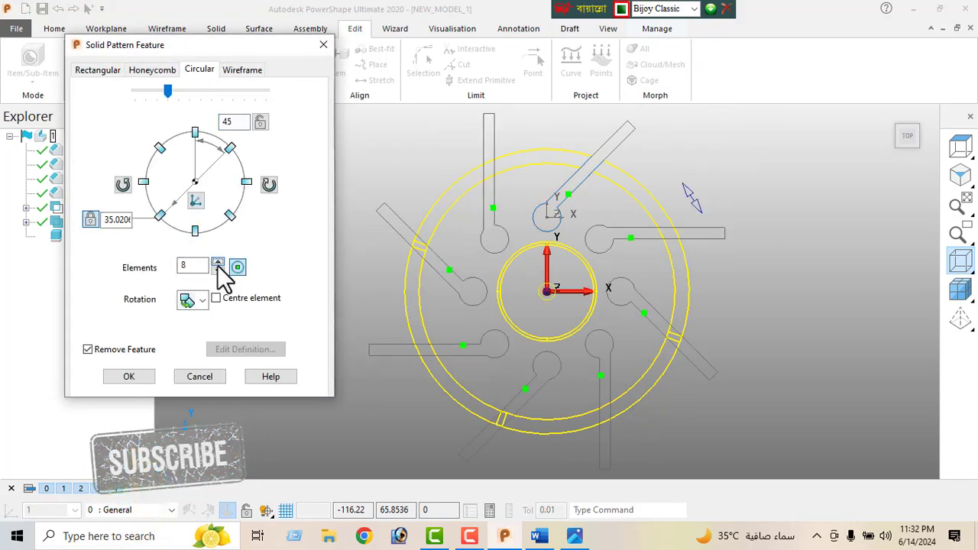
left_click(127, 377)
- Show the patterned disc shaded in isometric view, tilted from near the top
left_click(961, 291)
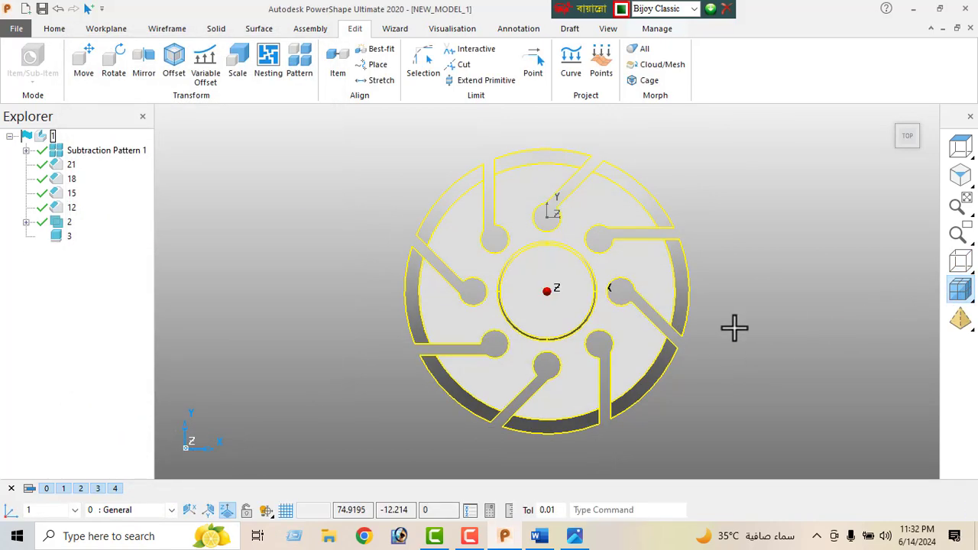
left_click(963, 175)
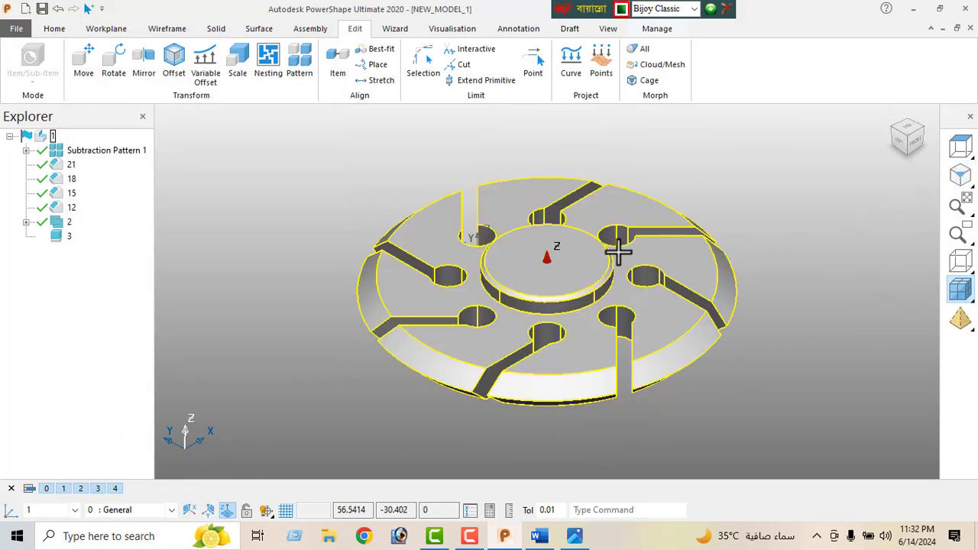
right_click(255, 150)
left_click(279, 158)
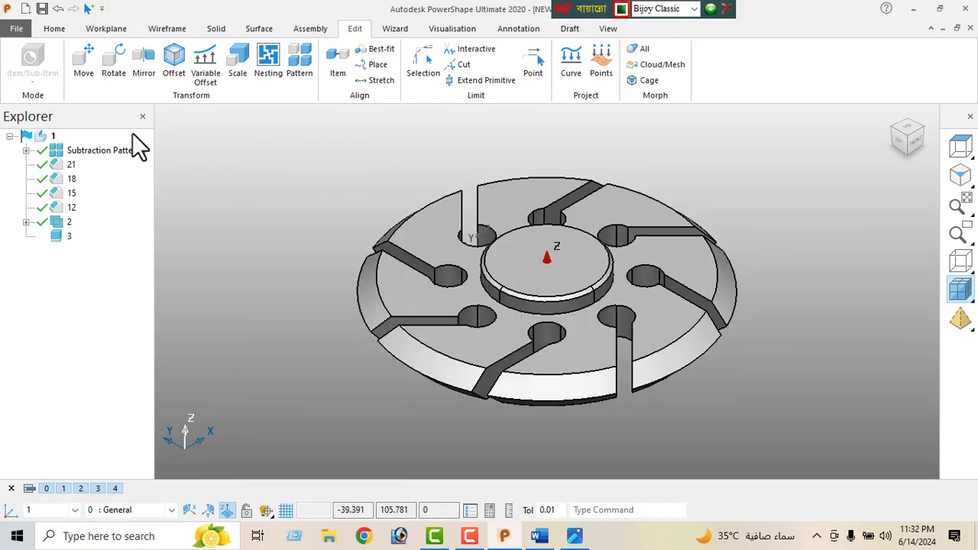
mouse_move(136, 145)
middle_mouse_down()
mouse_move(335, 321)
mouse_move(393, 175)
mouse_move(436, 316)
middle_mouse_up()
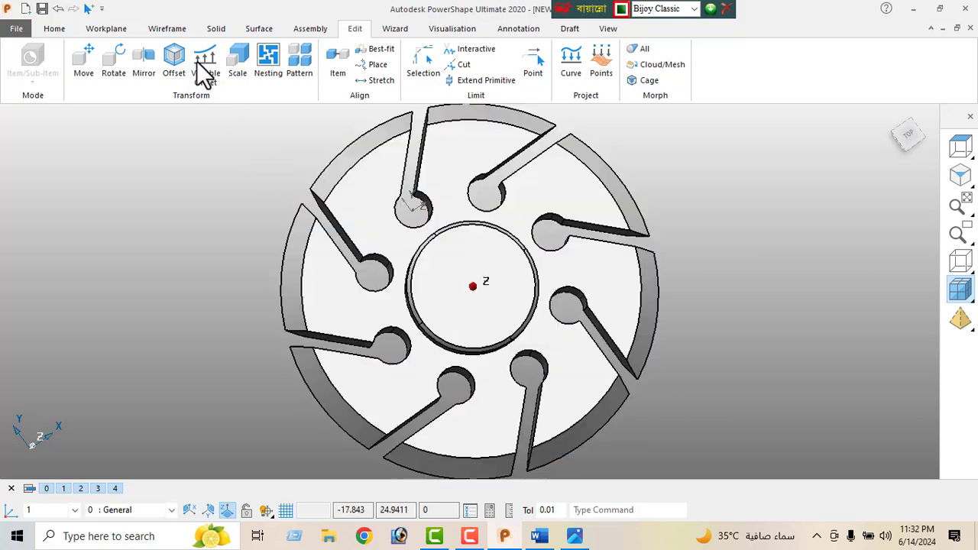
- Draw a circle centred on the disc centre and return to the wireframe top view
left_click(161, 29)
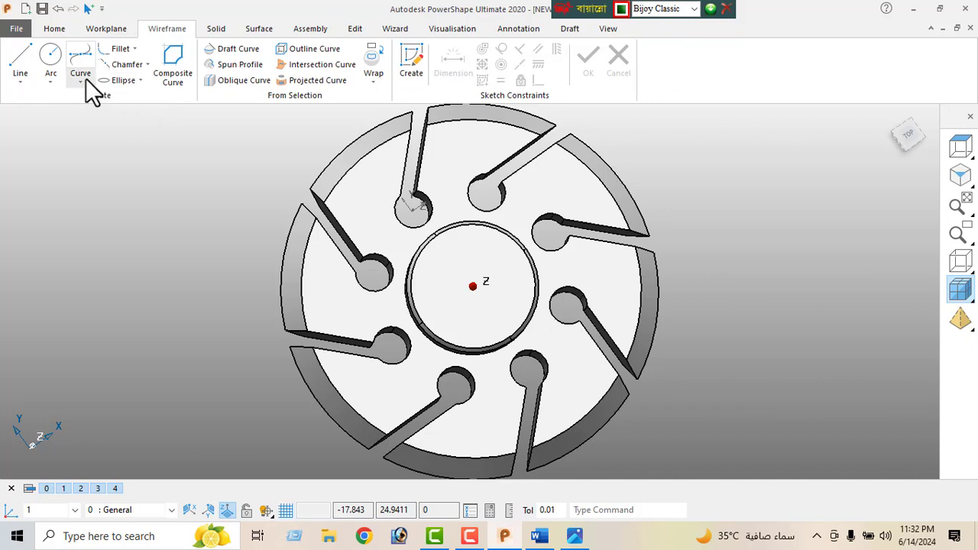
left_click(50, 58)
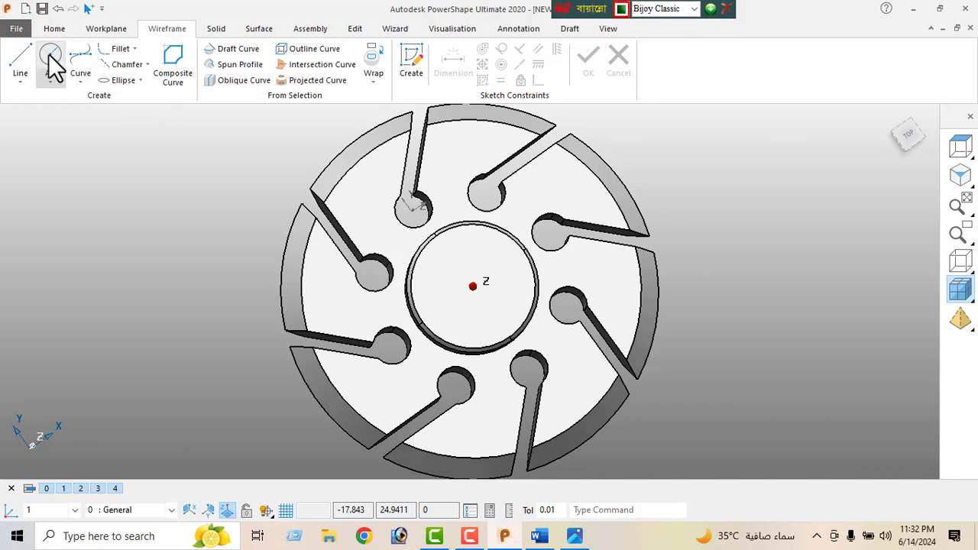
left_click(471, 288)
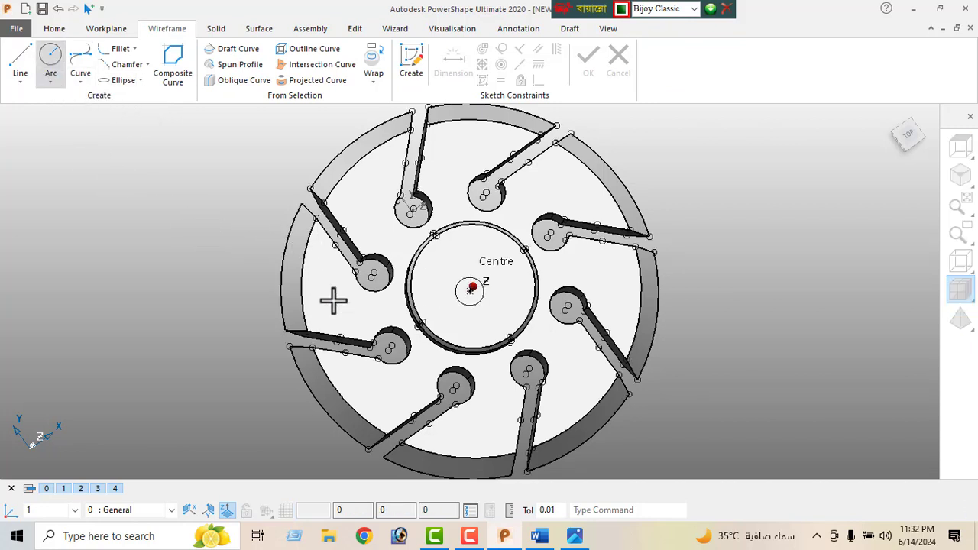
left_click(960, 263)
mouse_move(362, 173)
middle_mouse_down()
mouse_move(408, 79)
mouse_move(343, 196)
mouse_move(297, 175)
middle_mouse_up()
mouse_move(908, 136)
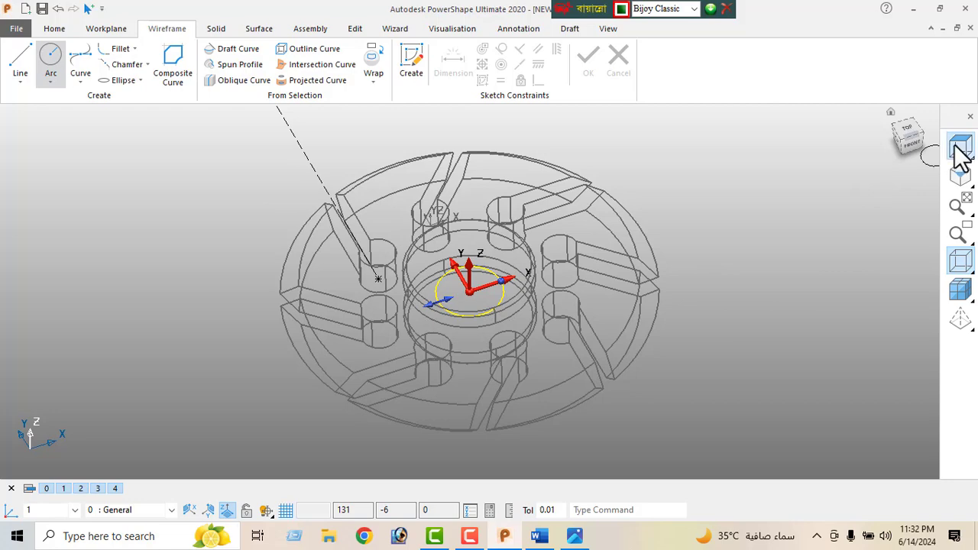
left_click(960, 147)
right_click(132, 159)
left_click(159, 171)
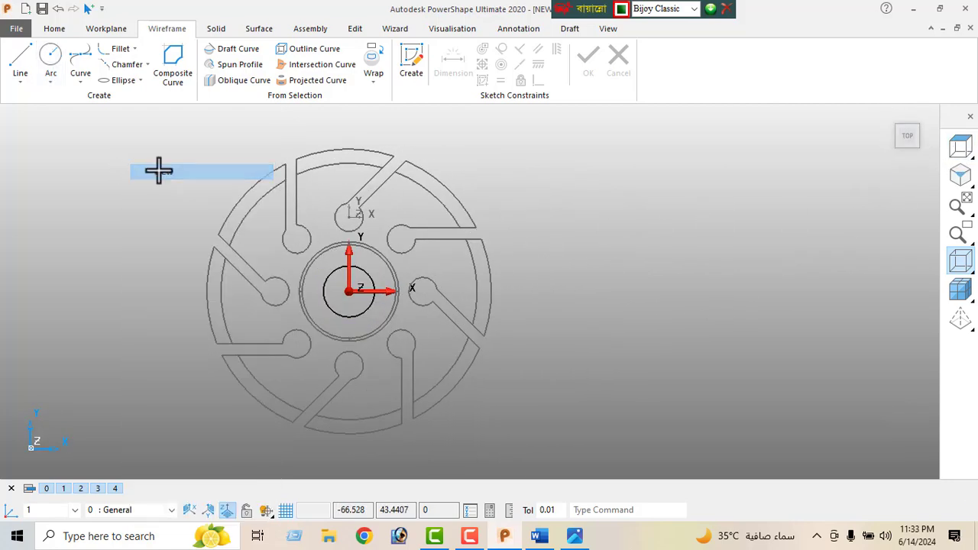
- Change the inner circle's radius from 9 to 10
left_click(336, 272)
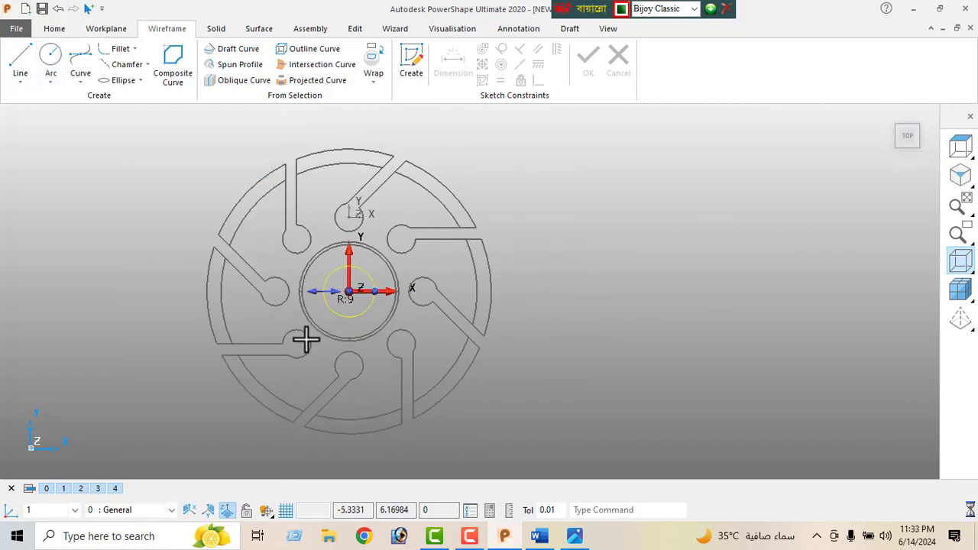
double_click(256, 288)
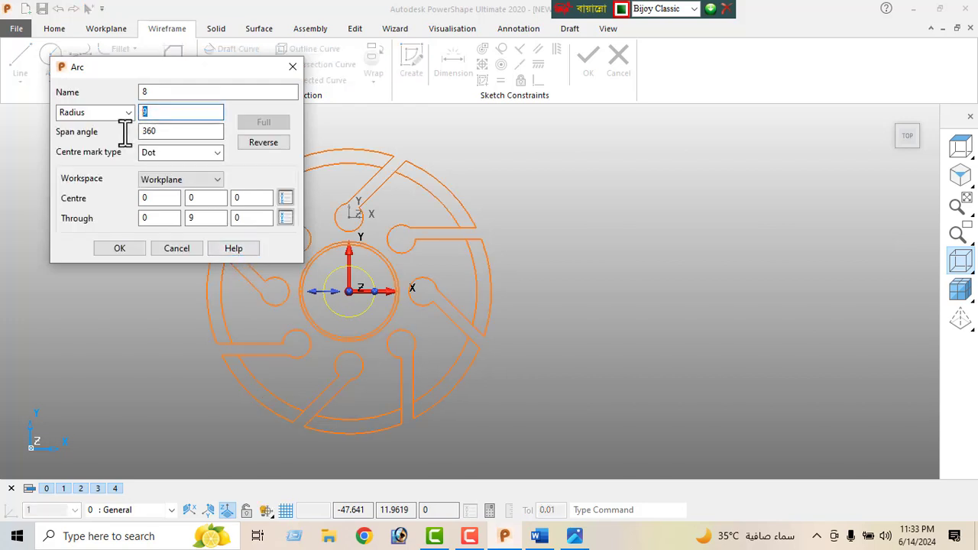
type("10")
key("Return")
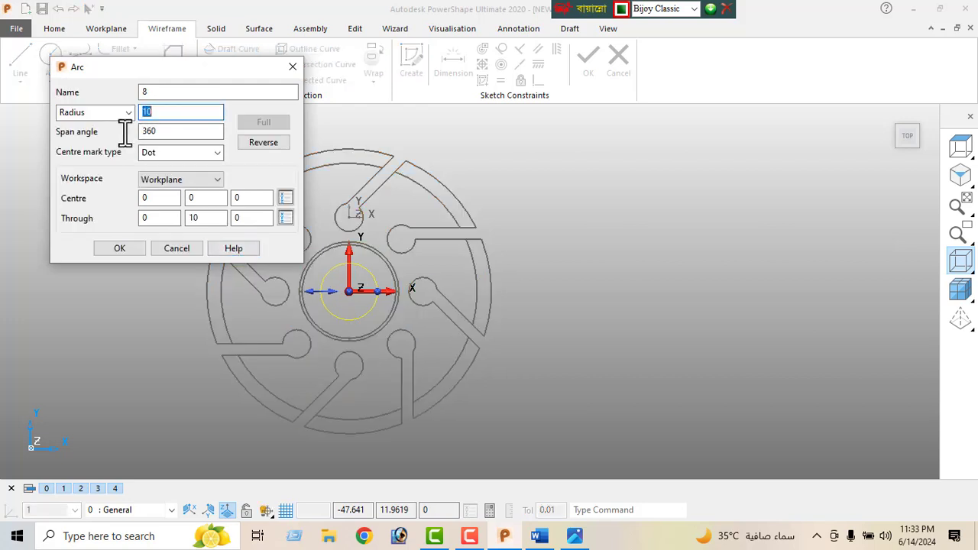
left_click(114, 249)
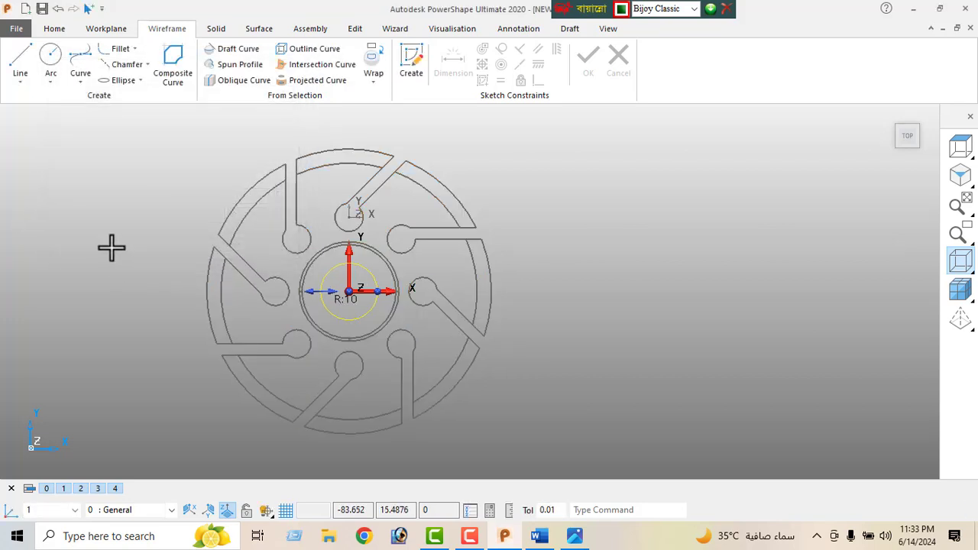
- Begin a straight line at the bore centre, zoomed in and tilted around it
left_click(22, 62)
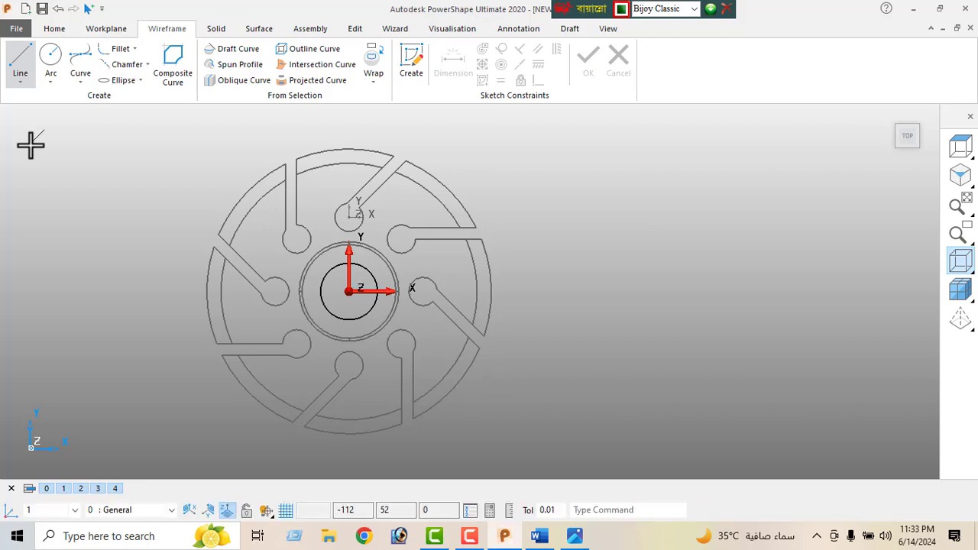
right_click(34, 191)
left_click(87, 169)
scroll(323, 290, "up", 2)
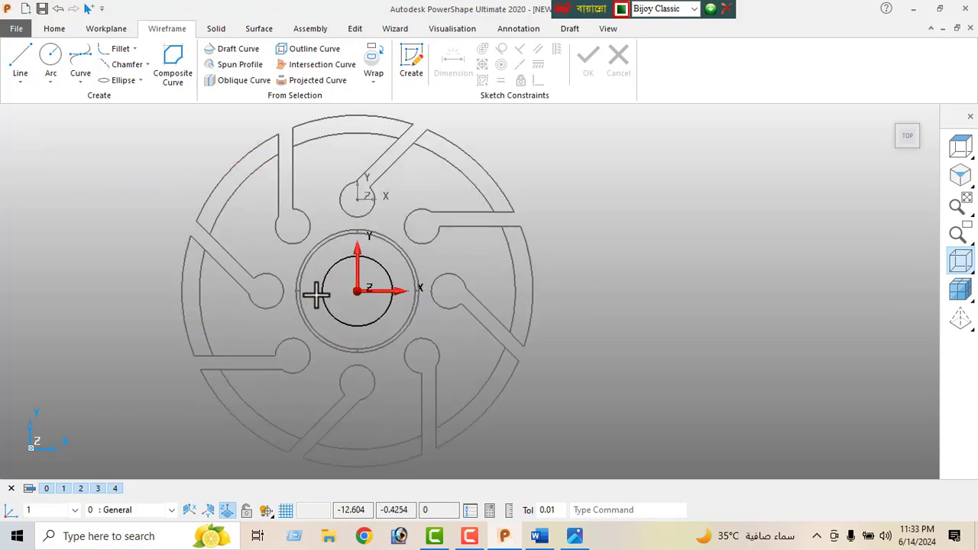
scroll(330, 291, "up", 2)
scroll(344, 284, "up", 2)
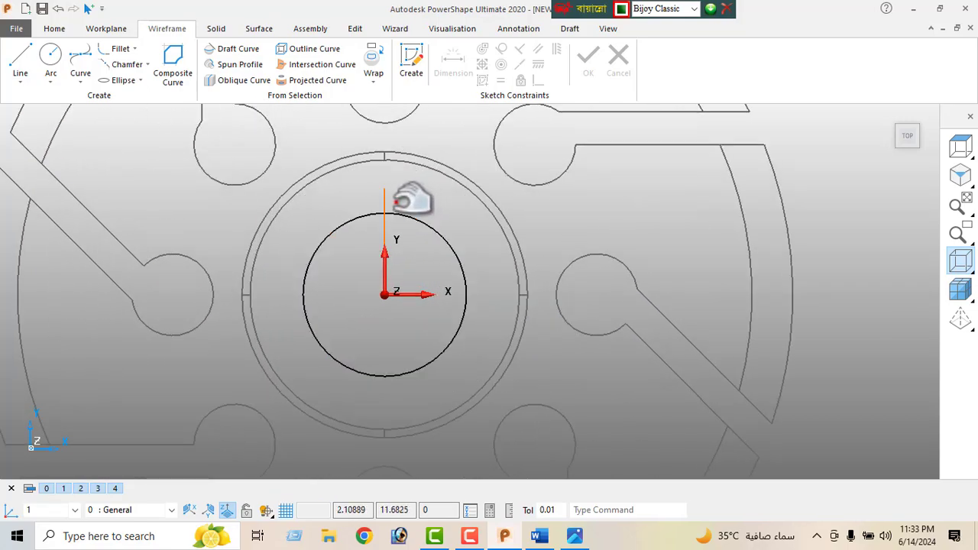
mouse_move(412, 220)
middle_mouse_down()
mouse_move(509, 194)
mouse_move(591, 72)
mouse_move(389, 207)
mouse_move(492, 277)
mouse_move(581, 227)
mouse_move(405, 253)
mouse_move(353, 356)
mouse_move(328, 343)
middle_mouse_up()
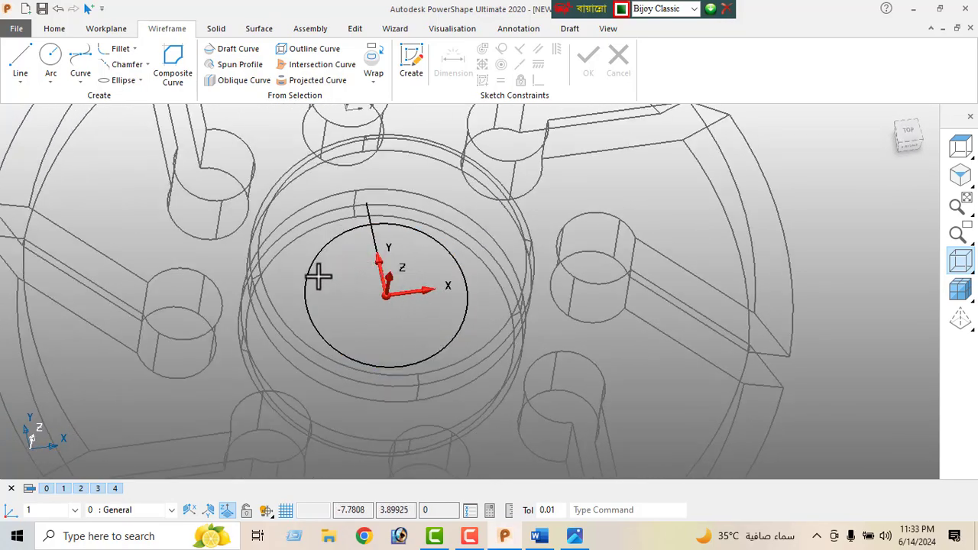
- Finish the 13-long vertical line and offset copies of it 3 and -3 to either side
left_click(361, 208)
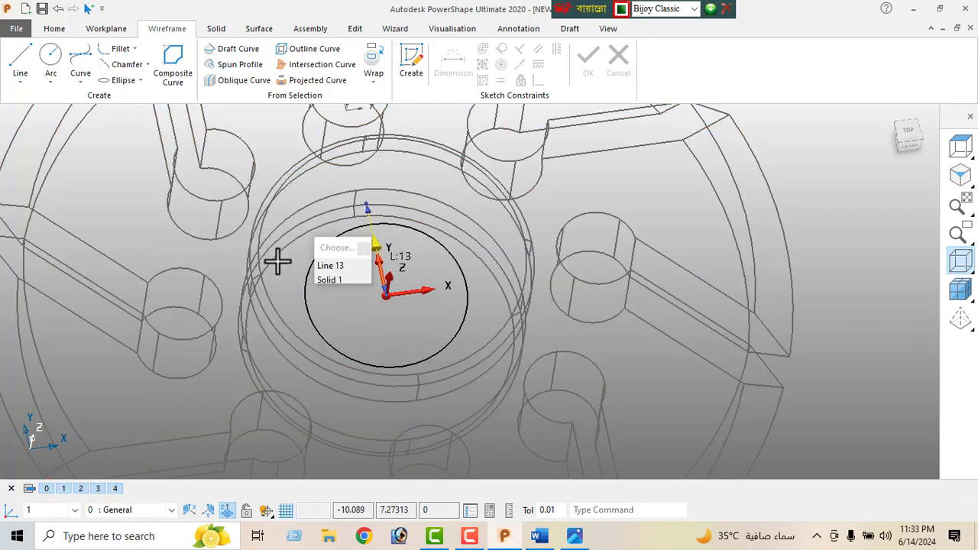
left_click(356, 31)
left_click(172, 68)
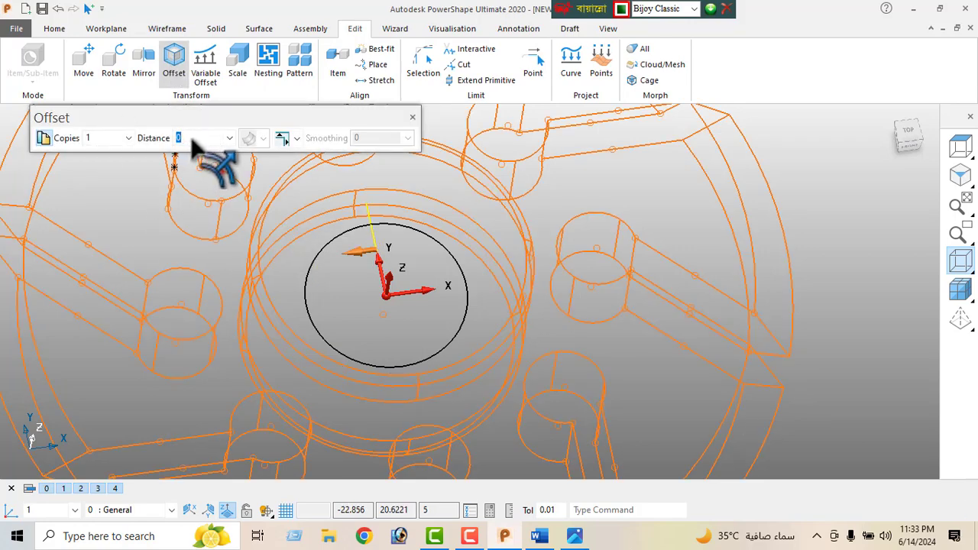
key("Return")
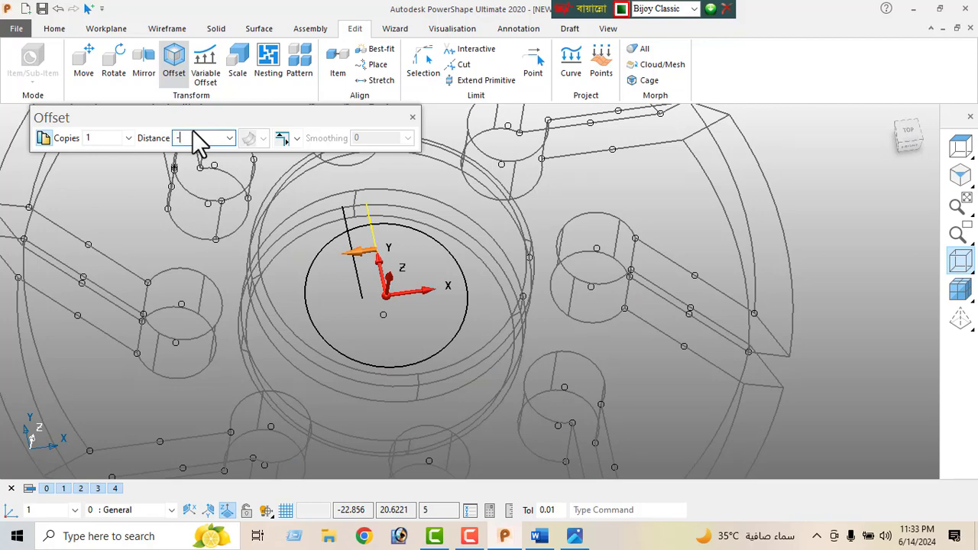
type("-3")
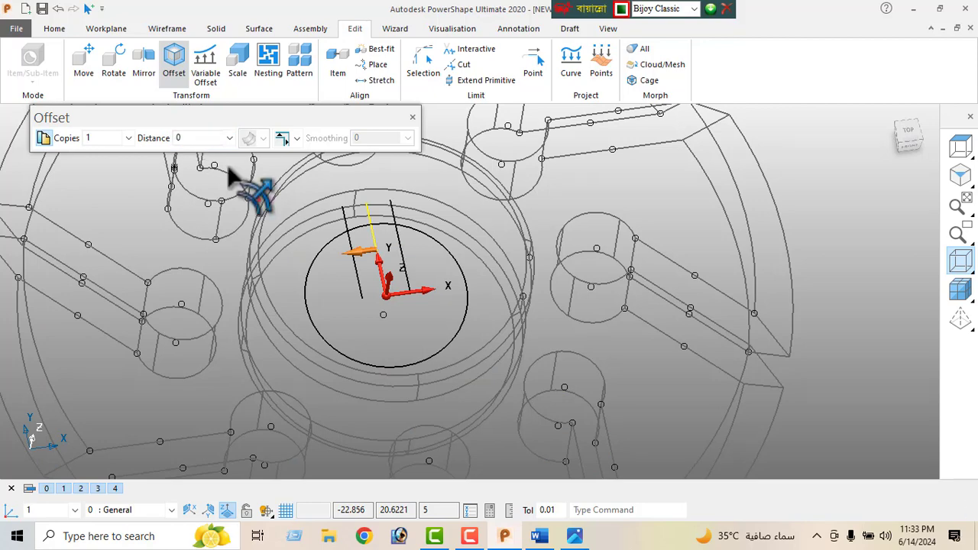
left_click(411, 119)
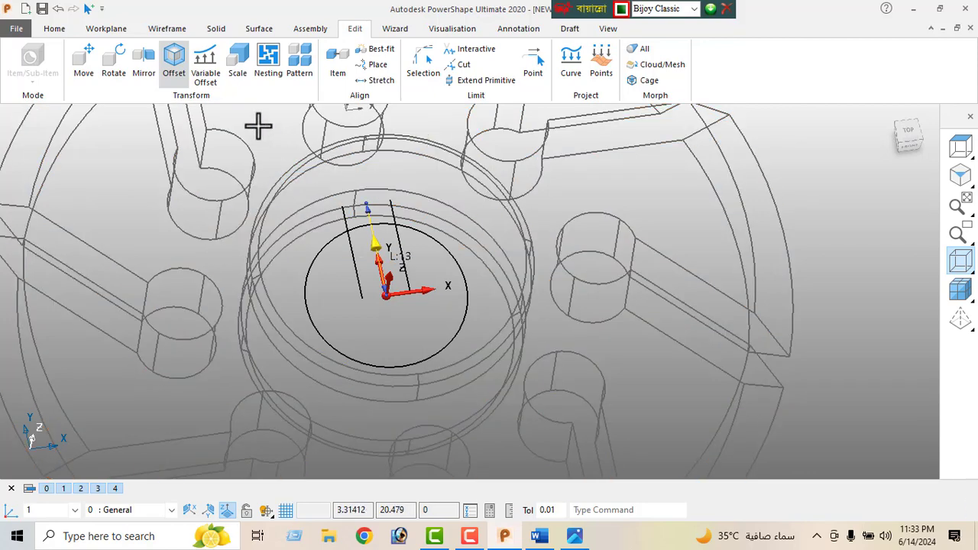
left_click(161, 31)
left_click(23, 69)
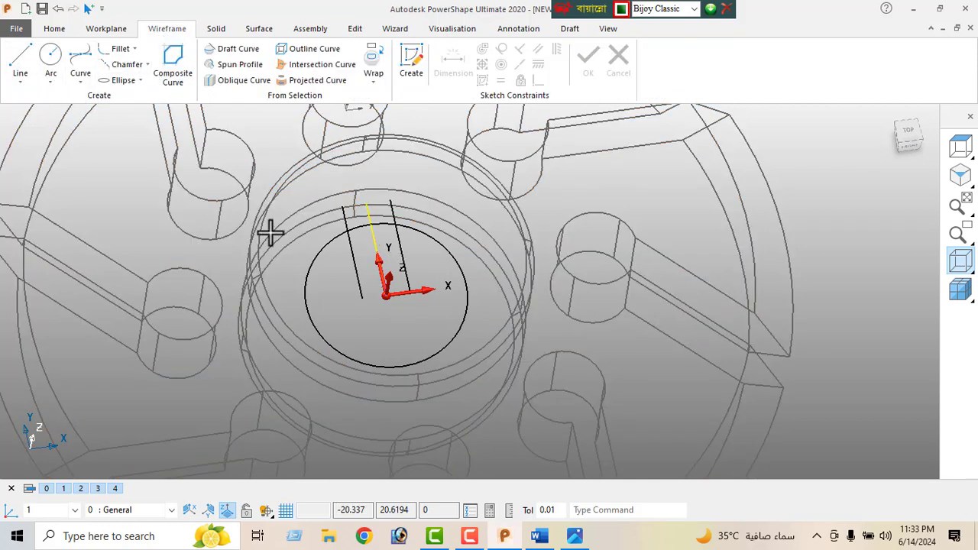
- Close the offset tops with a line and chain the keyway rectangle into a composite curve
left_click(362, 205)
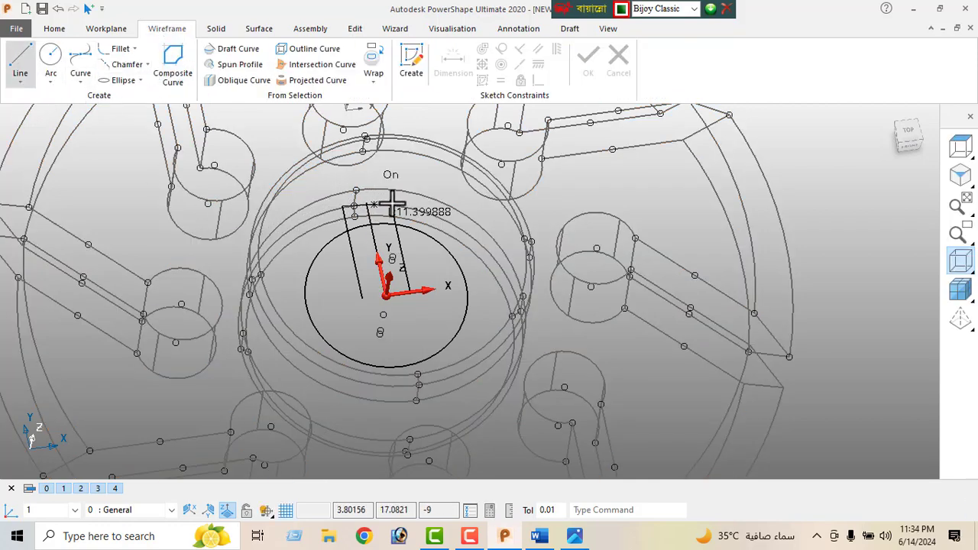
left_click(391, 204)
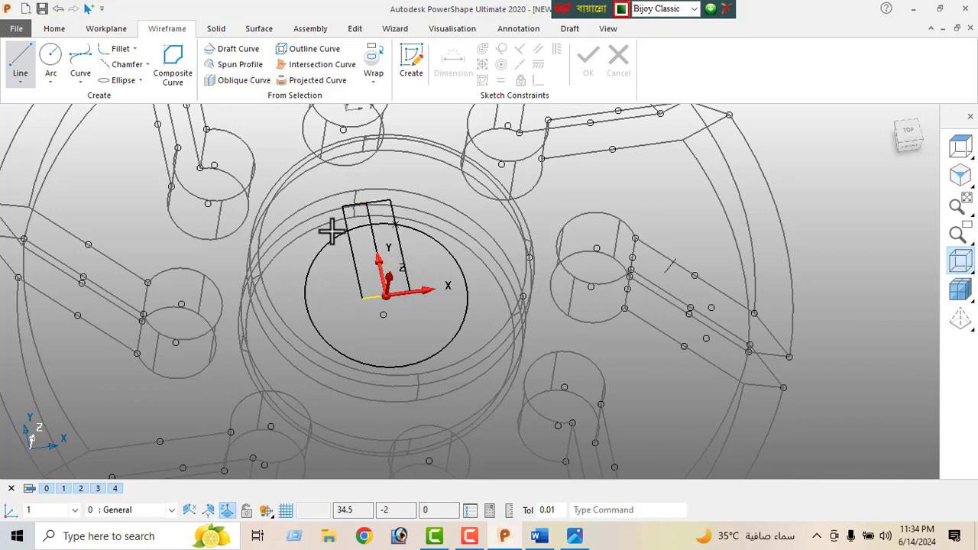
left_click(173, 67)
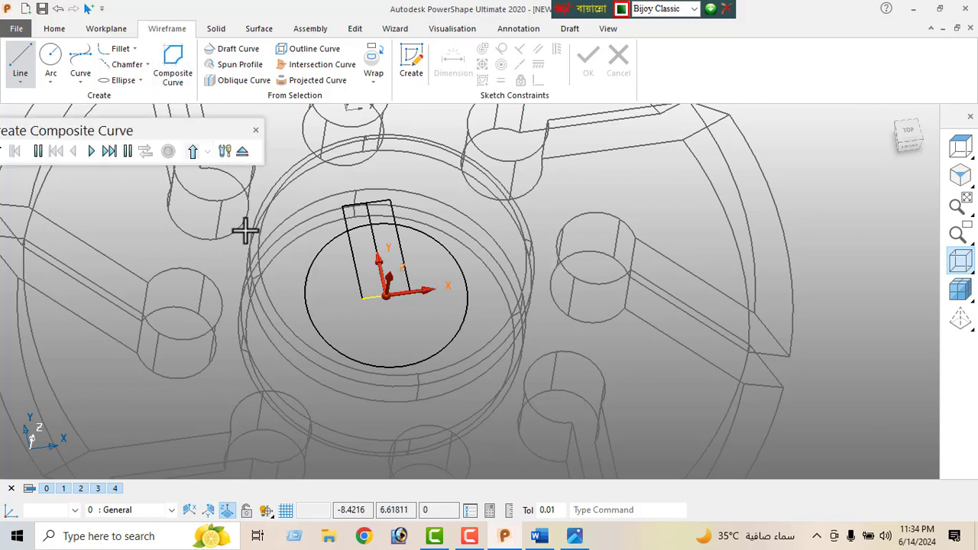
left_click(400, 243)
left_click(391, 200)
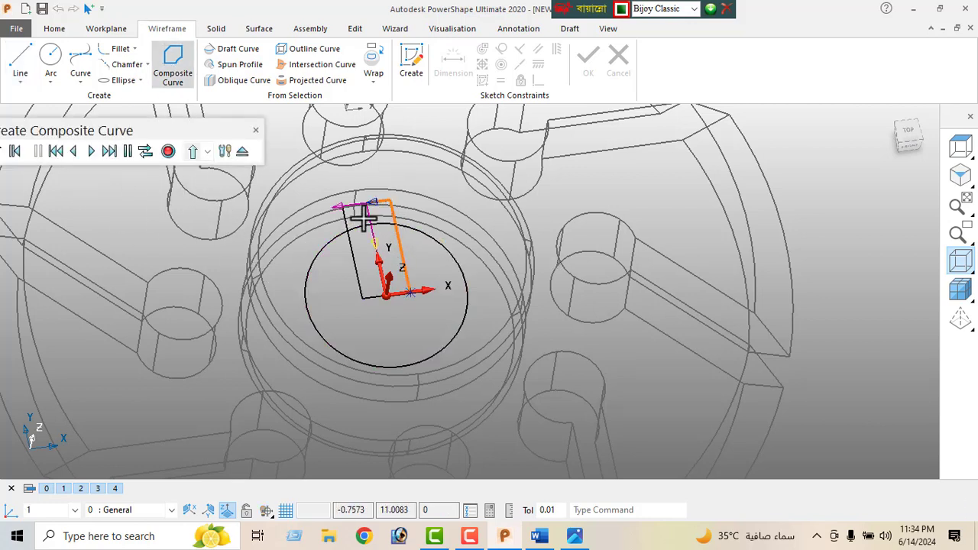
left_click(320, 230)
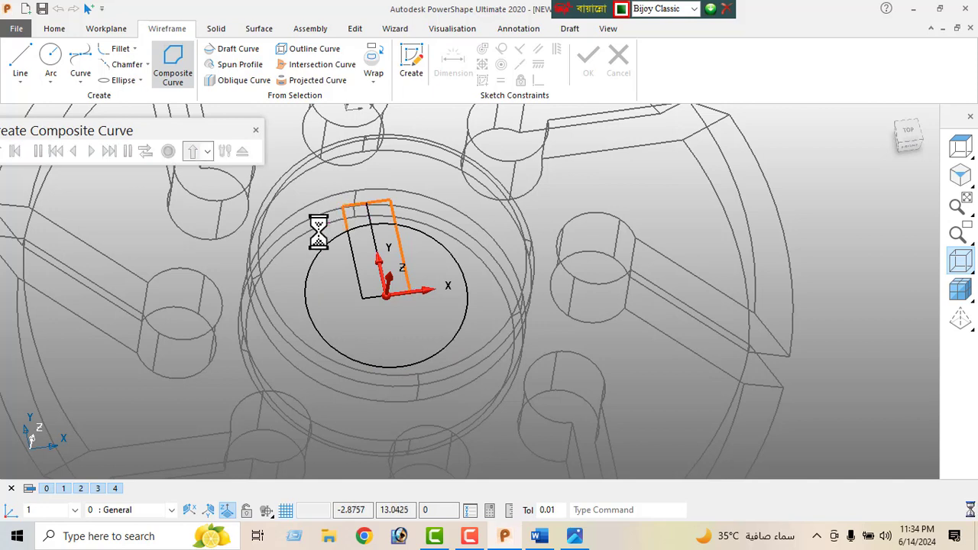
left_click(362, 270)
left_click(414, 296)
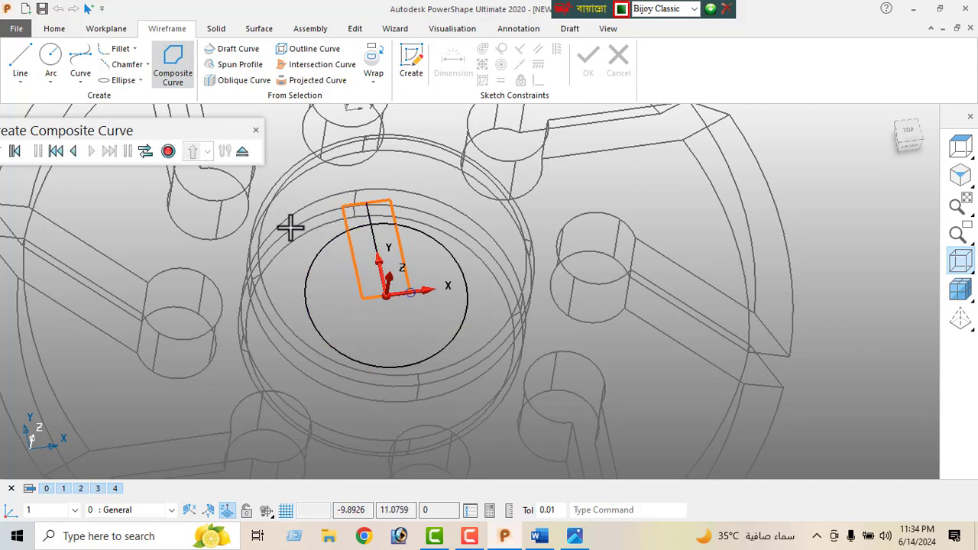
left_click(167, 152)
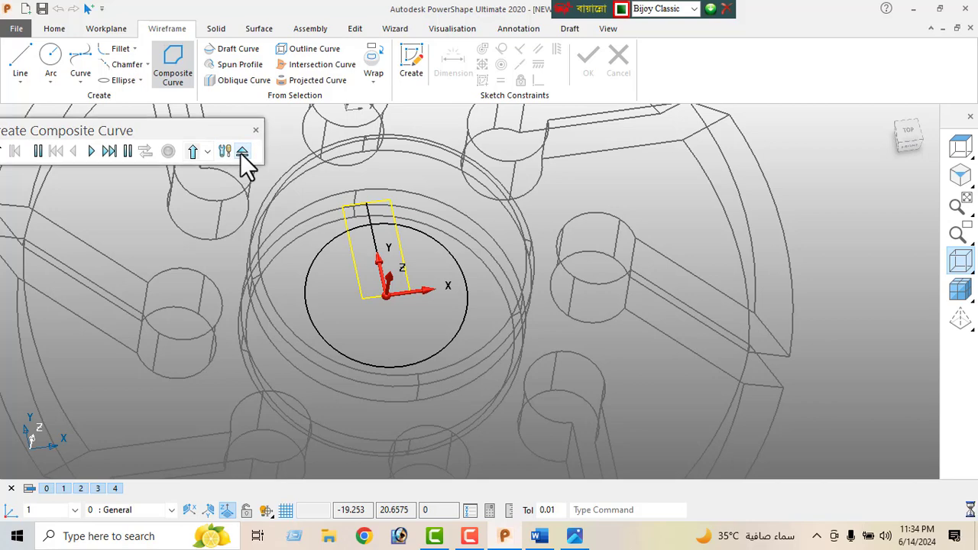
left_click(241, 151)
right_click(815, 212)
- Place a radius-10 circle at the origin and extrude it into a cylinder in shaded view
left_click(840, 195)
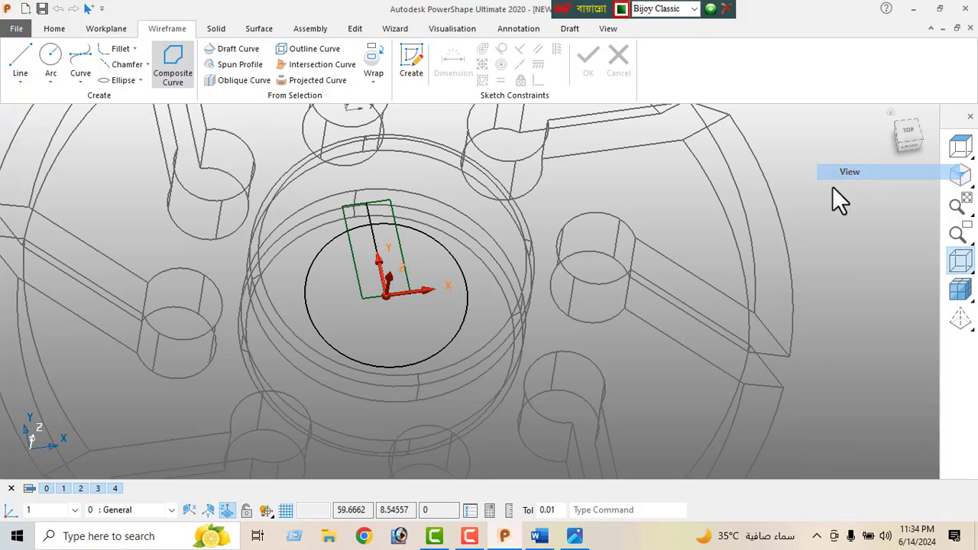
scroll(506, 319, "down", 3)
scroll(470, 337, "down", 2)
scroll(470, 337, "down", 1)
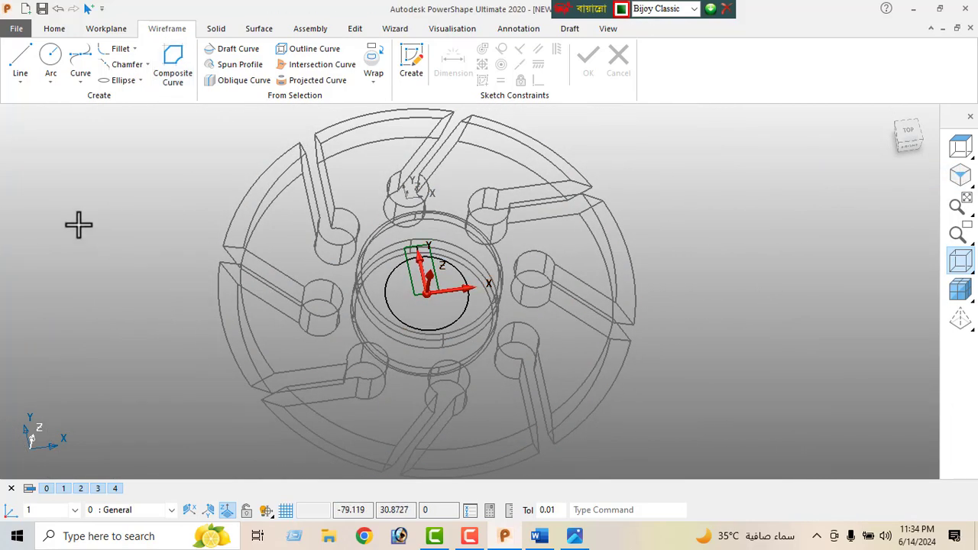
left_click(466, 303)
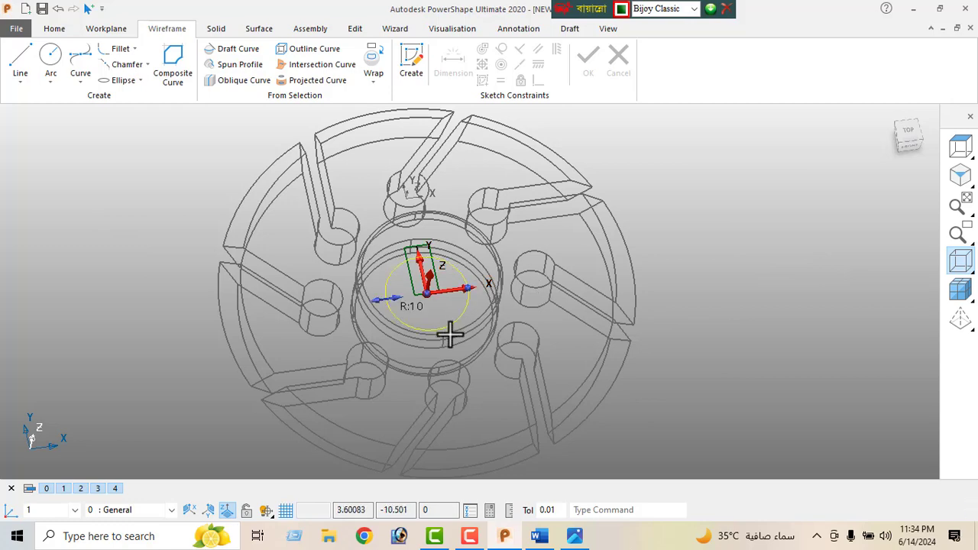
left_click(955, 293)
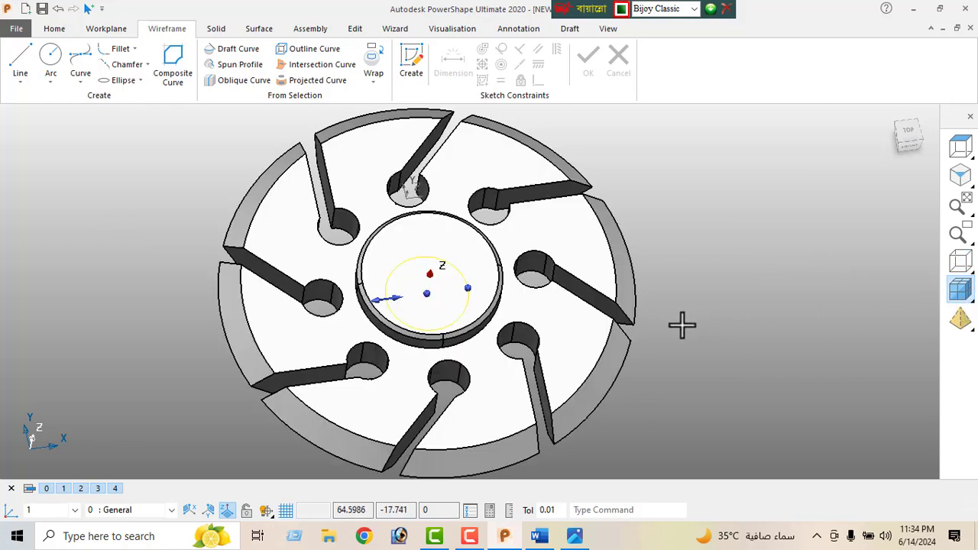
mouse_move(464, 173)
middle_mouse_down()
mouse_move(427, 243)
mouse_move(359, 260)
middle_mouse_up()
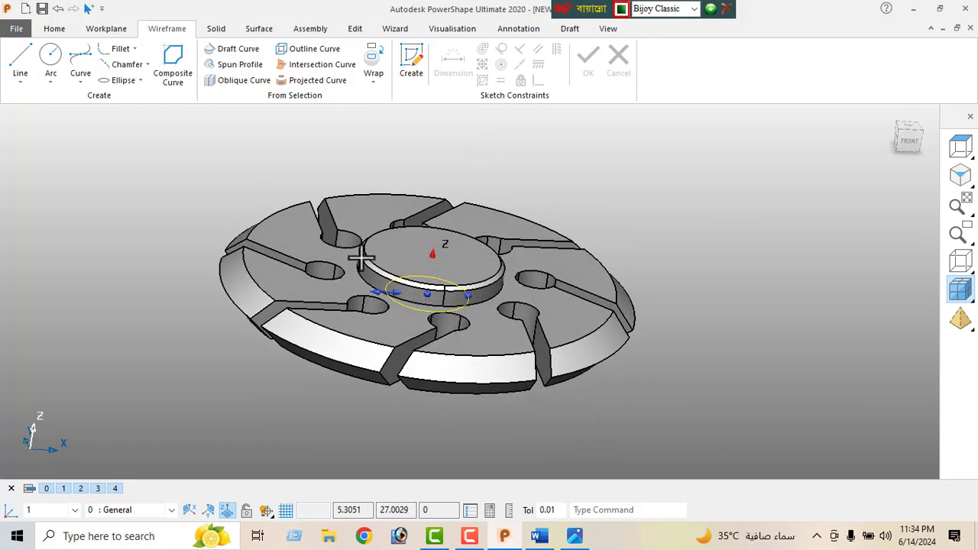
left_click(216, 31)
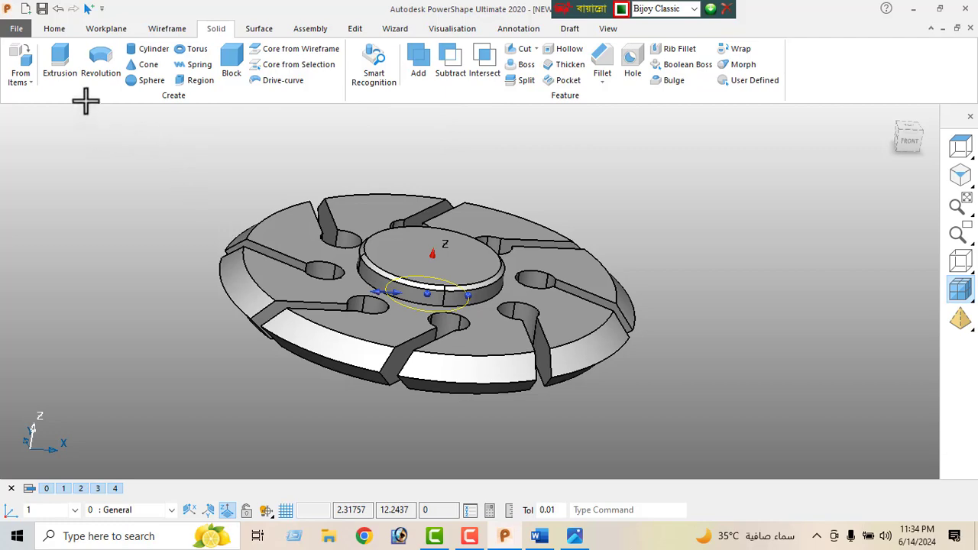
left_click(61, 67)
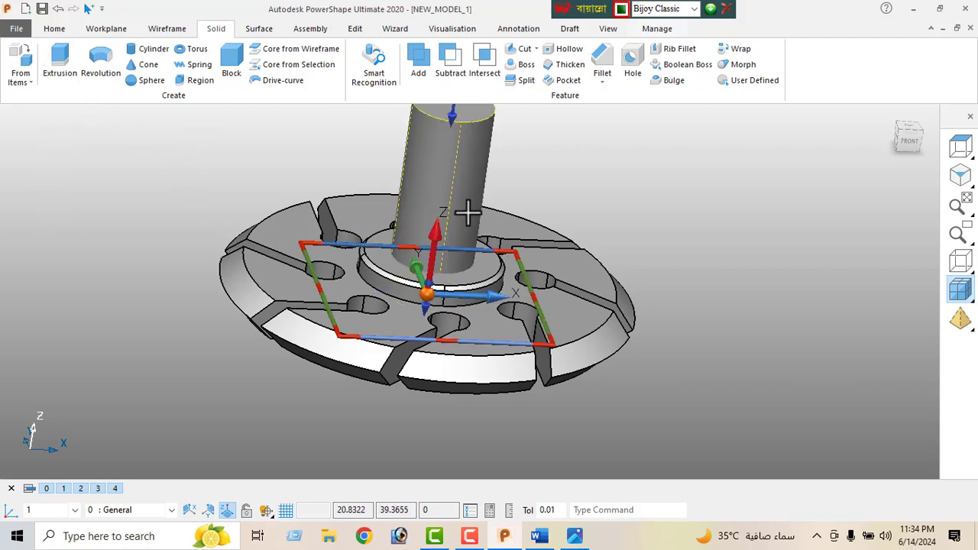
- Set the cylinder's extrusion to equal lengths of 50 in both directions
scroll(470, 244, "down", 1)
scroll(473, 252, "down", 1)
scroll(489, 191, "down", 2)
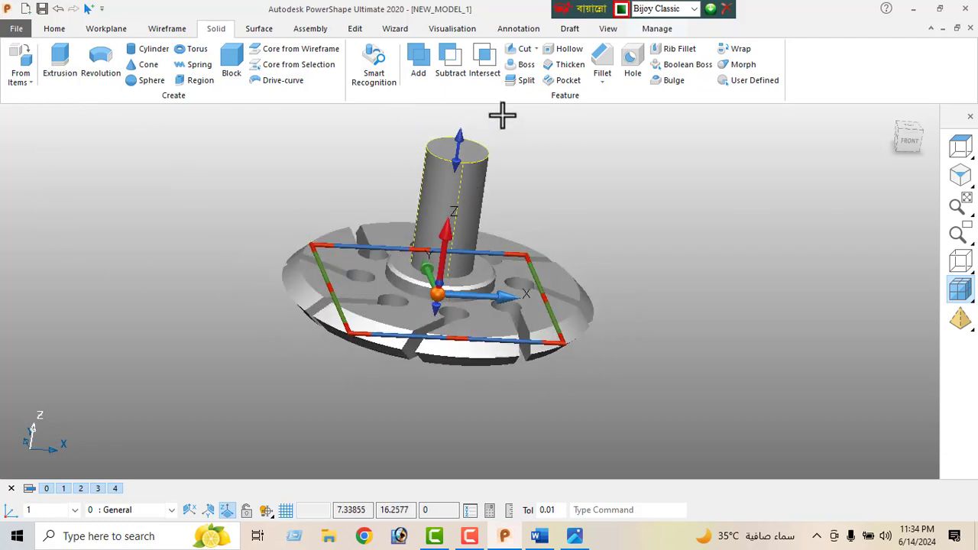
key("ctrl+5")
key("ctrl+8")
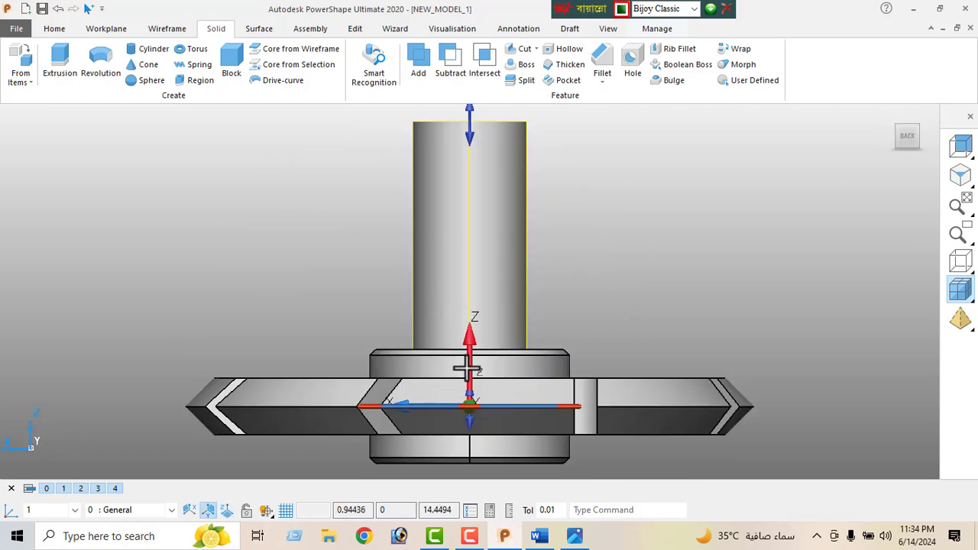
scroll(466, 370, "down", 1)
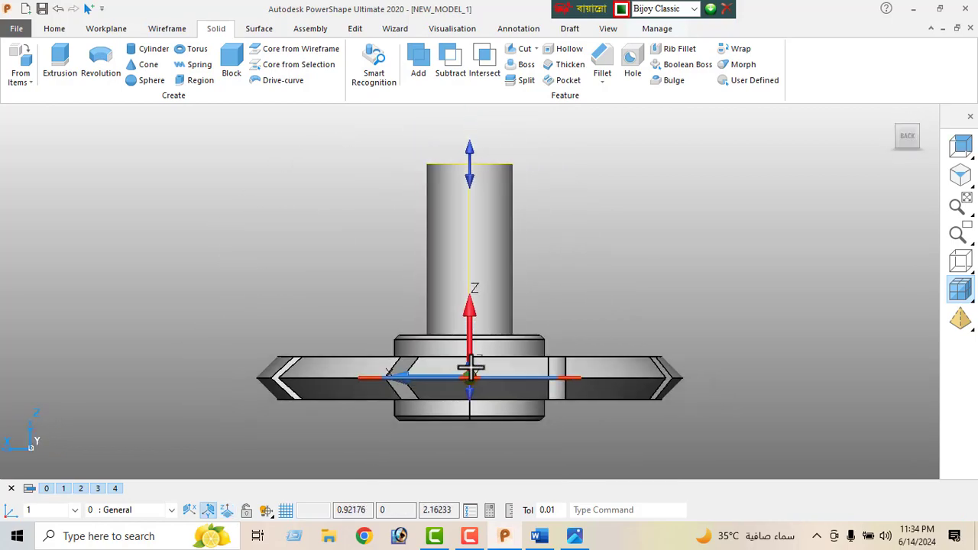
middle_click_drag(466, 370, 359, 414)
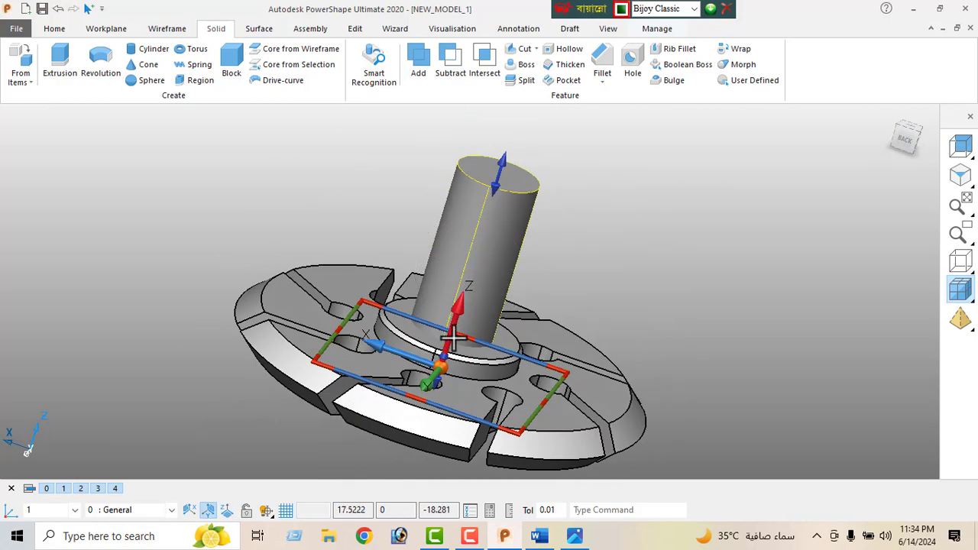
double_click(483, 242)
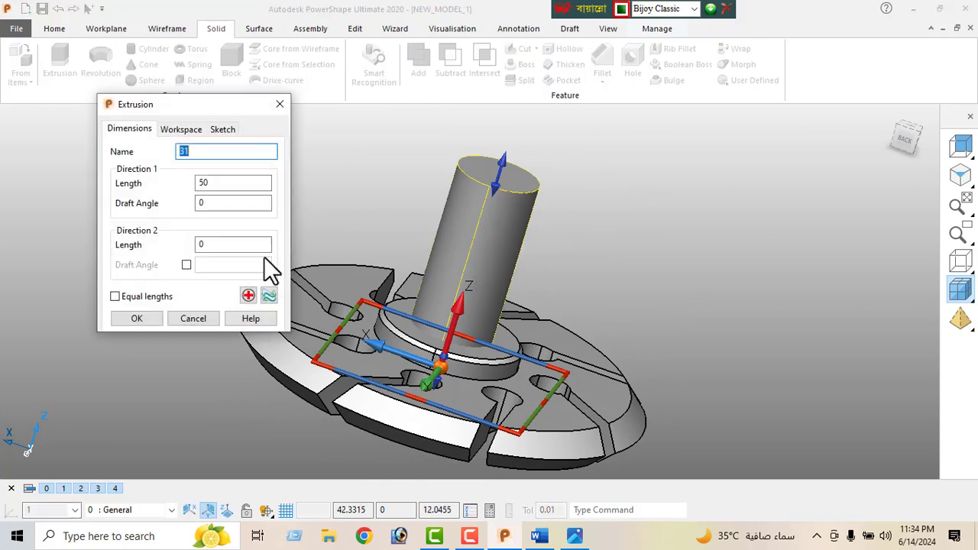
left_click(114, 296)
- Confirm the extrusion and subtract the cylinder from the disc to cut the bore
mouse_move(472, 323)
middle_mouse_down()
mouse_move(480, 321)
mouse_move(438, 428)
middle_mouse_up()
mouse_move(448, 360)
middle_mouse_down()
mouse_move(508, 181)
mouse_move(461, 292)
middle_mouse_up()
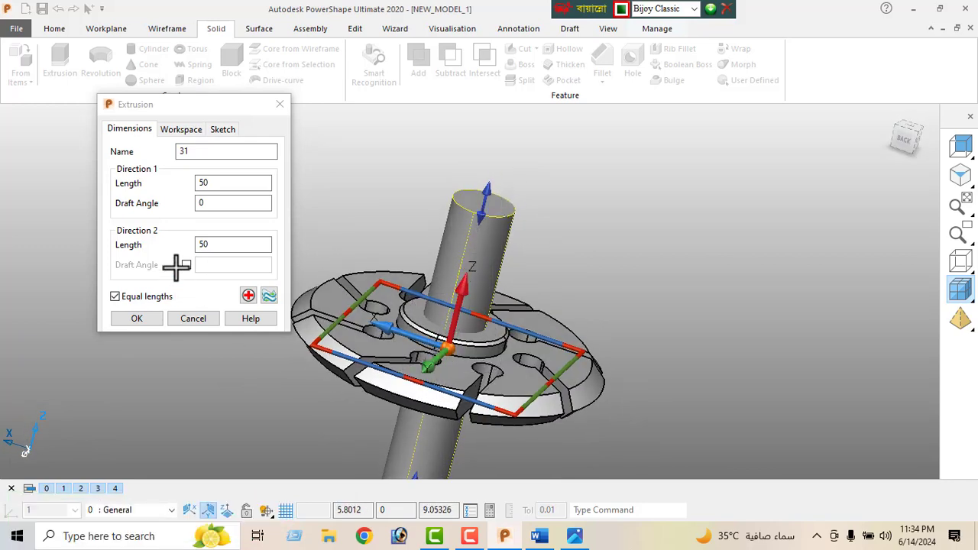
left_click(136, 318)
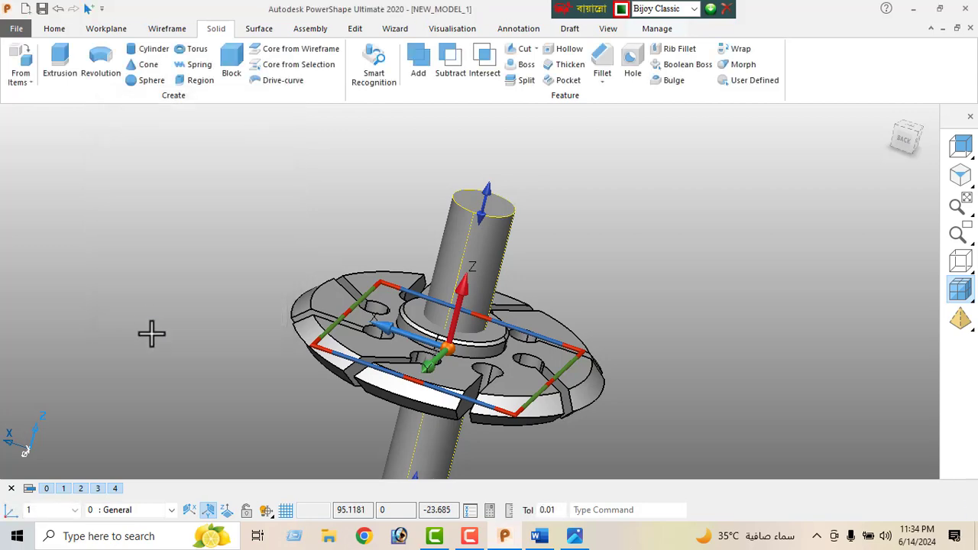
left_click(454, 65)
right_click(104, 195)
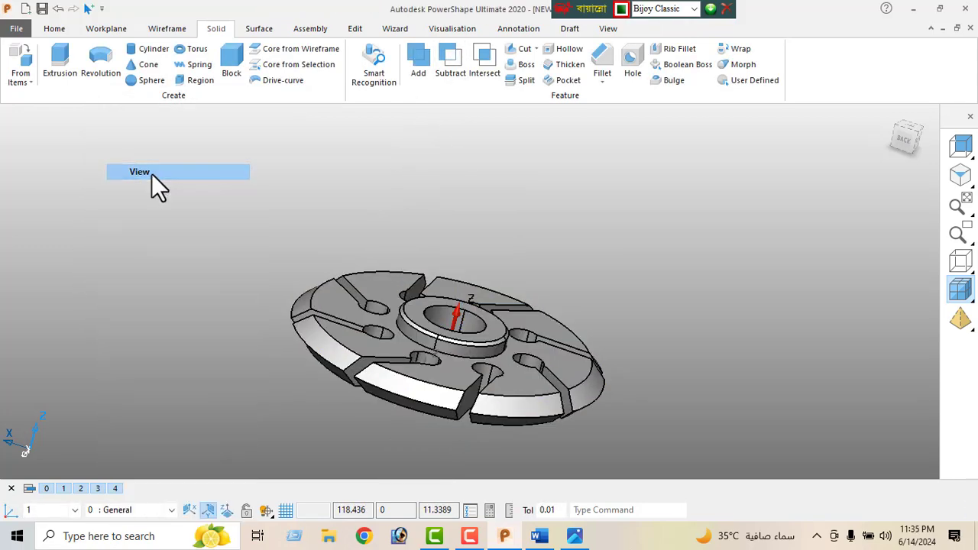
- Select the keyway composite curve and extrude it into a solid bar crossing the disc's bore
mouse_move(393, 371)
middle_mouse_down()
mouse_move(171, 182)
mouse_move(255, 395)
mouse_move(181, 242)
mouse_move(290, 192)
mouse_move(637, 235)
mouse_move(659, 408)
mouse_move(240, 229)
mouse_move(157, 166)
middle_mouse_up()
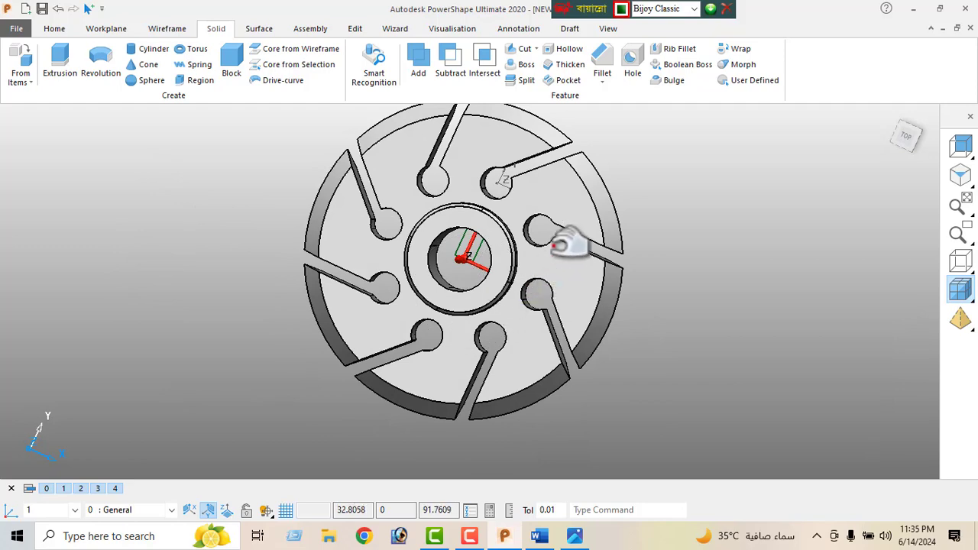
mouse_move(565, 244)
middle_mouse_down()
mouse_move(600, 153)
mouse_move(600, 170)
middle_mouse_up()
mouse_move(448, 392)
middle_mouse_down()
mouse_move(488, 375)
mouse_move(554, 373)
middle_mouse_up()
scroll(458, 264, "up", 2)
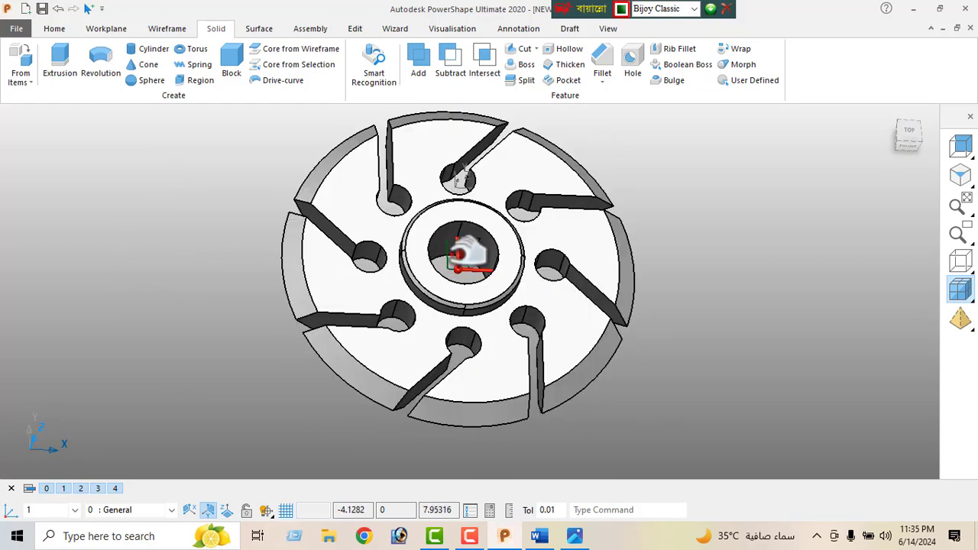
left_click(463, 252)
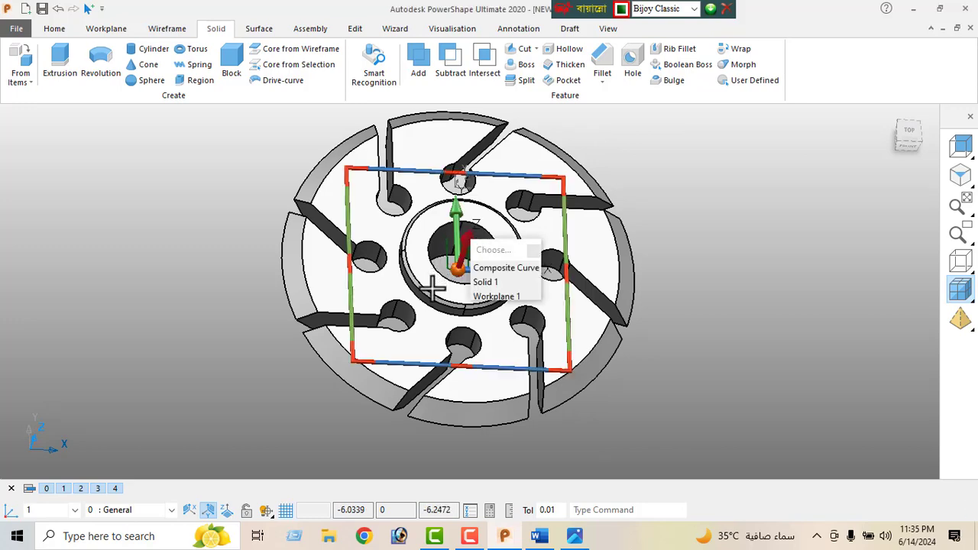
left_click(505, 281)
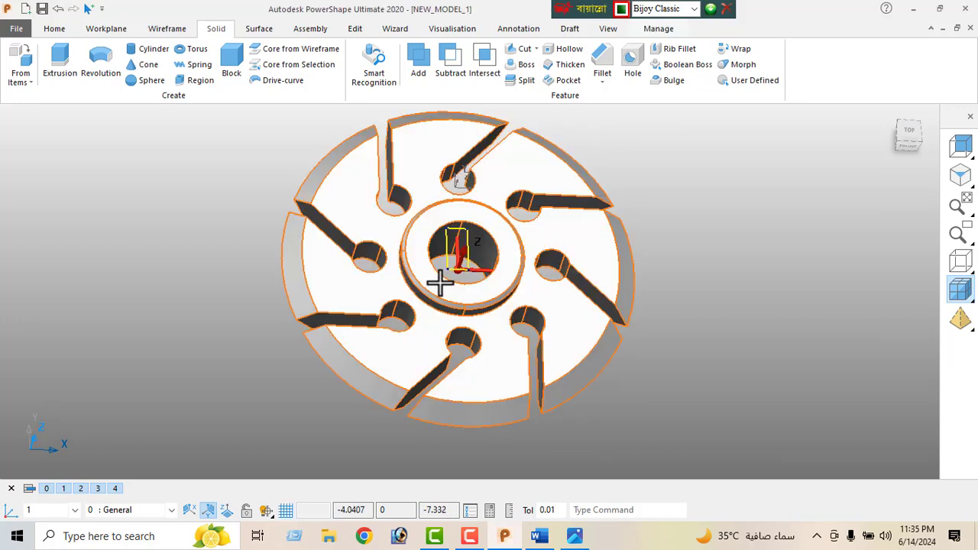
left_click(87, 120)
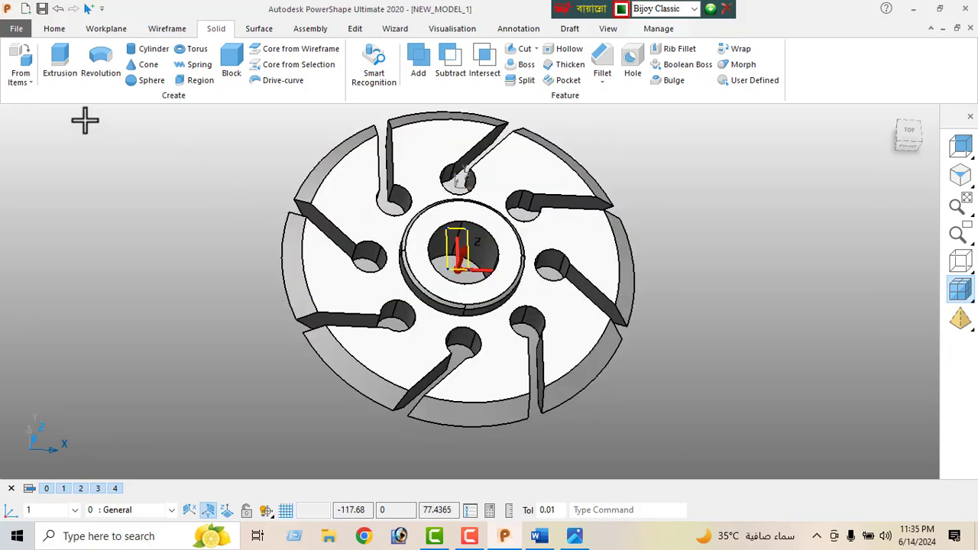
left_click(57, 54)
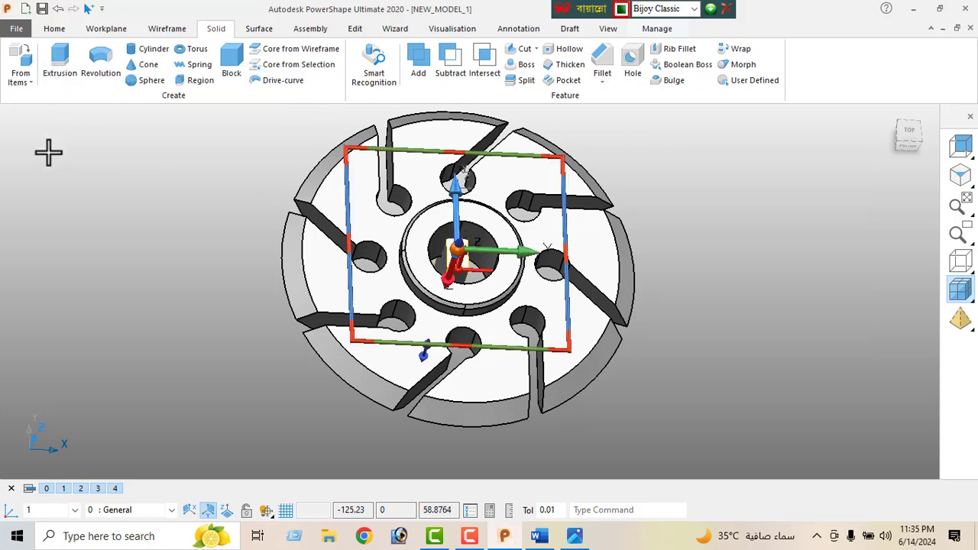
mouse_move(399, 305)
middle_mouse_down()
mouse_move(421, 236)
mouse_move(589, 350)
middle_mouse_up()
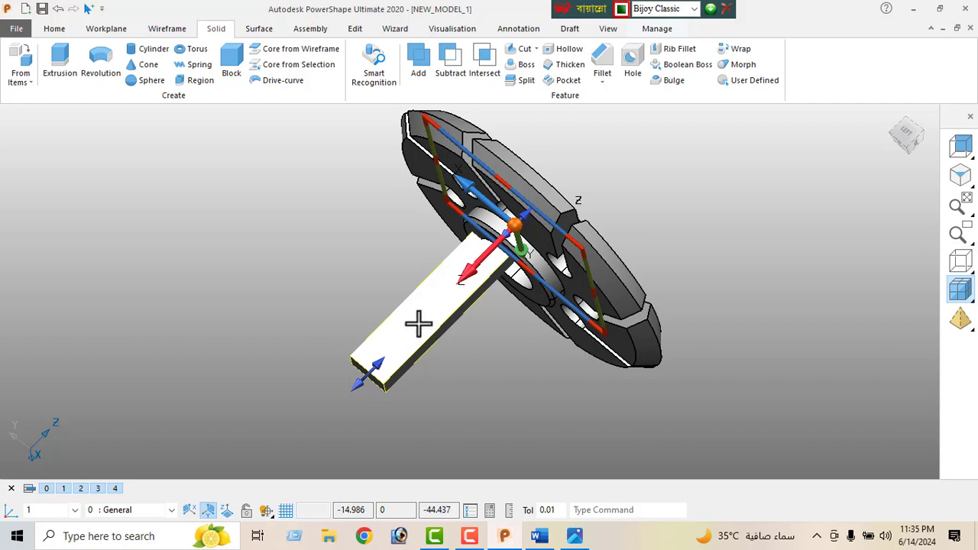
- Make the keyway bar extrude 60 equally in both directions, then view the disc isometrically
left_click(232, 306)
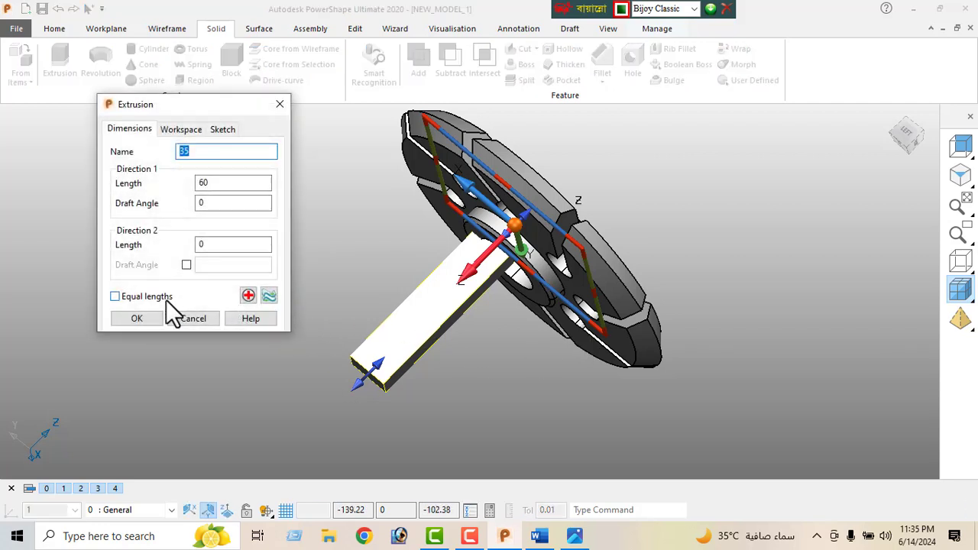
left_click(116, 297)
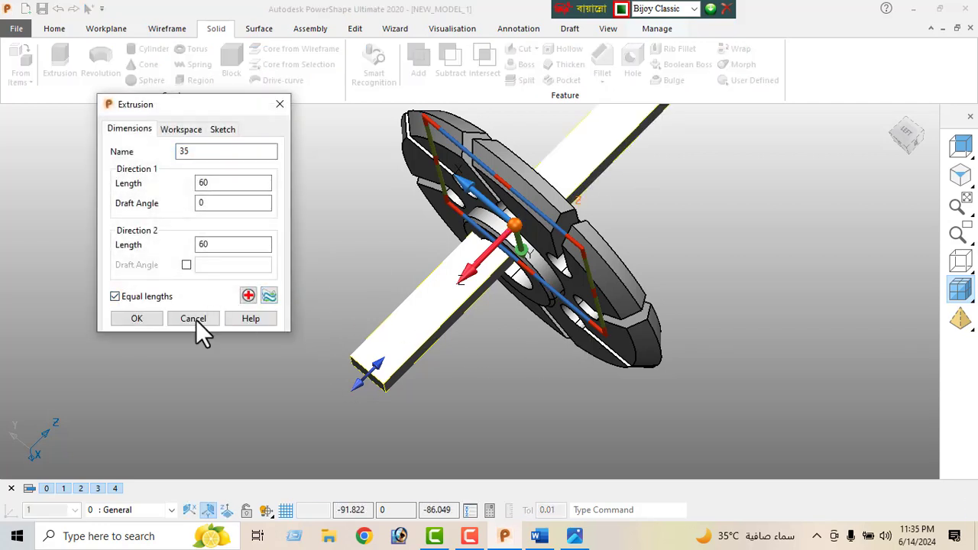
left_click(146, 314)
mouse_move(553, 294)
middle_mouse_down()
mouse_move(356, 374)
mouse_move(459, 275)
middle_mouse_up()
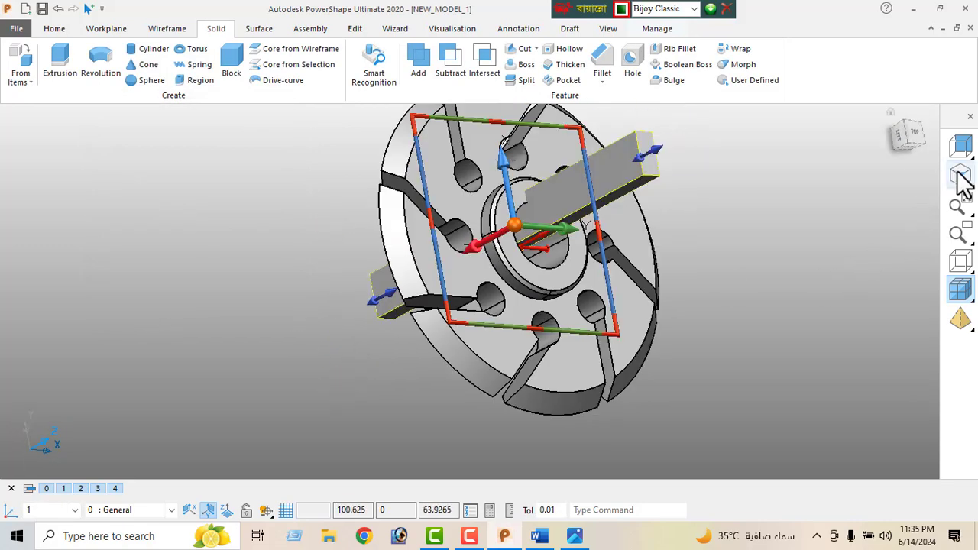
left_click(961, 176)
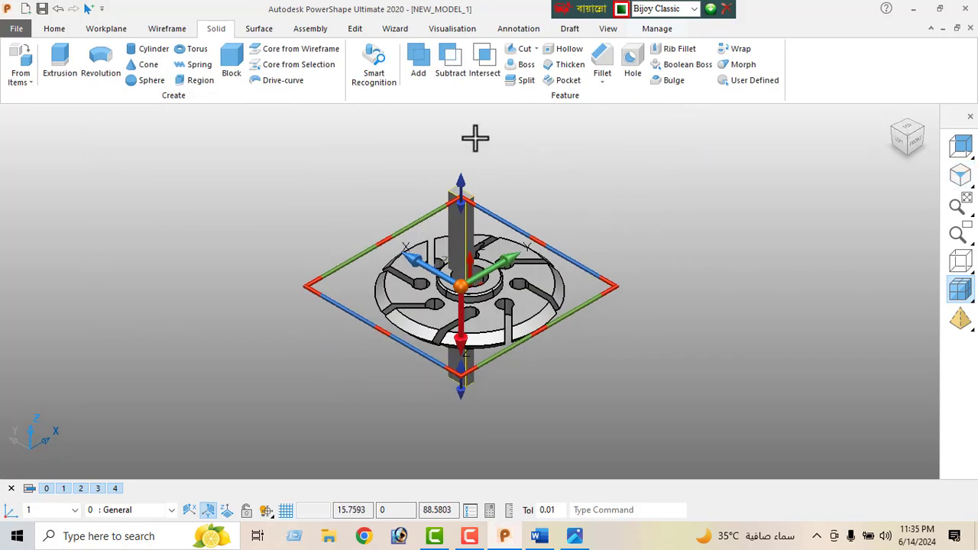
- Subtract the keyway bar from the disc to cut a keyway notch into the bore
left_click(451, 75)
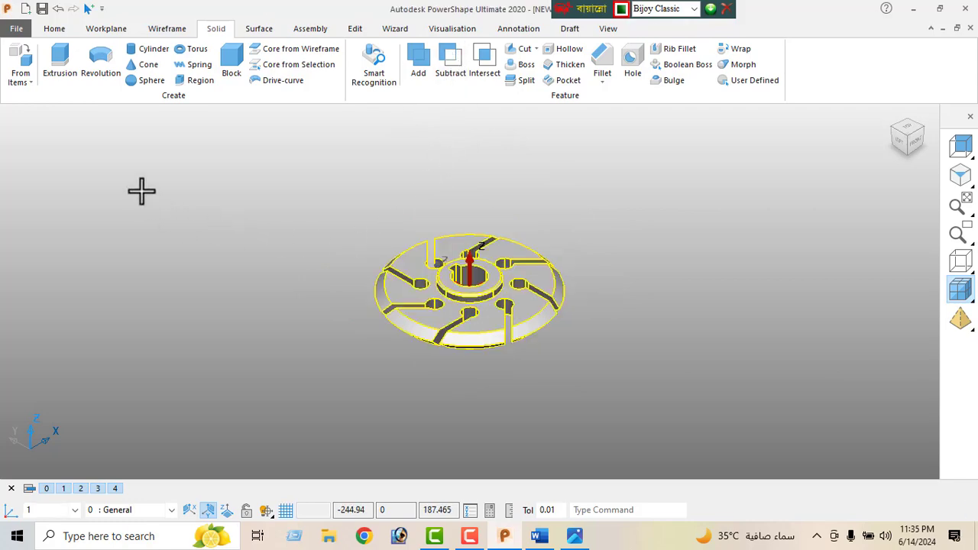
right_click(142, 165)
left_click(180, 172)
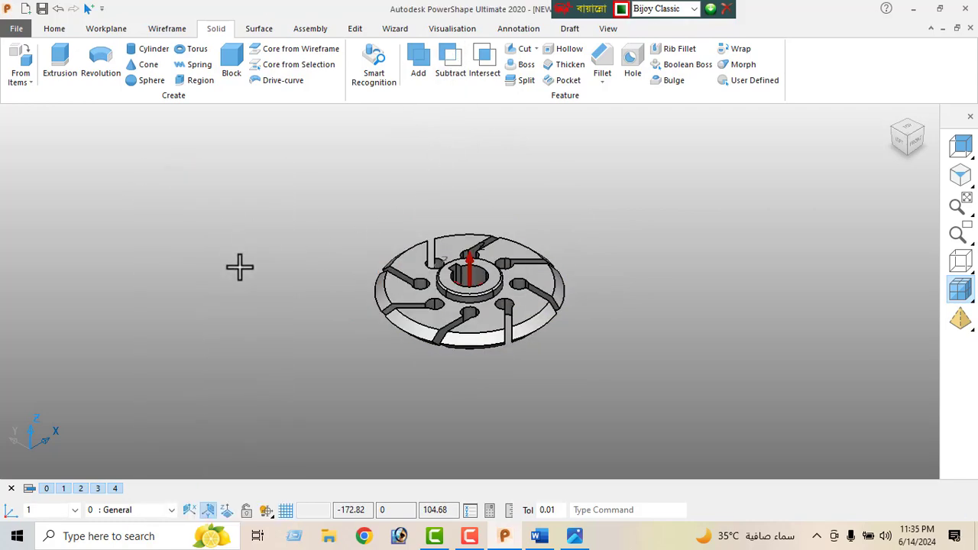
- Check the workplane list and rotate the disc to a top view
left_click(74, 510)
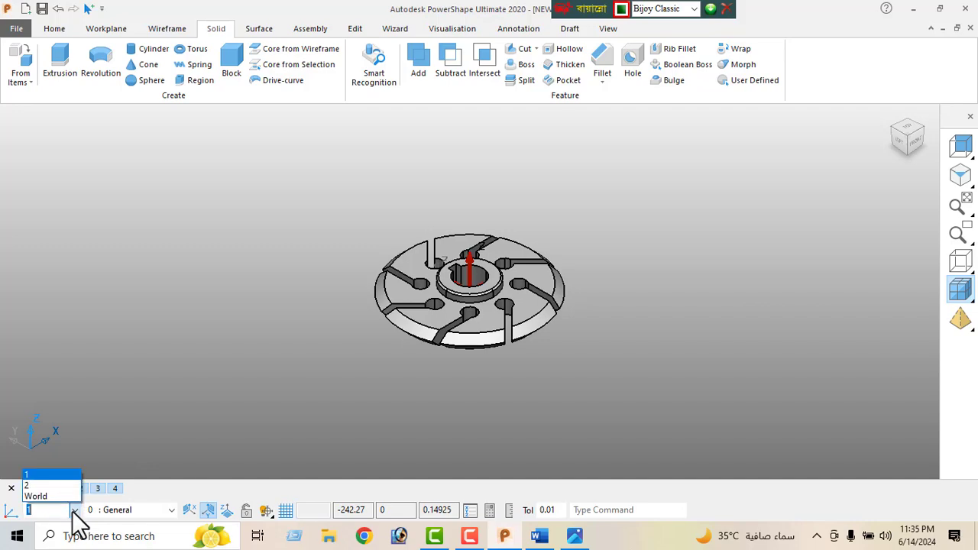
mouse_move(482, 314)
middle_mouse_down()
mouse_move(447, 426)
mouse_move(353, 395)
mouse_move(493, 321)
middle_mouse_up()
scroll(493, 321, "up", 2)
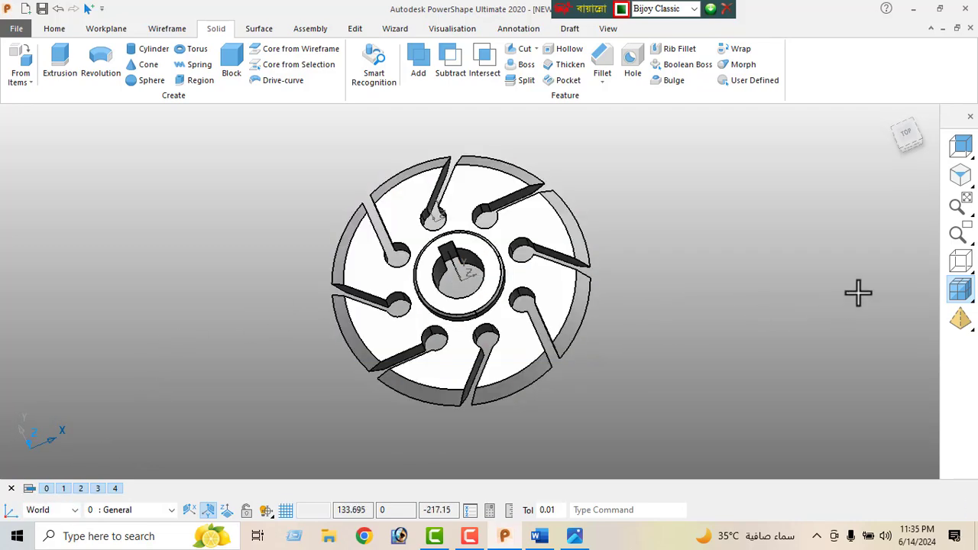
- Apply the orange Standard20 material to the disc solid
left_click(524, 32)
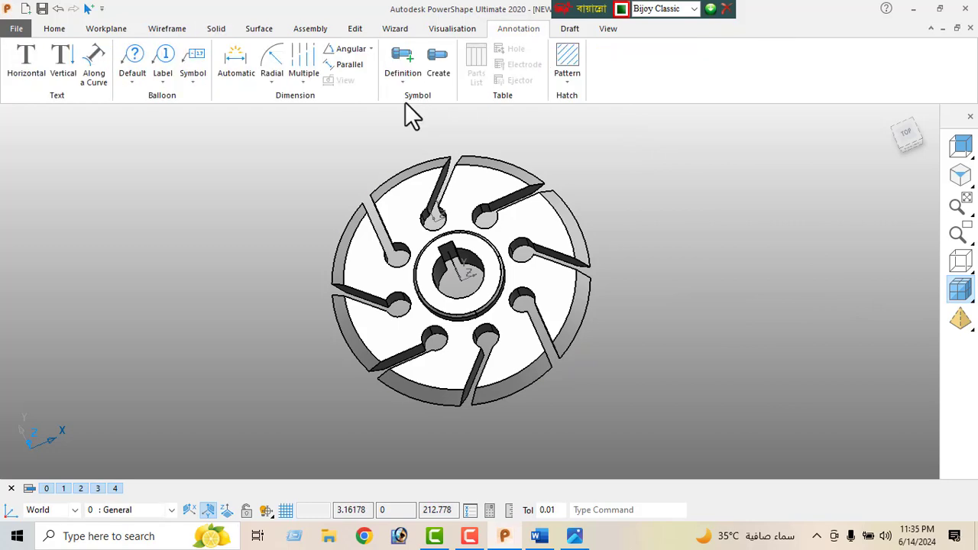
left_click(457, 31)
left_click(542, 86)
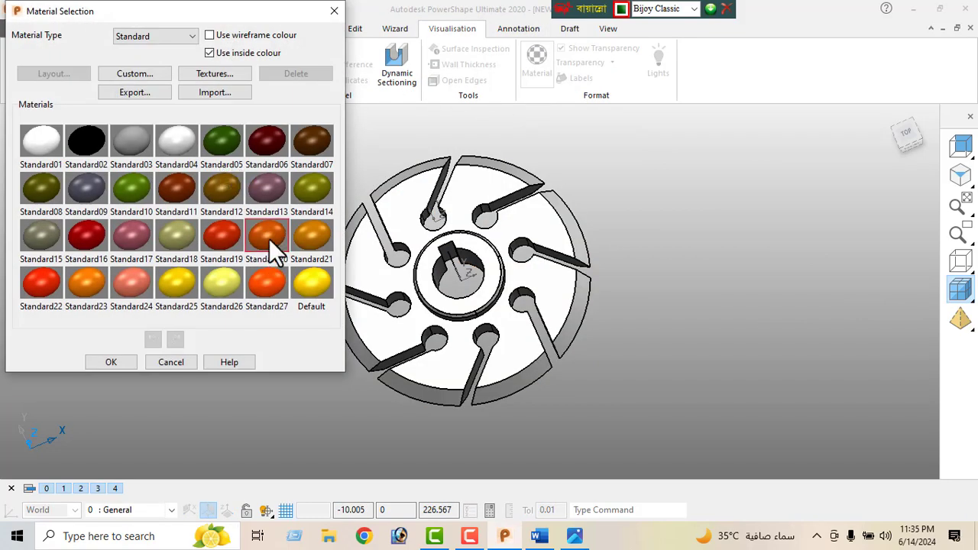
left_click(519, 318)
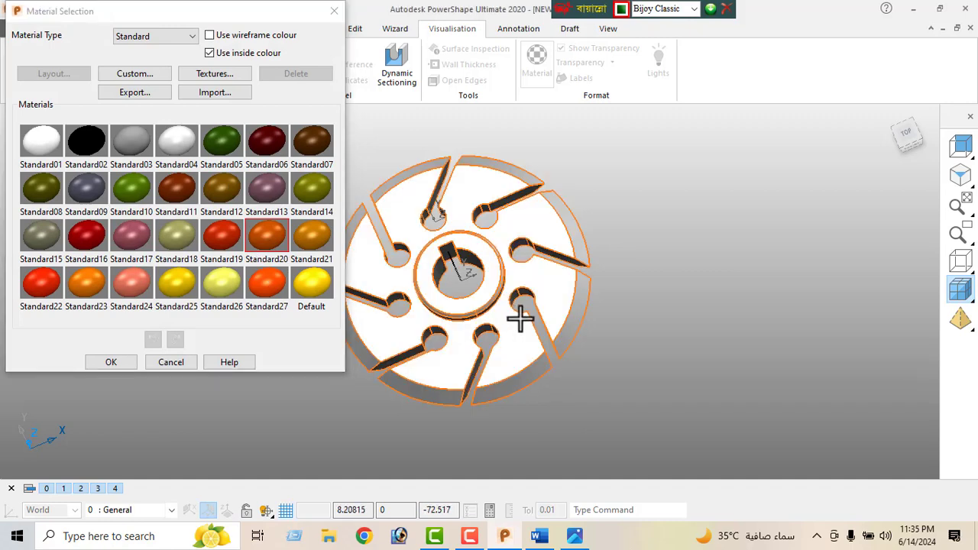
left_click(486, 388)
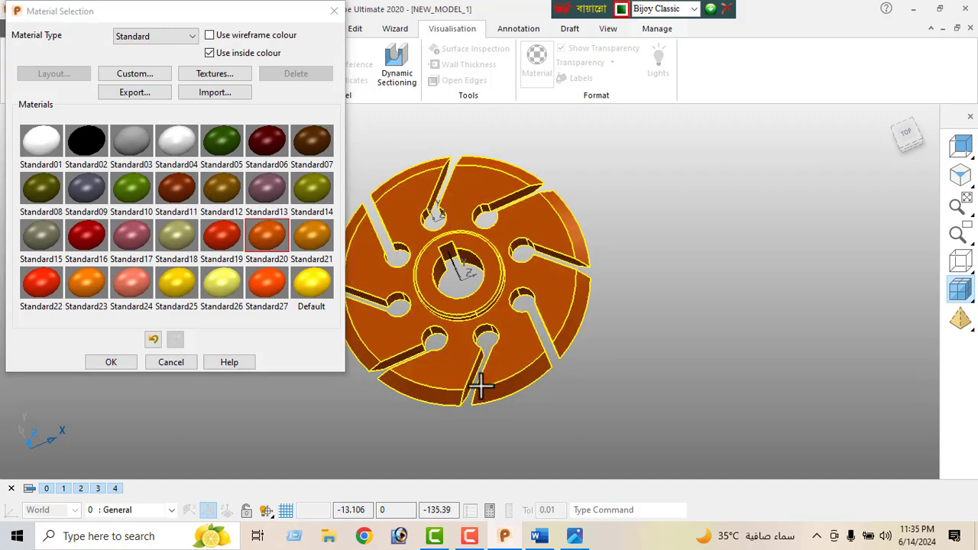
left_click(108, 363)
right_click(132, 196)
left_click(172, 173)
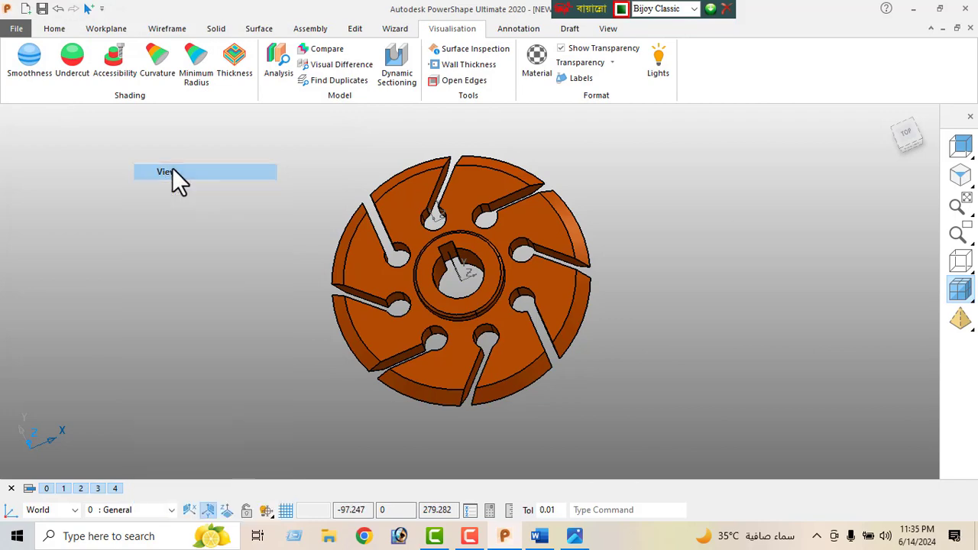
- Delete the centre workplane and then all remaining workplanes from the model
left_click(458, 292)
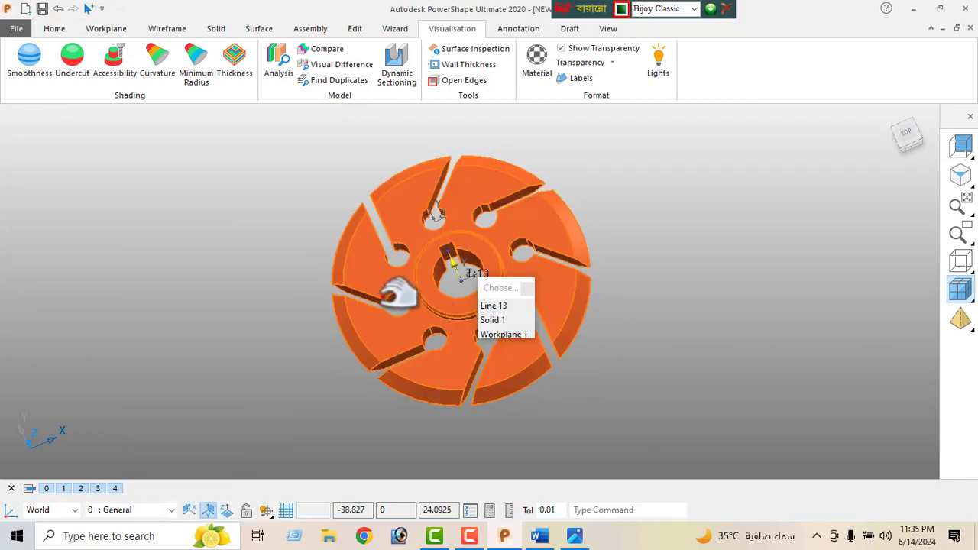
left_click(55, 30)
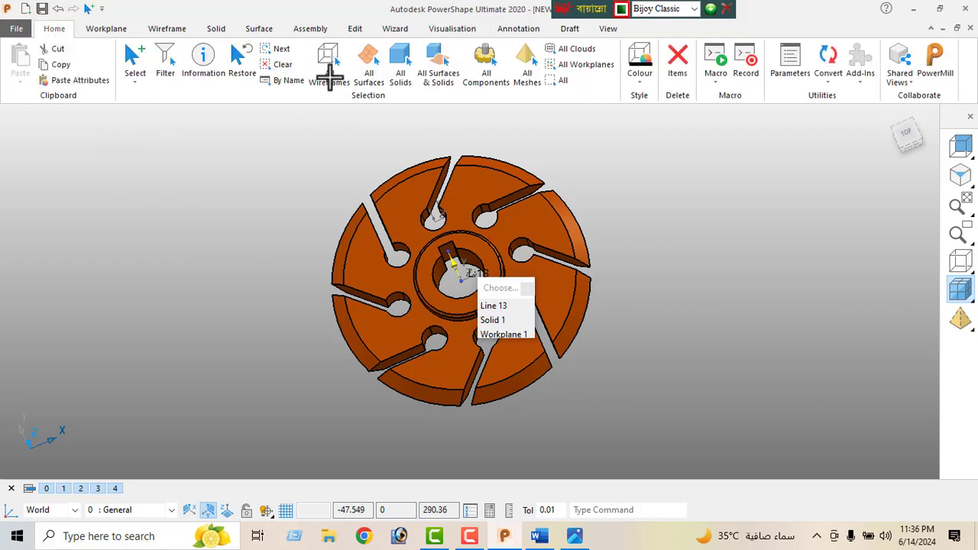
left_click(329, 68)
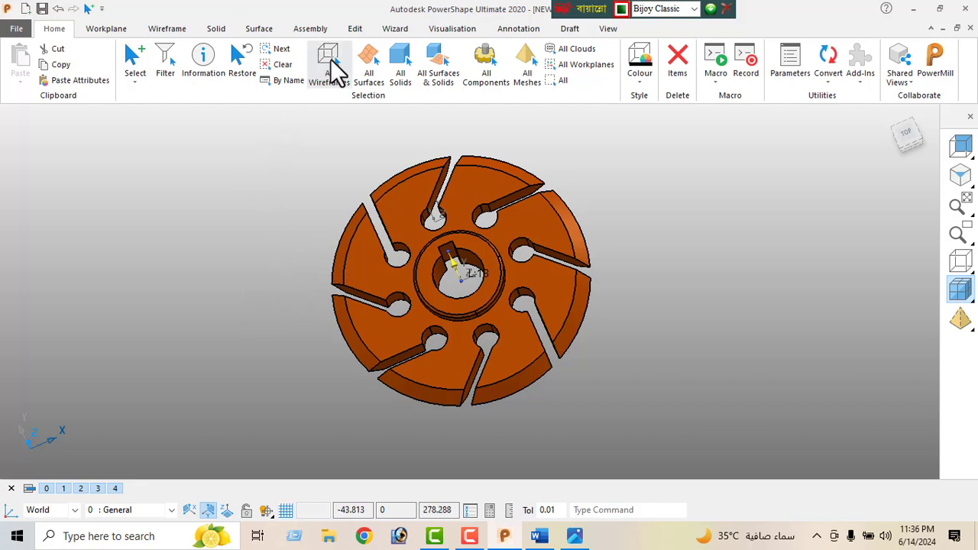
left_click(684, 64)
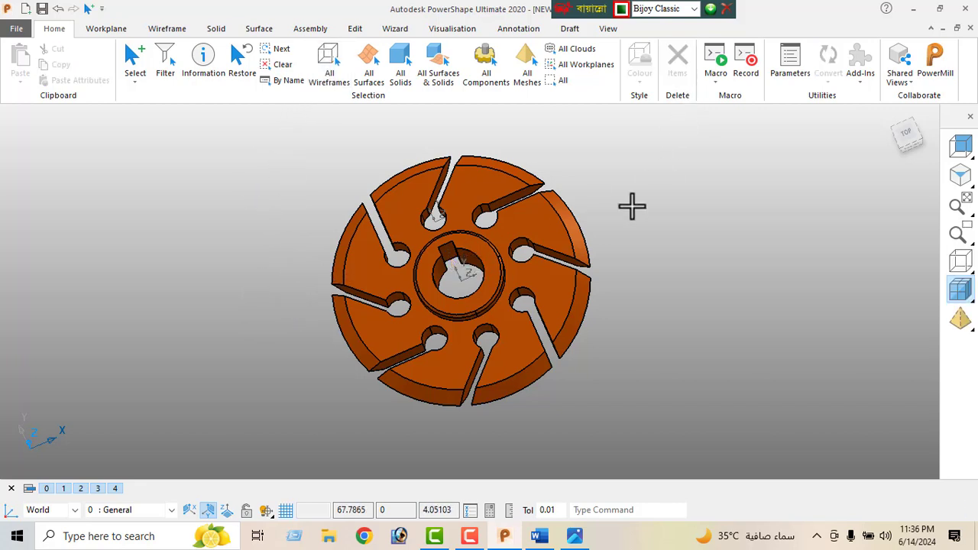
left_click(585, 66)
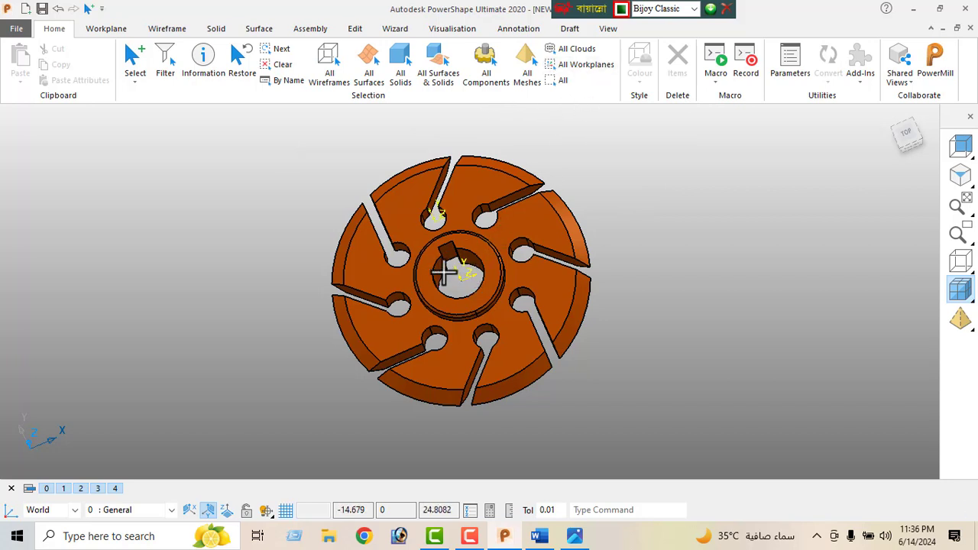
left_click(677, 64)
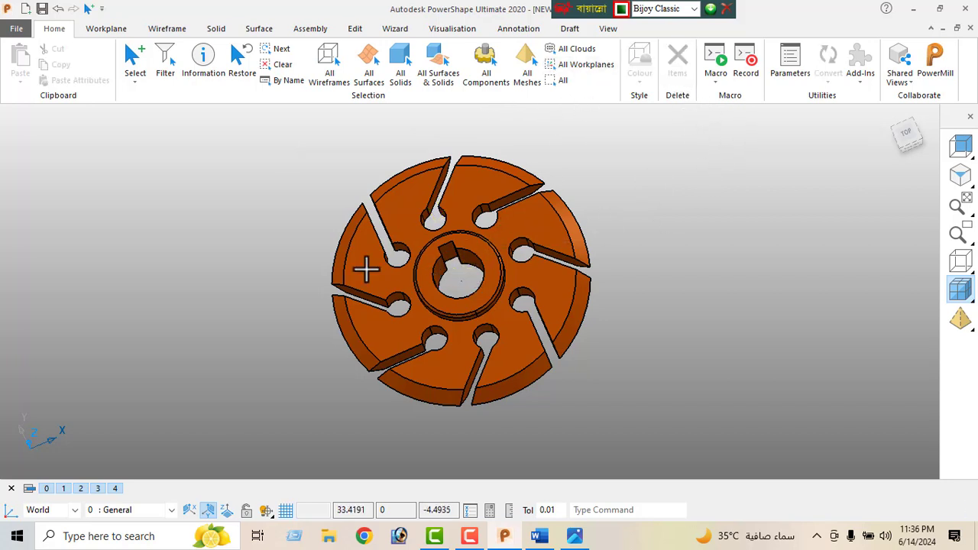
- Tilt the disc into a 3-D view and open the reference drawing image
right_click(124, 201)
mouse_move(539, 246)
middle_mouse_down()
mouse_move(524, 396)
mouse_move(425, 267)
mouse_move(572, 280)
mouse_move(586, 212)
mouse_move(498, 272)
mouse_move(540, 290)
mouse_move(377, 406)
mouse_move(262, 359)
middle_mouse_up()
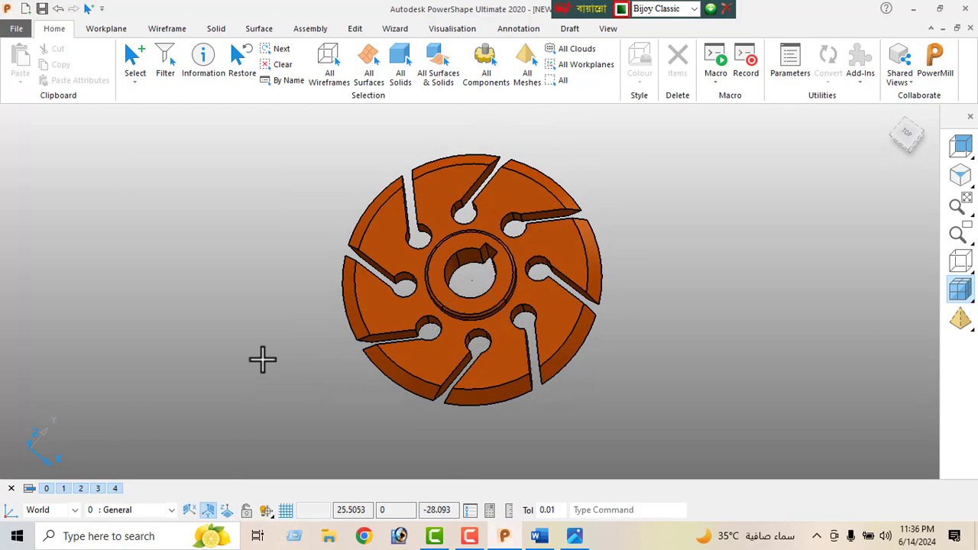
mouse_move(389, 408)
middle_mouse_down()
mouse_move(305, 342)
mouse_move(332, 227)
middle_mouse_up()
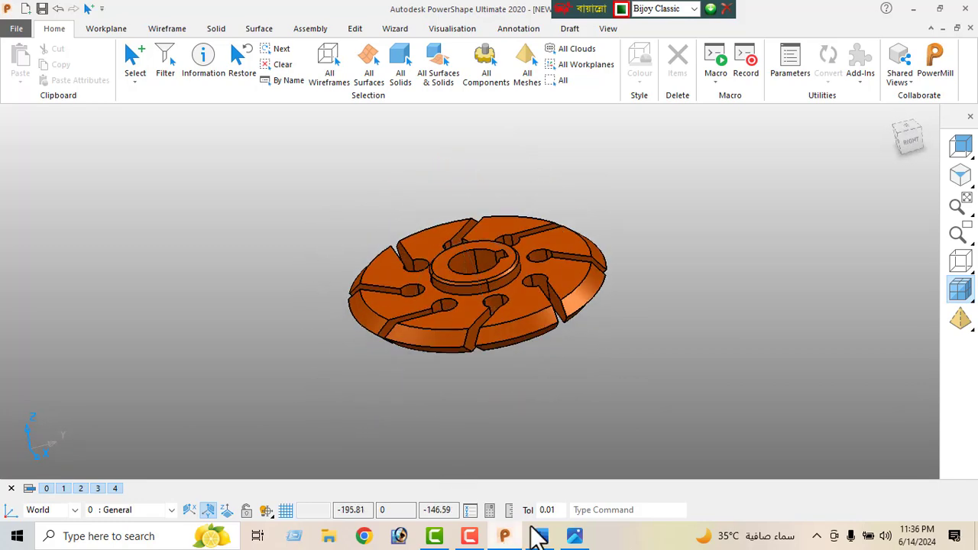
left_click(575, 536)
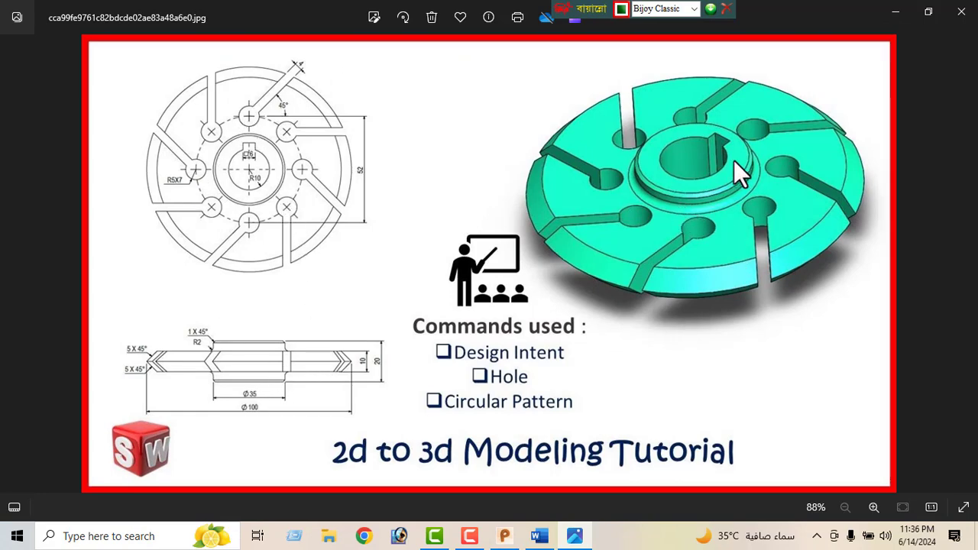
- Close the reference image, inspect the orange disc from several oblique angles, then minimise PowerShape
left_click(896, 10)
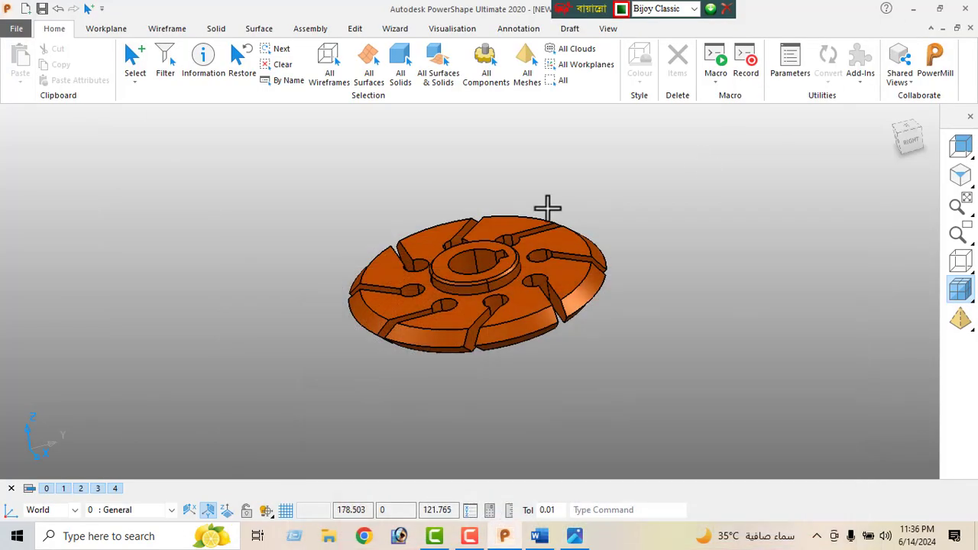
mouse_move(595, 280)
middle_mouse_down()
mouse_move(545, 405)
mouse_move(399, 421)
mouse_move(345, 349)
mouse_move(507, 120)
mouse_move(436, 206)
mouse_move(448, 389)
mouse_move(277, 356)
mouse_move(232, 334)
middle_mouse_up()
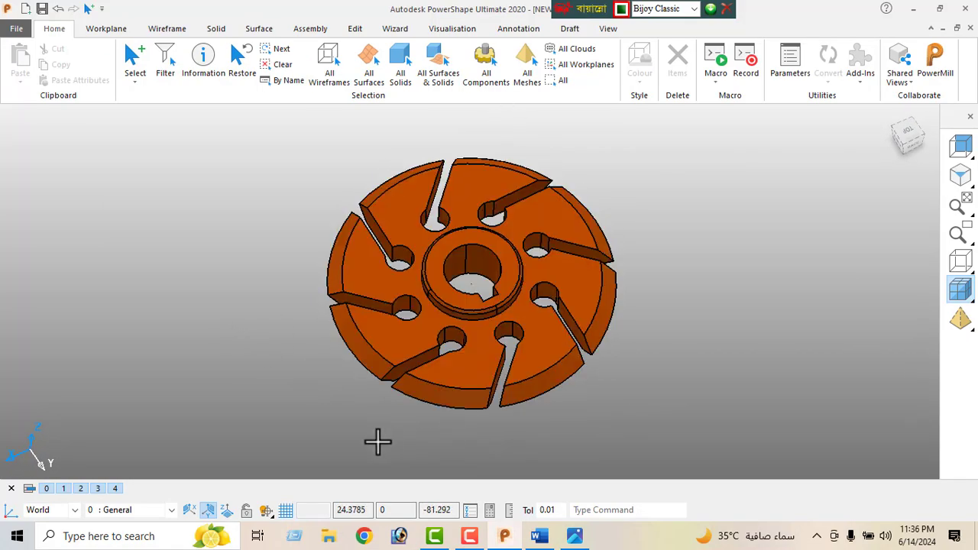
mouse_move(404, 419)
middle_mouse_down()
mouse_move(392, 425)
mouse_move(436, 244)
mouse_move(577, 154)
mouse_move(499, 344)
mouse_move(548, 218)
mouse_move(674, 100)
mouse_move(677, 66)
middle_mouse_up()
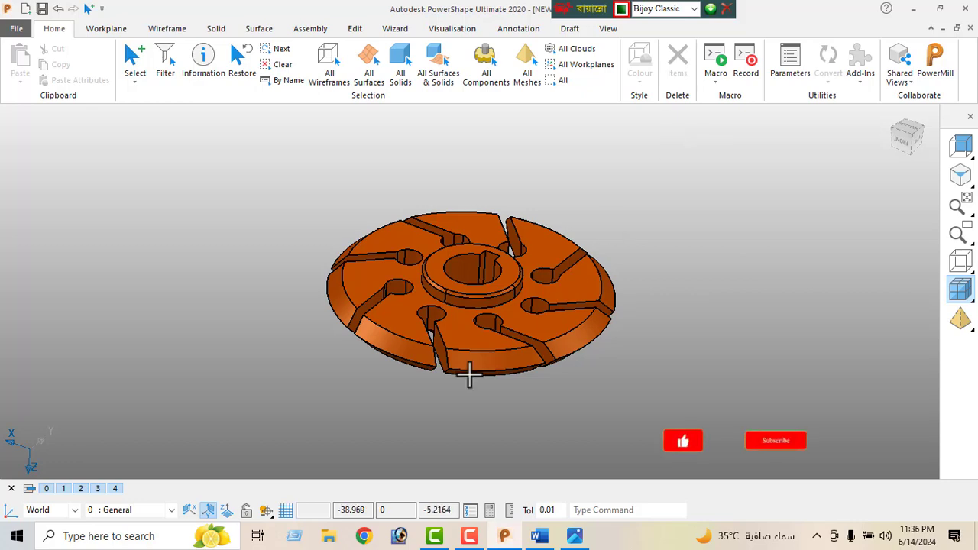
mouse_move(469, 375)
middle_mouse_down()
mouse_move(542, 191)
mouse_move(631, 127)
middle_mouse_up()
middle_click_drag(520, 299, 354, 425)
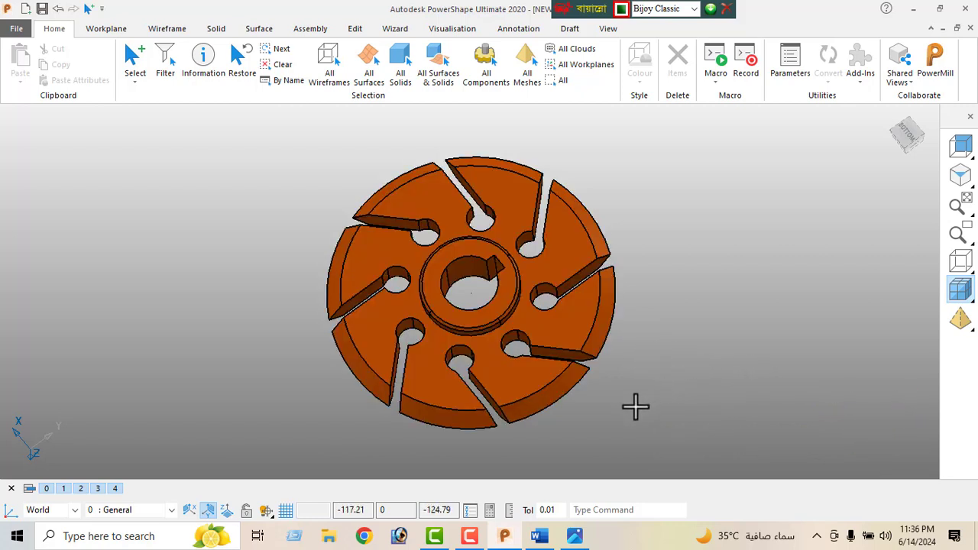
left_click(504, 537)
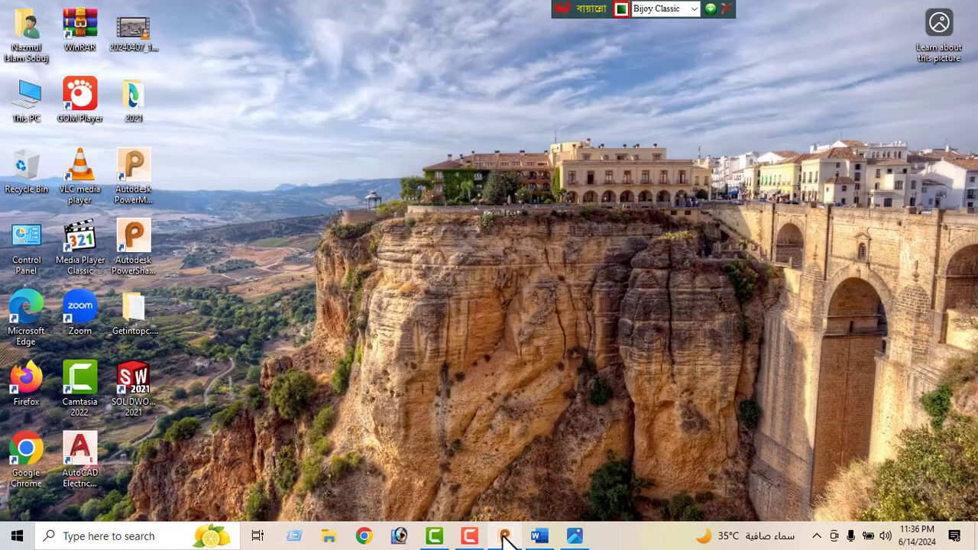